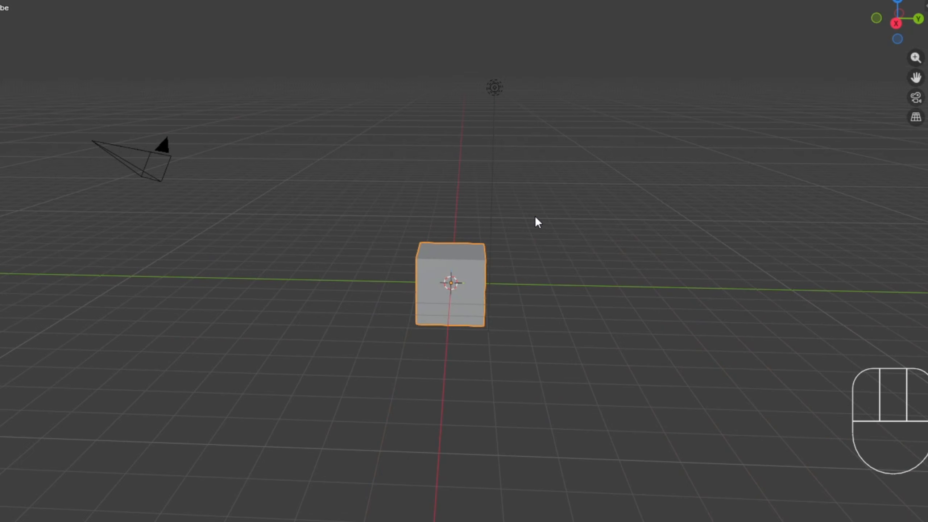
{"action": "middle_click_drag", "start_coordinate": [538, 221], "coordinate": [561, 228]}
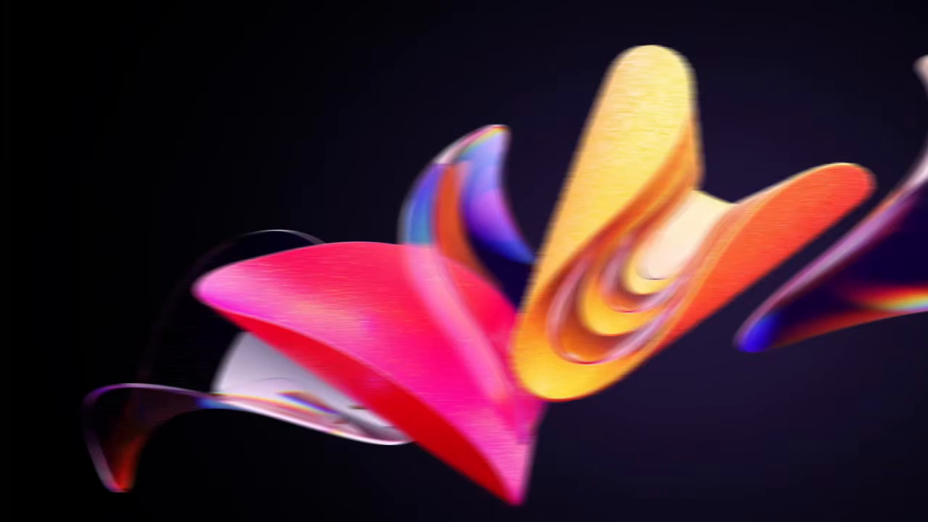
- Switch to the Pinterest window in Brave, browse the simple medieval sword results and save the first sword's image to disk
{"action": "mouse_move", "coordinate": [623, 521]}
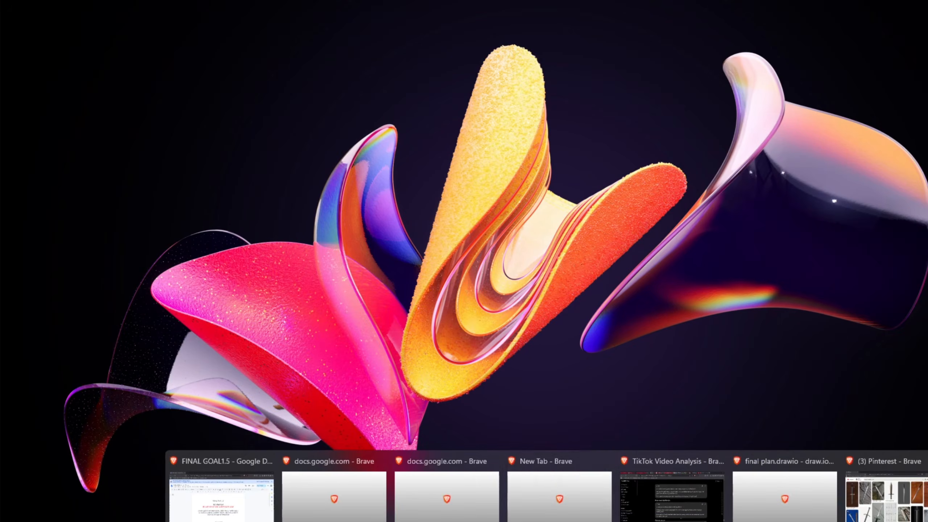
{"action": "left_click", "coordinate": [849, 507]}
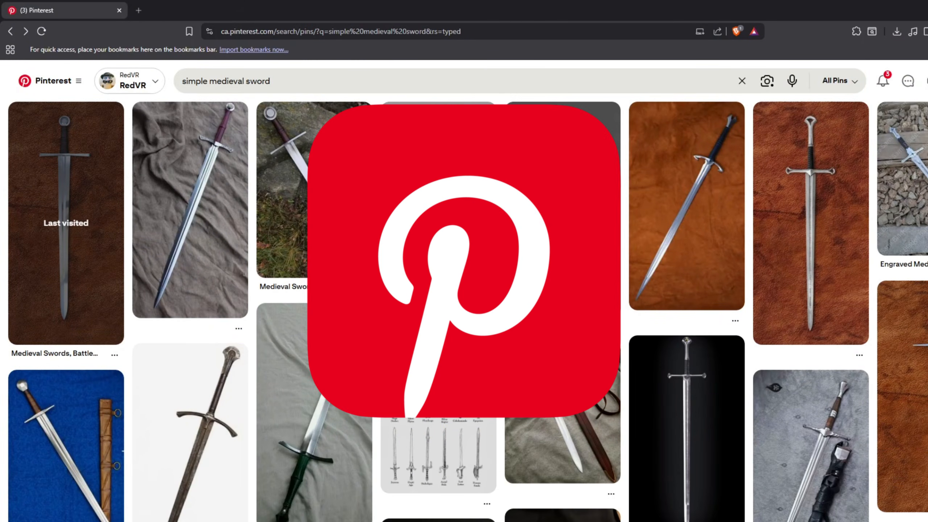
{"action": "scroll", "coordinate": [528, 238], "scroll_direction": "down", "scroll_amount": 7}
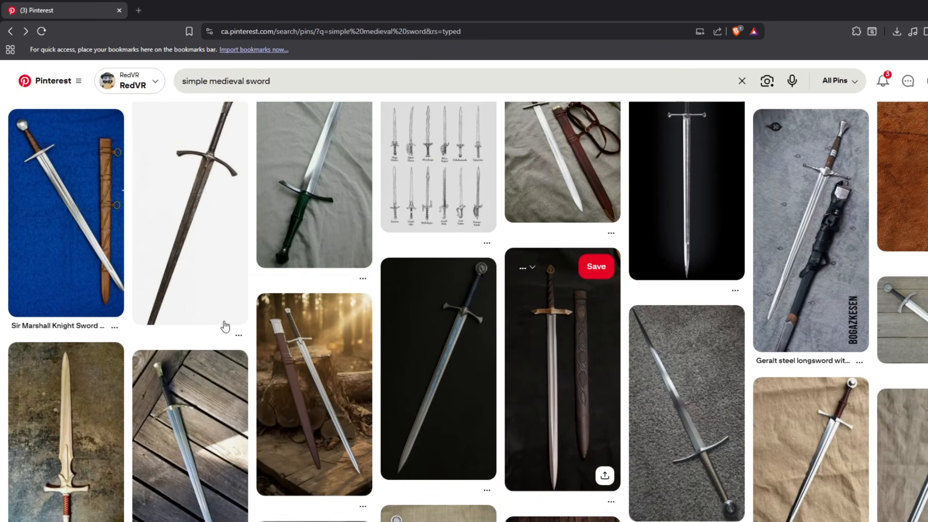
{"action": "scroll", "coordinate": [539, 336], "scroll_direction": "down", "scroll_amount": 7}
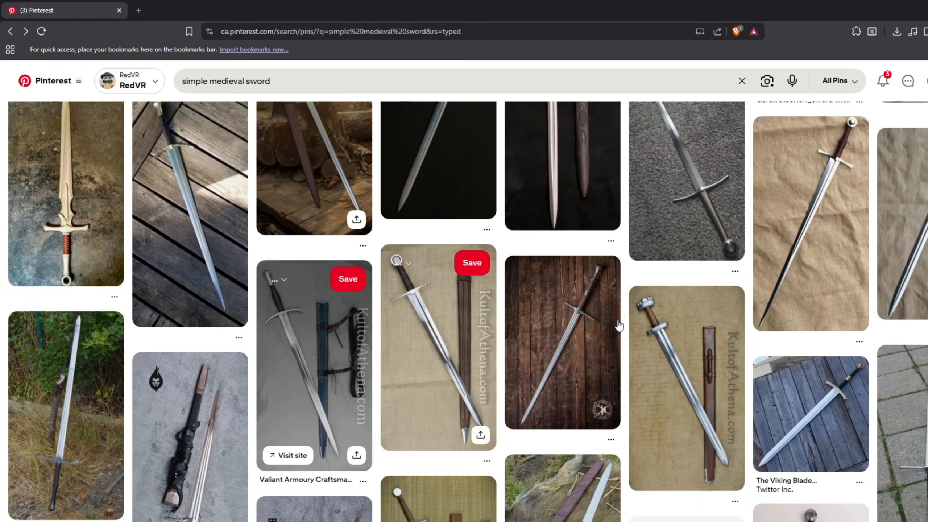
{"action": "scroll", "coordinate": [601, 330], "scroll_direction": "up", "scroll_amount": 3}
{"action": "scroll", "coordinate": [601, 330], "scroll_direction": "up", "scroll_amount": 10}
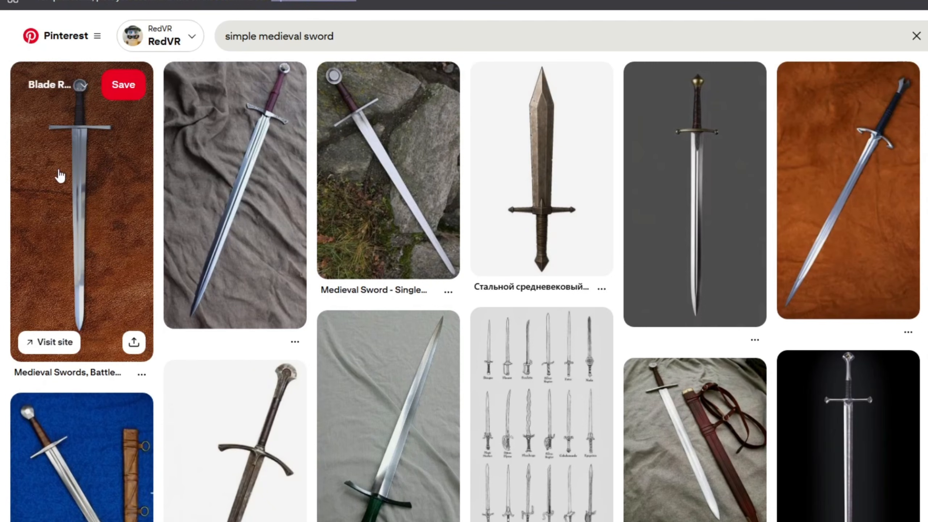
{"action": "left_click", "coordinate": [60, 176]}
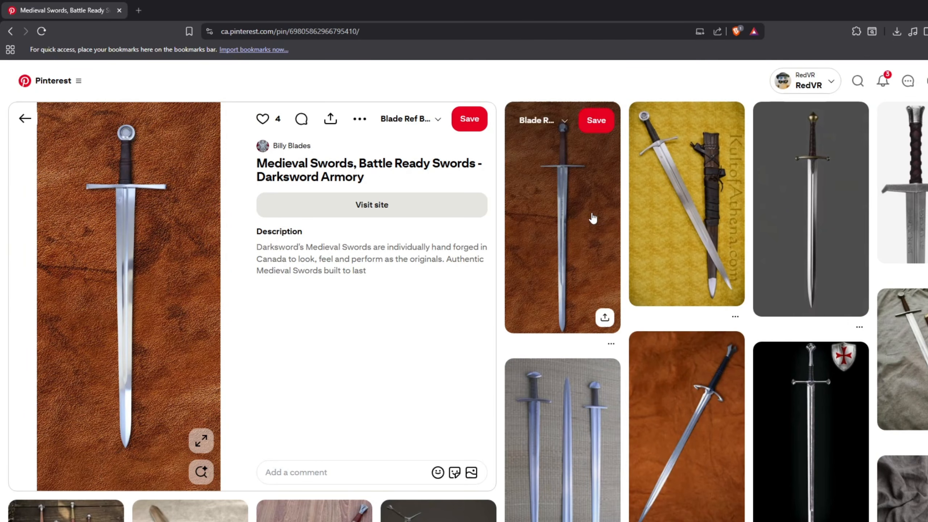
{"action": "right_click", "coordinate": [179, 240]}
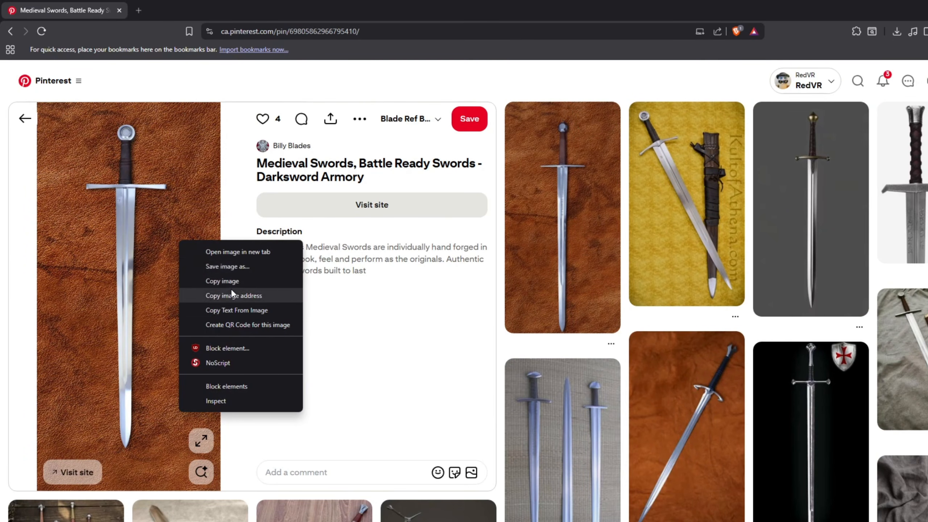
{"action": "left_click", "coordinate": [237, 266]}
{"action": "left_click", "coordinate": [310, 228]}
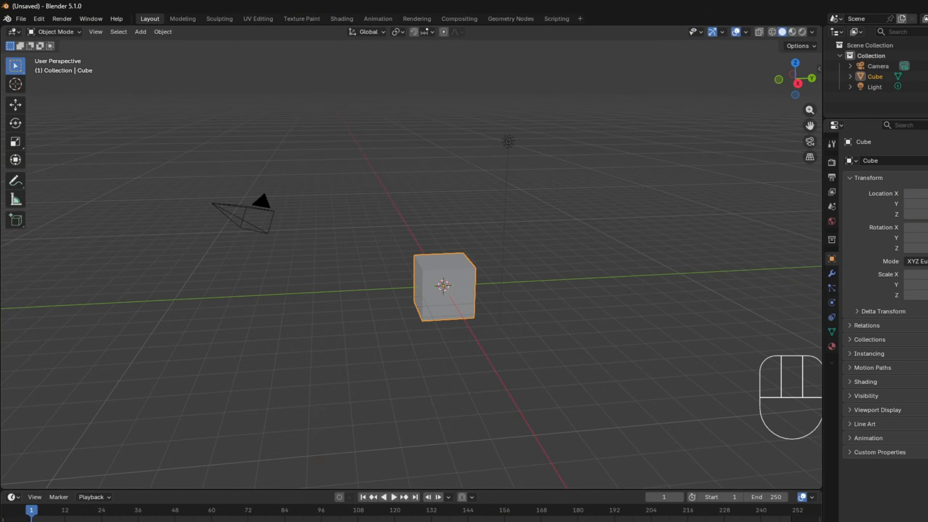
- Back in Blender, delete all default scene objects: the camera, cube and light
{"action": "middle_click_drag", "start_coordinate": [585, 263], "coordinate": [591, 231]}
{"action": "key", "text": "a"}
{"action": "middle_click_drag", "start_coordinate": [510, 174], "coordinate": [336, 200]}
{"action": "key", "text": "x"}
{"action": "left_click", "coordinate": [572, 200]}
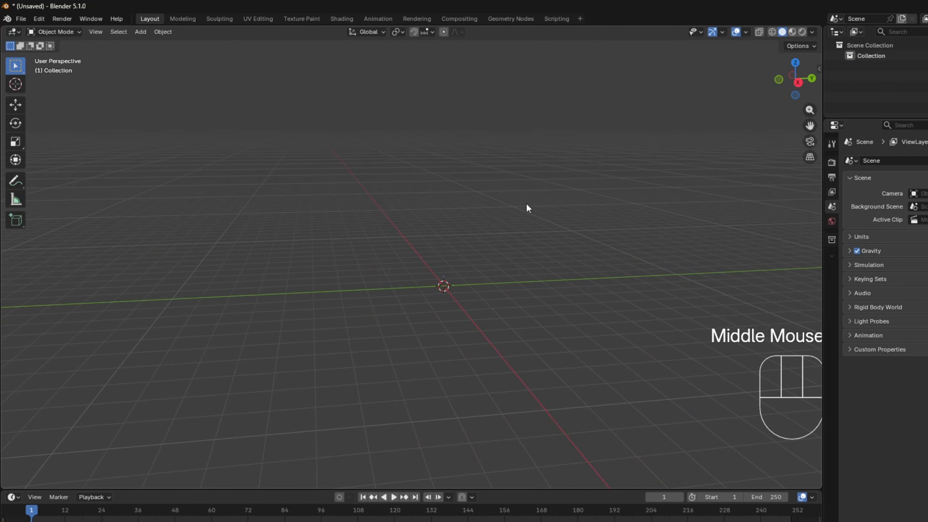
- Align the viewport to the Right Orthographic view and bring in the saved sword image as a reference, blade tip near the origin
{"action": "middle_click_drag", "start_coordinate": [527, 205], "coordinate": [512, 231]}
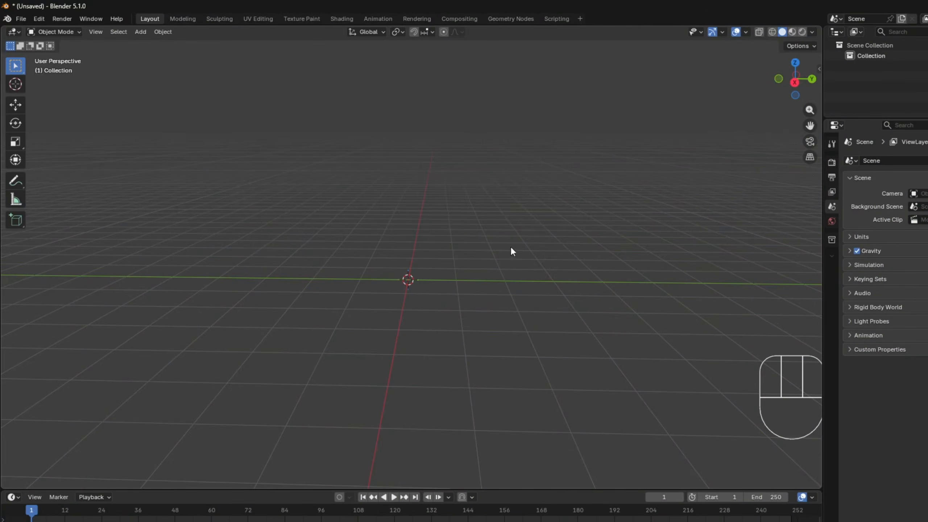
{"action": "middle_click_drag", "start_coordinate": [512, 251], "coordinate": [448, 292]}
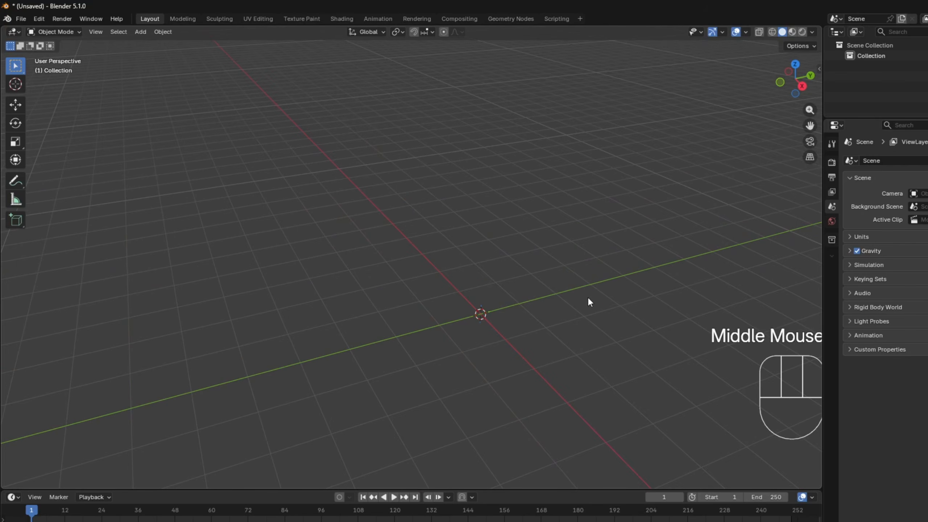
{"action": "middle_click_drag", "start_coordinate": [589, 299], "coordinate": [532, 282]}
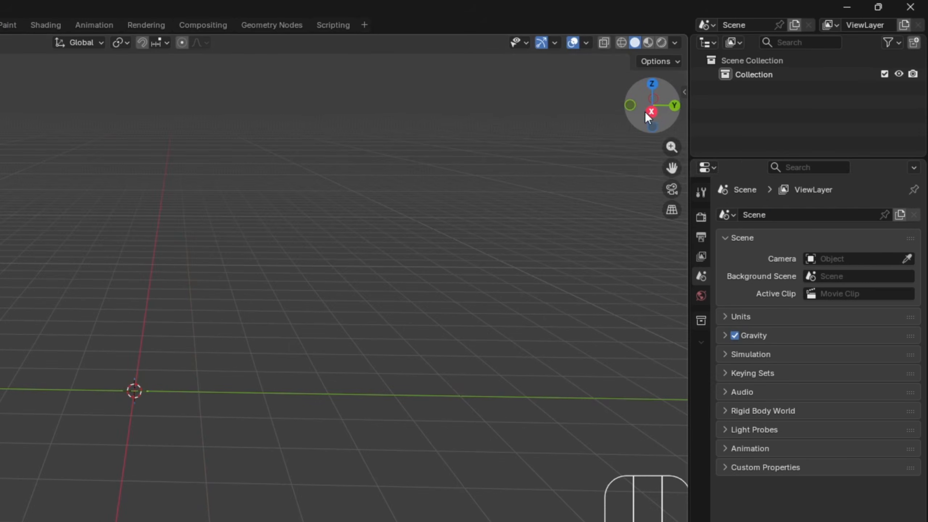
{"action": "left_click", "coordinate": [651, 111]}
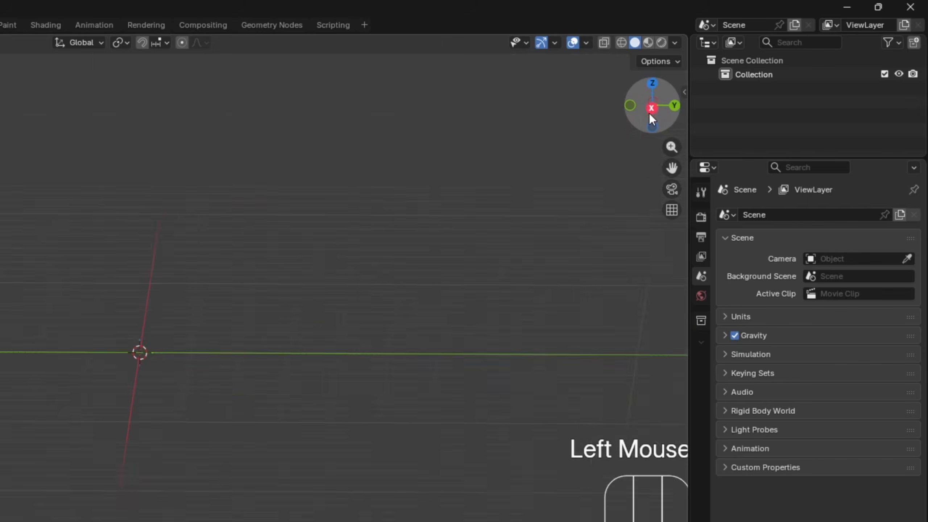
{"action": "middle_click_drag", "start_coordinate": [387, 261], "coordinate": [416, 254], "text": "shift"}
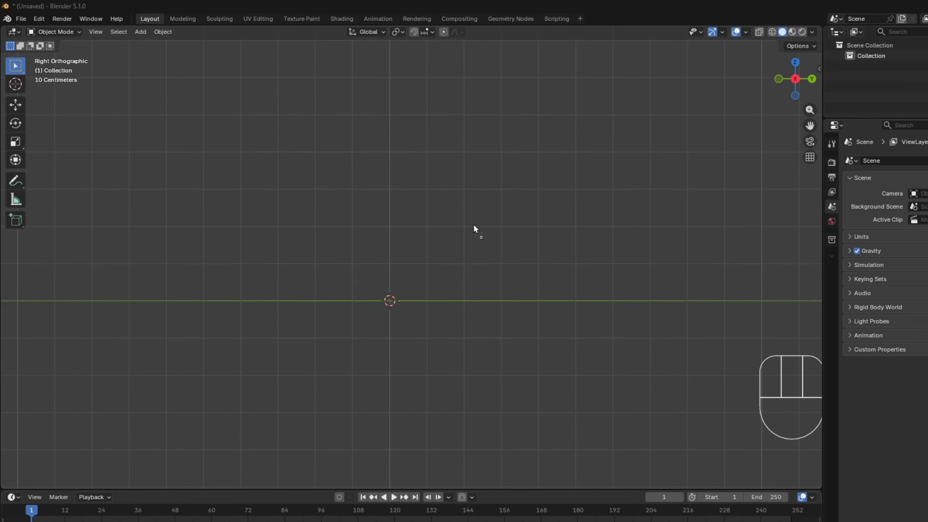
{"action": "left_click_drag", "start_coordinate": [416, 228], "coordinate": [391, 227]}
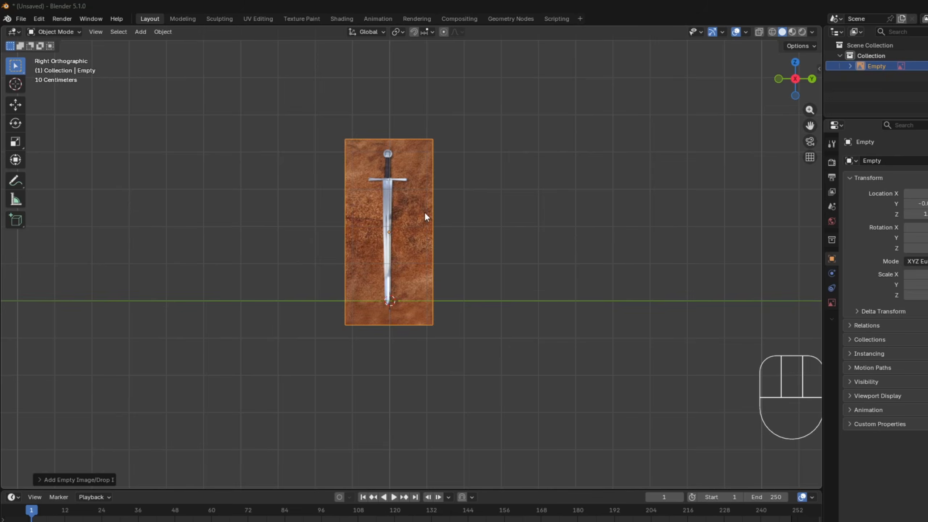
- Lower the opacity of the sword reference image to about 0.592
{"action": "middle_click_drag", "start_coordinate": [425, 215], "coordinate": [467, 232], "text": "shift"}
{"action": "scroll", "coordinate": [475, 208], "scroll_direction": "up", "scroll_amount": 2}
{"action": "scroll", "coordinate": [582, 210], "scroll_direction": "down", "scroll_amount": 2}
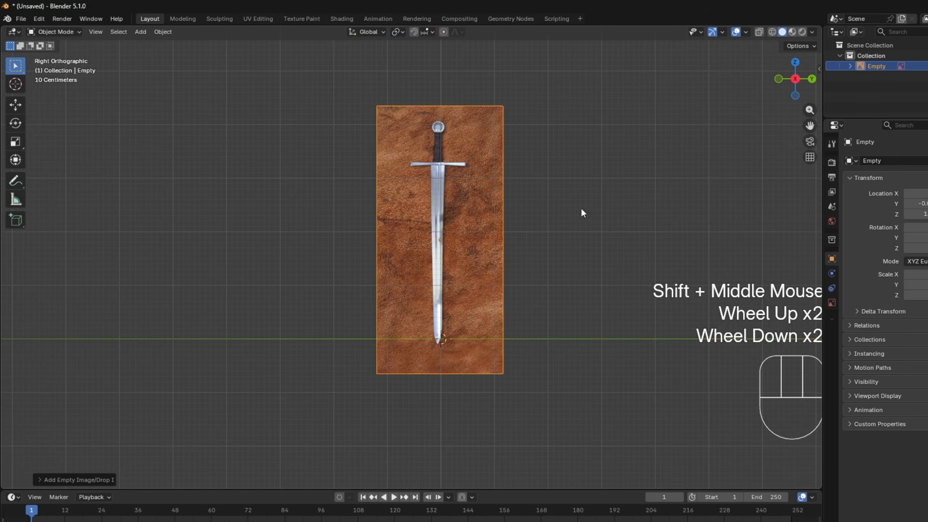
{"action": "left_click", "coordinate": [474, 215]}
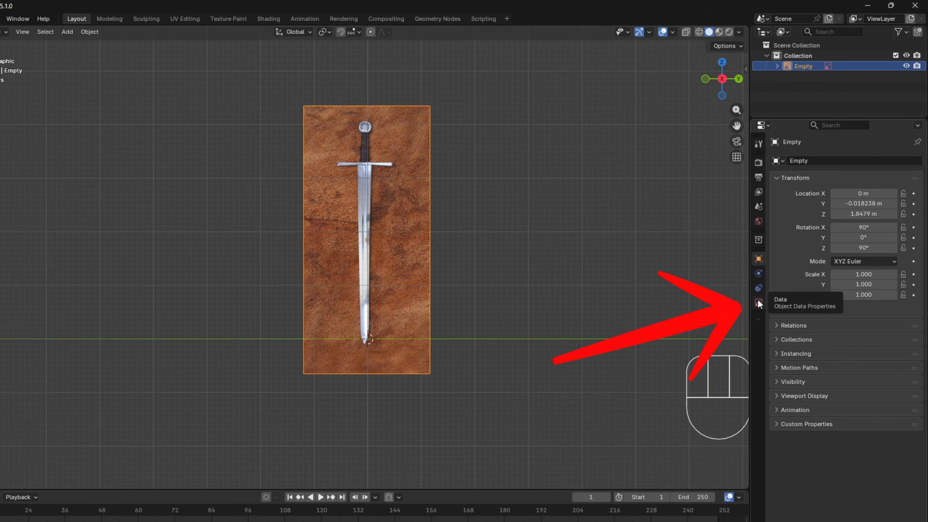
{"action": "left_click", "coordinate": [759, 303]}
{"action": "left_click", "coordinate": [854, 285]}
{"action": "left_click", "coordinate": [854, 285]}
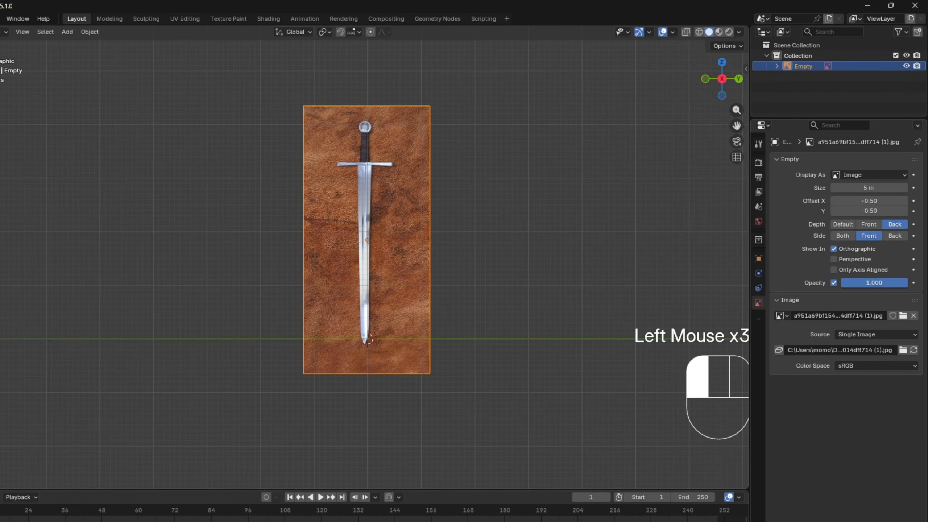
{"action": "left_click_drag", "start_coordinate": [854, 282], "coordinate": [839, 283]}
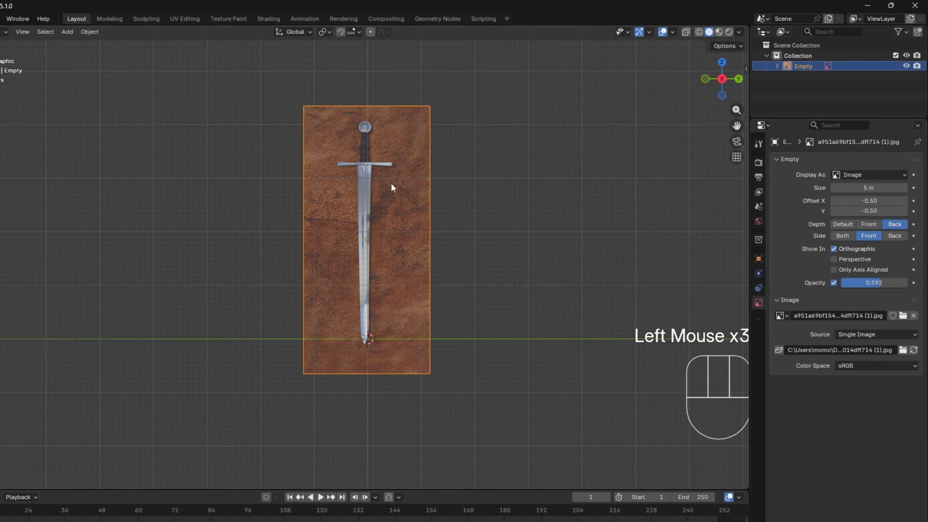
- Deselect the reference image and place the 3D cursor at the middle of the blade's upper end, just below the crossguard
{"action": "scroll", "coordinate": [427, 164], "scroll_direction": "up", "scroll_amount": 3}
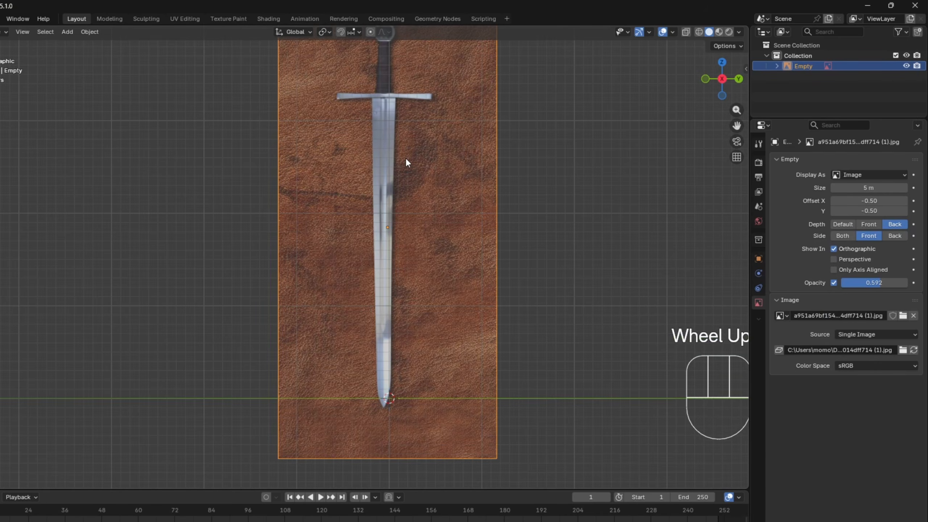
{"action": "left_click", "coordinate": [561, 159]}
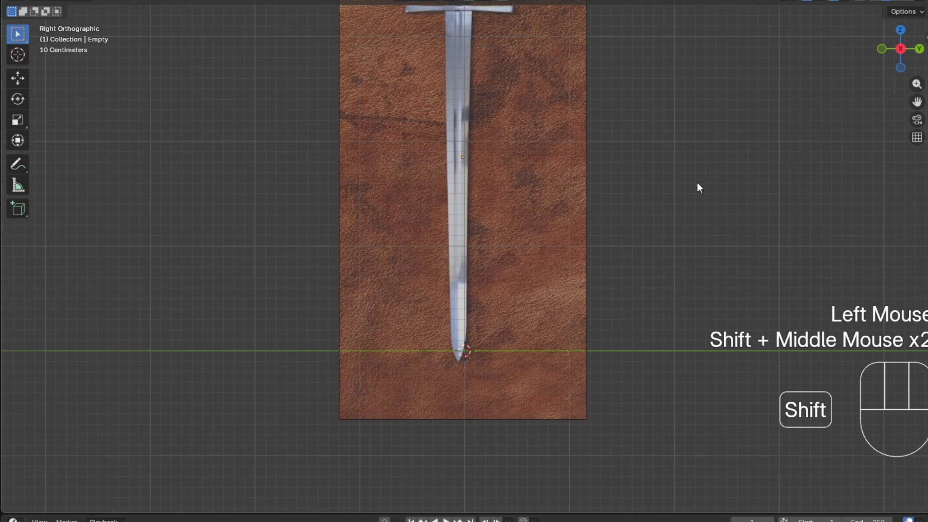
{"action": "middle_click_drag", "start_coordinate": [426, 294], "coordinate": [431, 257], "text": "shift"}
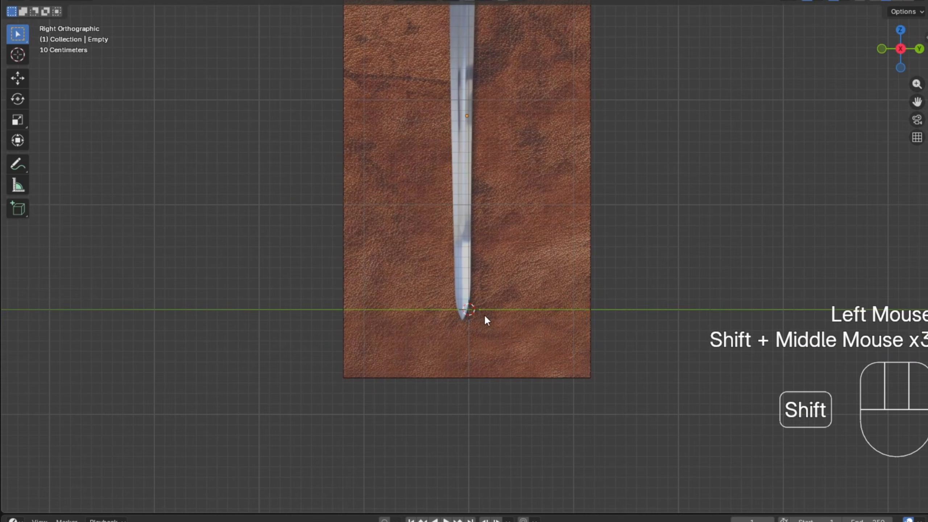
{"action": "middle_click_drag", "start_coordinate": [486, 320], "coordinate": [493, 431], "text": "shift"}
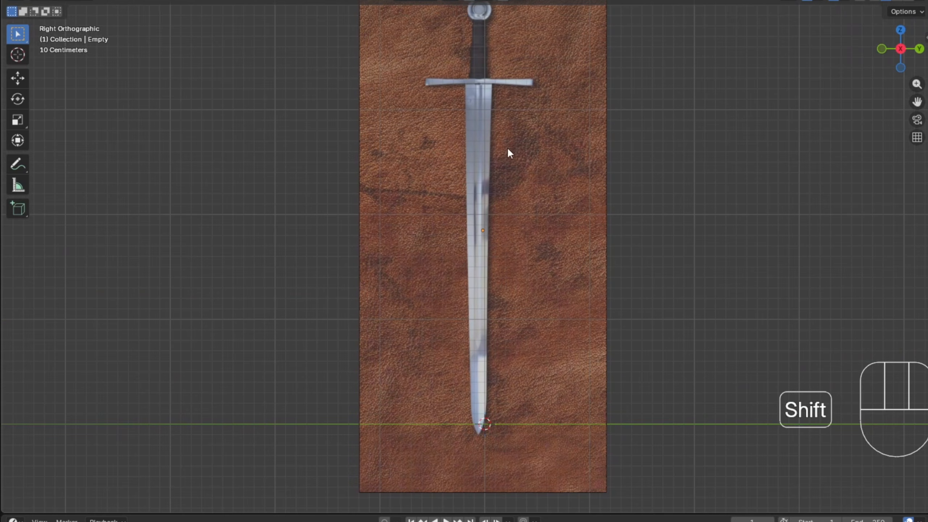
{"action": "middle_click_drag", "start_coordinate": [507, 147], "coordinate": [512, 251], "text": "shift"}
{"action": "scroll", "coordinate": [512, 252], "scroll_direction": "up", "scroll_amount": 4}
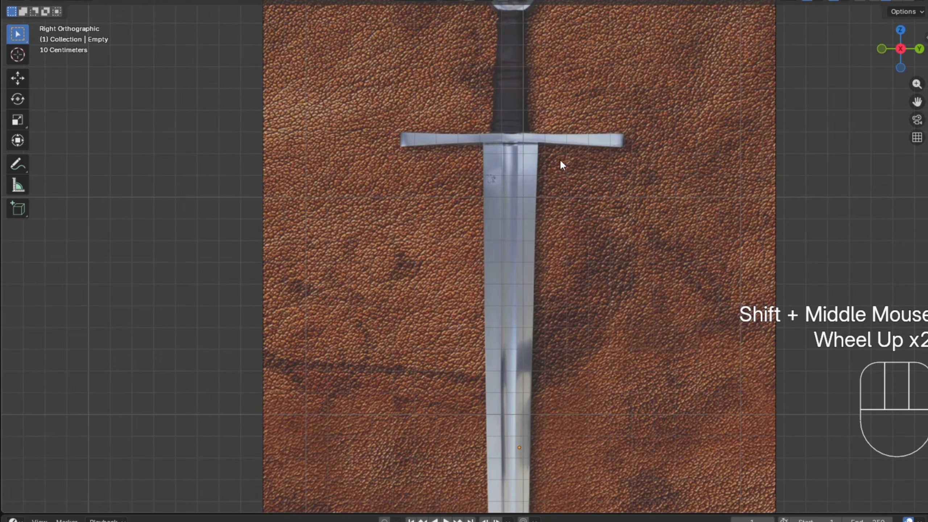
{"action": "right_click", "coordinate": [512, 142], "text": "shift"}
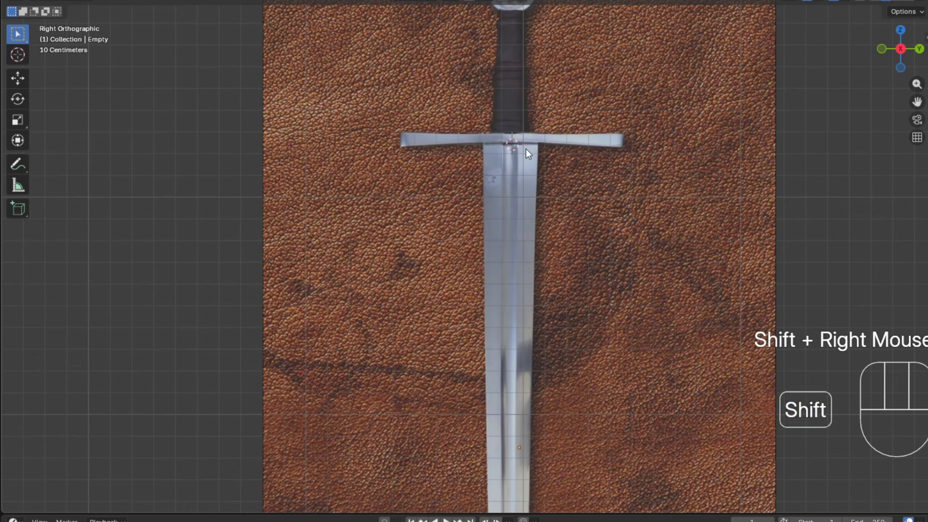
- Add a plane mesh at the 3D cursor below the crossguard
{"action": "scroll", "coordinate": [526, 149], "scroll_direction": "up", "scroll_amount": 2}
{"action": "middle_click_drag", "start_coordinate": [561, 106], "coordinate": [498, 120], "text": "shift"}
{"action": "middle_click_drag", "start_coordinate": [563, 121], "coordinate": [690, 182], "text": "shift"}
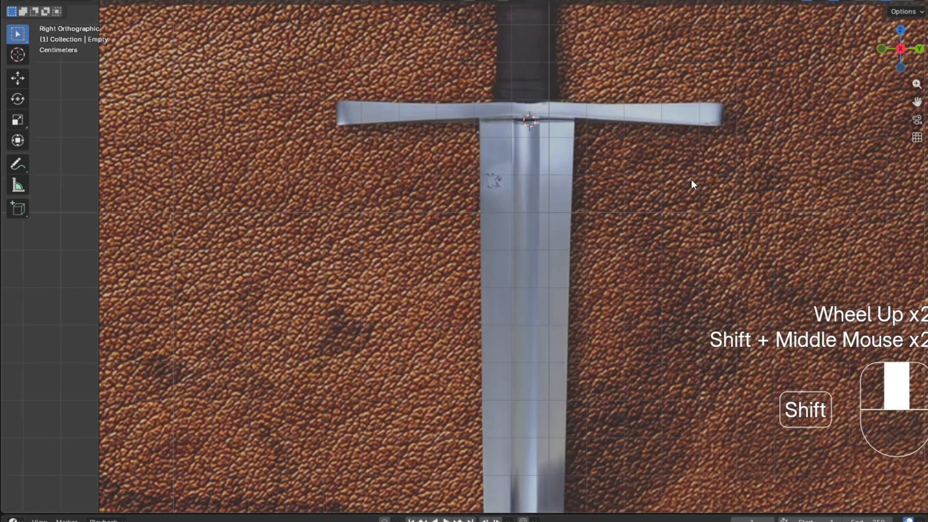
{"action": "scroll", "coordinate": [643, 206], "scroll_direction": "down", "scroll_amount": 1}
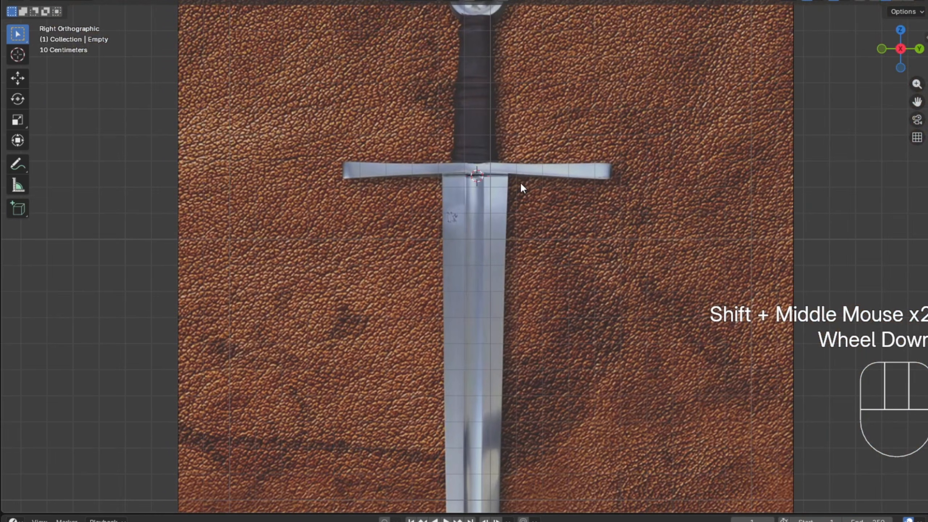
{"action": "key", "text": "shift+a"}
{"action": "mouse_move", "coordinate": [520, 184]}
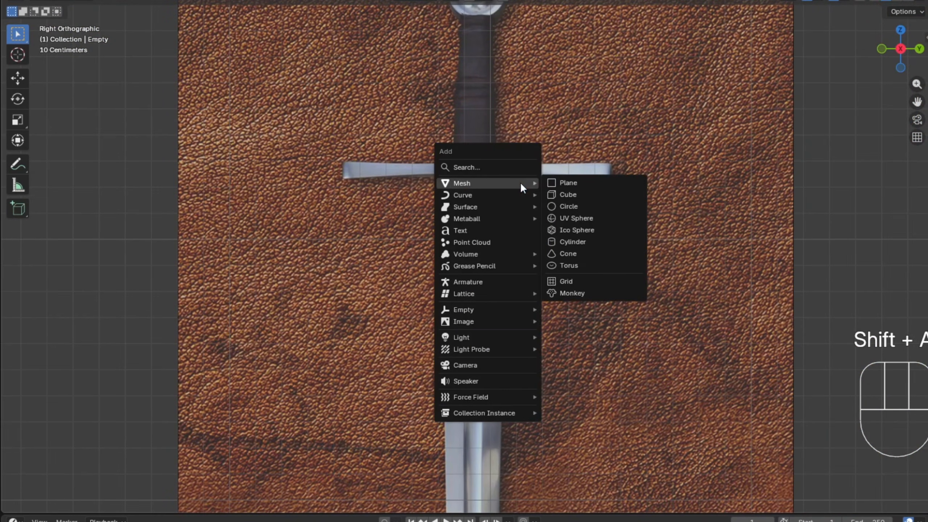
{"action": "left_click", "coordinate": [564, 181]}
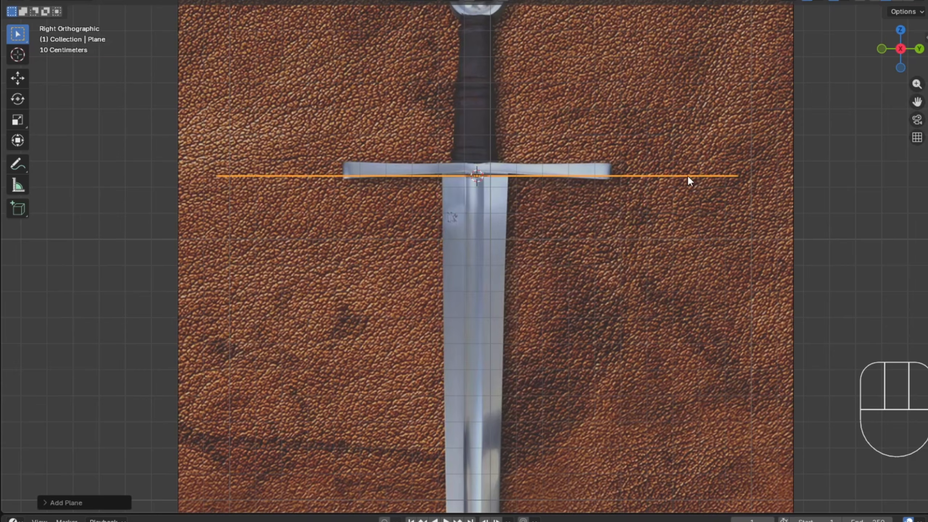
- Examine the new plane's orientation in perspective and against the sword image, finishing in the Right Orthographic view
{"action": "scroll", "coordinate": [668, 194], "scroll_direction": "down", "scroll_amount": 1}
{"action": "middle_click_drag", "start_coordinate": [646, 212], "coordinate": [598, 239]}
{"action": "scroll", "coordinate": [595, 240], "scroll_direction": "down", "scroll_amount": 2}
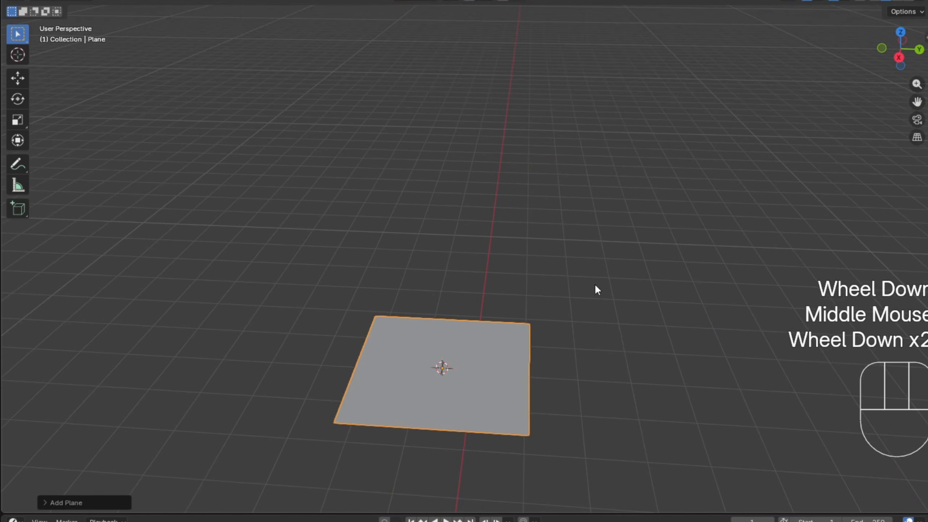
{"action": "middle_click_drag", "start_coordinate": [595, 287], "coordinate": [878, 89]}
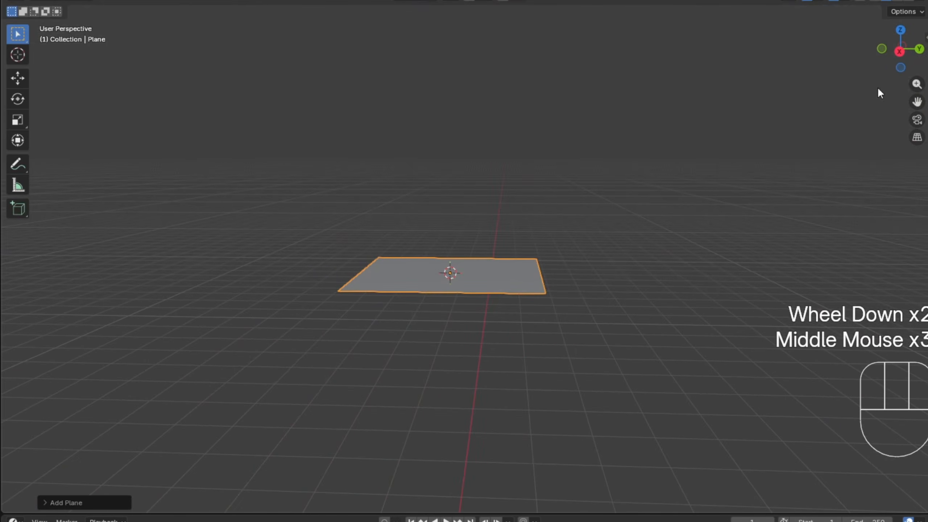
{"action": "left_click", "coordinate": [899, 51]}
{"action": "scroll", "coordinate": [587, 147], "scroll_direction": "up", "scroll_amount": 3}
{"action": "middle_click_drag", "start_coordinate": [587, 147], "coordinate": [584, 206], "text": "shift"}
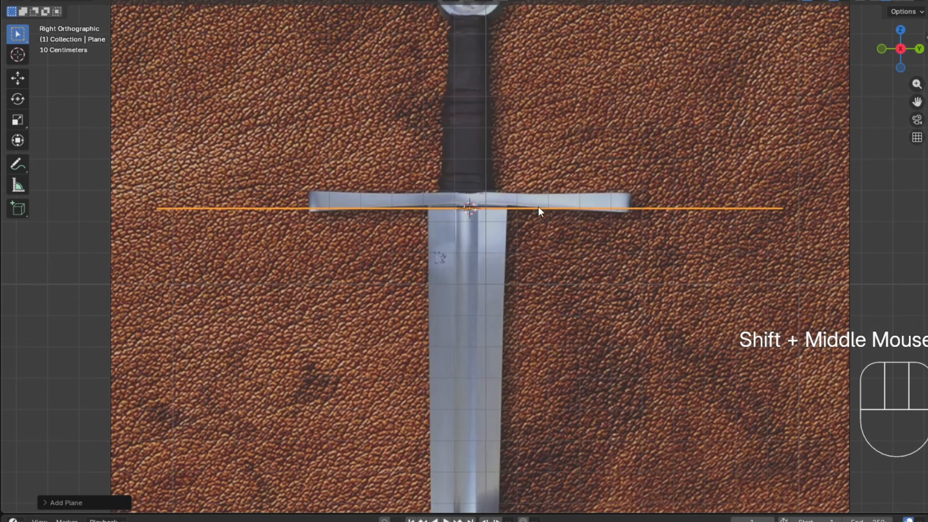
{"action": "middle_click_drag", "start_coordinate": [538, 207], "coordinate": [642, 300]}
{"action": "scroll", "coordinate": [497, 289], "scroll_direction": "down", "scroll_amount": 3}
{"action": "middle_click_drag", "start_coordinate": [587, 270], "coordinate": [694, 219]}
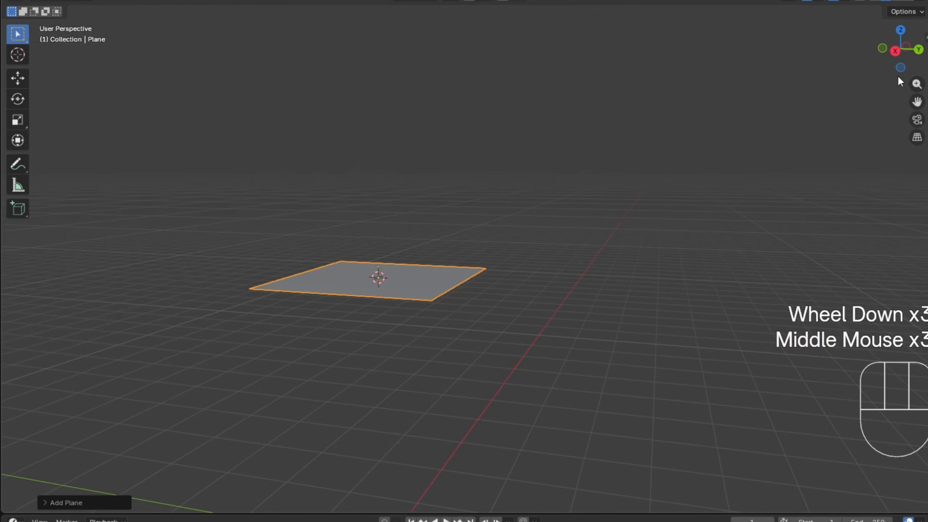
{"action": "left_click", "coordinate": [901, 49]}
{"action": "scroll", "coordinate": [511, 227], "scroll_direction": "up", "scroll_amount": 2}
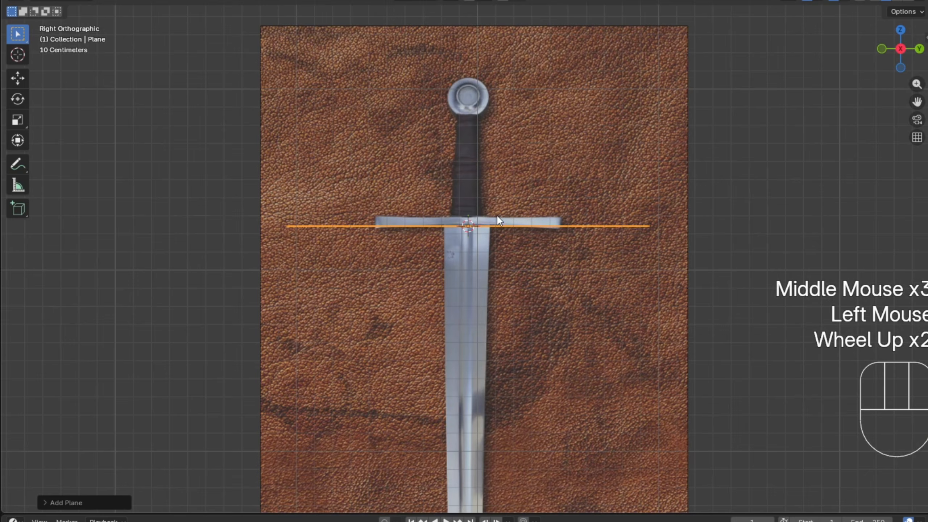
{"action": "scroll", "coordinate": [497, 216], "scroll_direction": "up", "scroll_amount": 2}
{"action": "middle_click_drag", "start_coordinate": [559, 222], "coordinate": [525, 205], "text": "shift"}
{"action": "scroll", "coordinate": [523, 203], "scroll_direction": "down", "scroll_amount": 2}
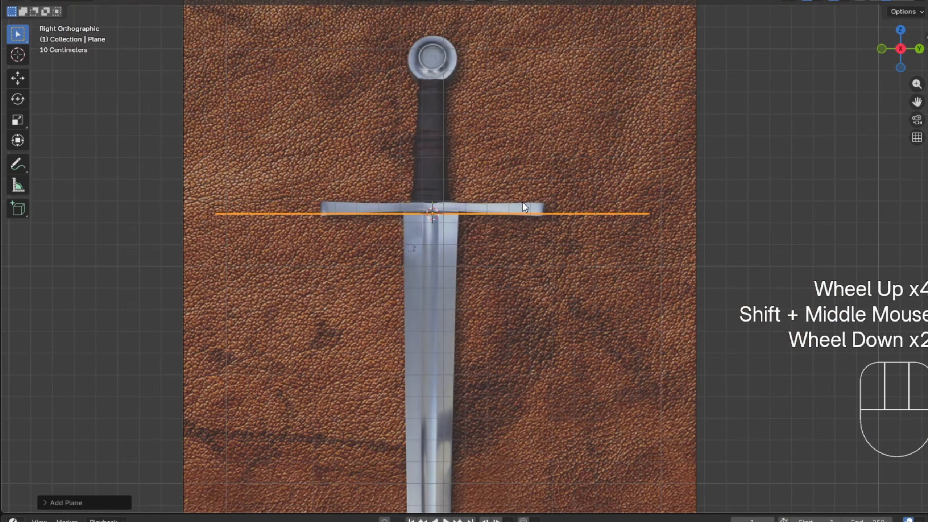
{"action": "key", "text": "r"}
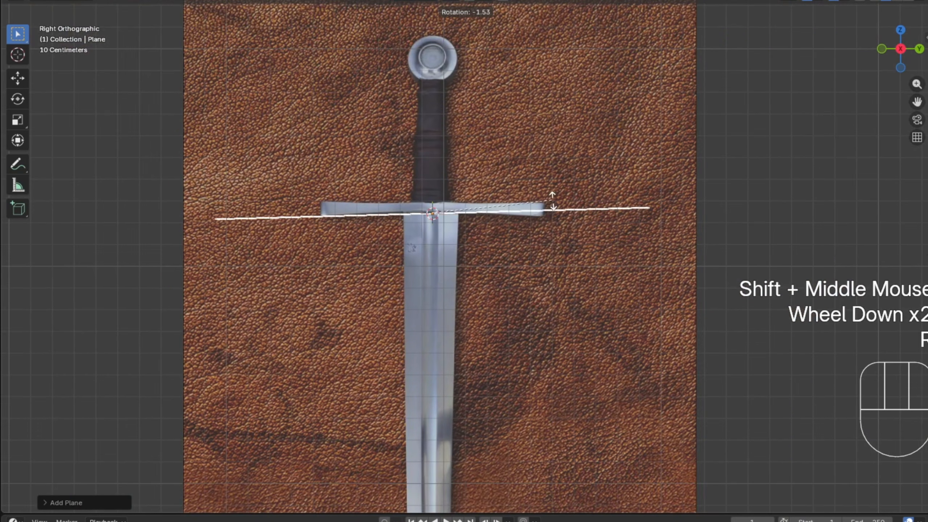
{"action": "key", "text": "9"}
{"action": "key", "text": "0"}
{"action": "key", "text": "Escape"}
- Rotate the plane 90° about the global Y axis so it faces the sword reference
{"action": "key", "text": "r"}
{"action": "key", "text": "y"}
{"action": "key", "text": "9"}
{"action": "key", "text": "0"}
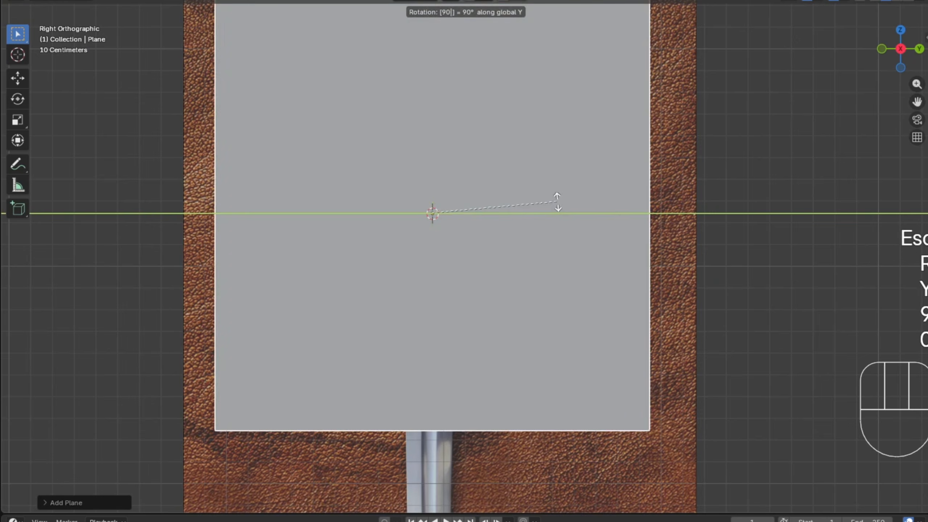
{"action": "key", "text": "Return"}
- Scale the plane down to roughly the blade's width and shift it sideways to line up with the blade below the crossguard
{"action": "scroll", "coordinate": [556, 200], "scroll_direction": "down", "scroll_amount": 2}
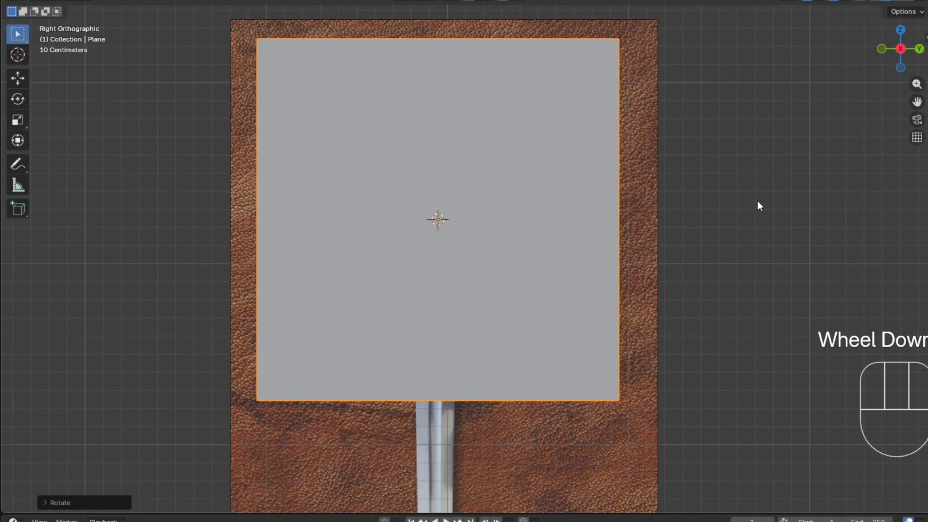
{"action": "key", "text": "s"}
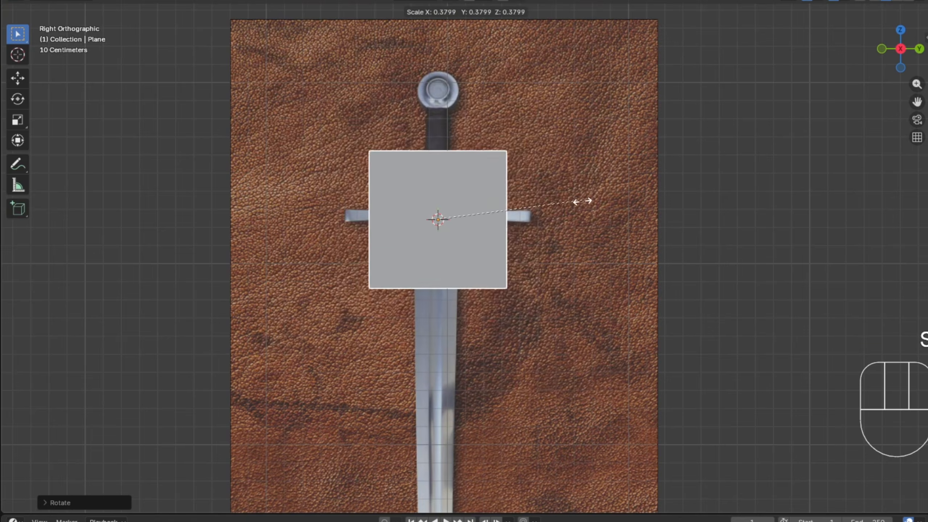
{"action": "left_click", "coordinate": [583, 201]}
{"action": "scroll", "coordinate": [525, 219], "scroll_direction": "up", "scroll_amount": 2}
{"action": "middle_click_drag", "start_coordinate": [524, 219], "coordinate": [609, 186], "text": "shift"}
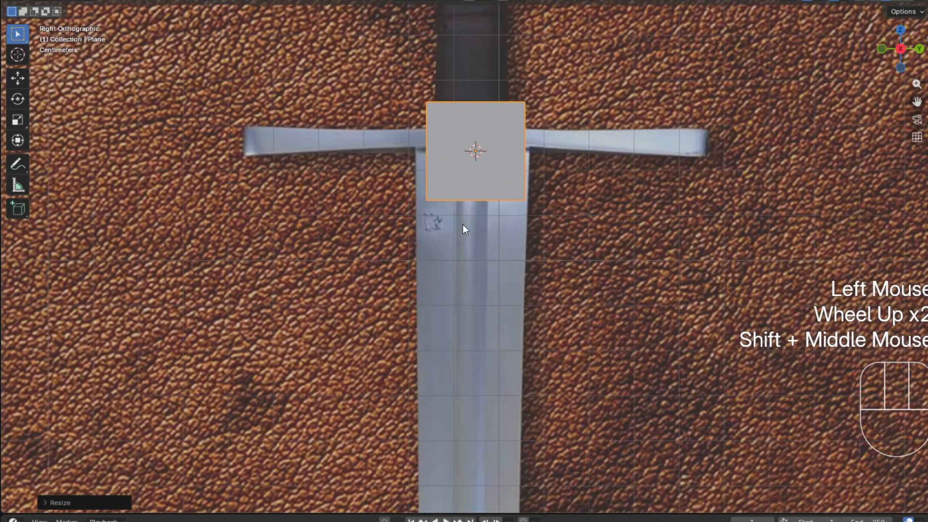
{"action": "key", "text": "s"}
{"action": "left_click", "coordinate": [565, 190]}
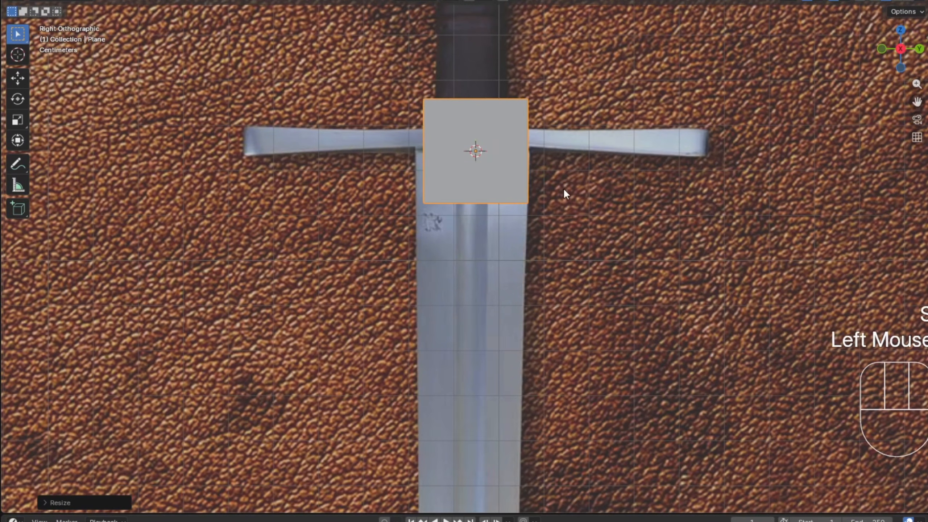
{"action": "key", "text": "g"}
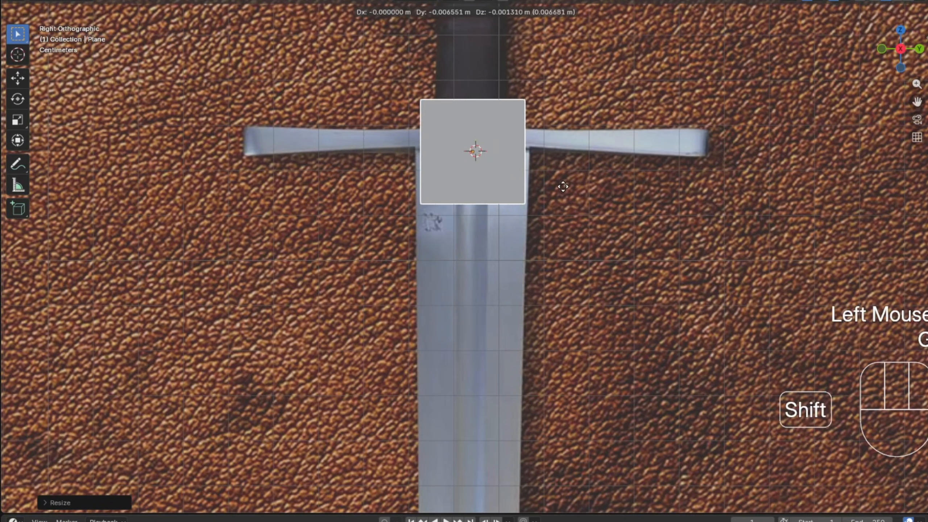
{"action": "left_click", "coordinate": [570, 188], "text": "shift"}
- Enter Edit Mode on the plane and turn on X-ray so the sword reference shows through it
{"action": "scroll", "coordinate": [601, 187], "scroll_direction": "up", "scroll_amount": 1}
{"action": "middle_click_drag", "start_coordinate": [601, 187], "coordinate": [548, 209], "text": "shift"}
{"action": "scroll", "coordinate": [548, 209], "scroll_direction": "up", "scroll_amount": 2}
{"action": "middle_click_drag", "start_coordinate": [548, 209], "coordinate": [509, 230], "text": "shift"}
{"action": "scroll", "coordinate": [475, 215], "scroll_direction": "down", "scroll_amount": 1}
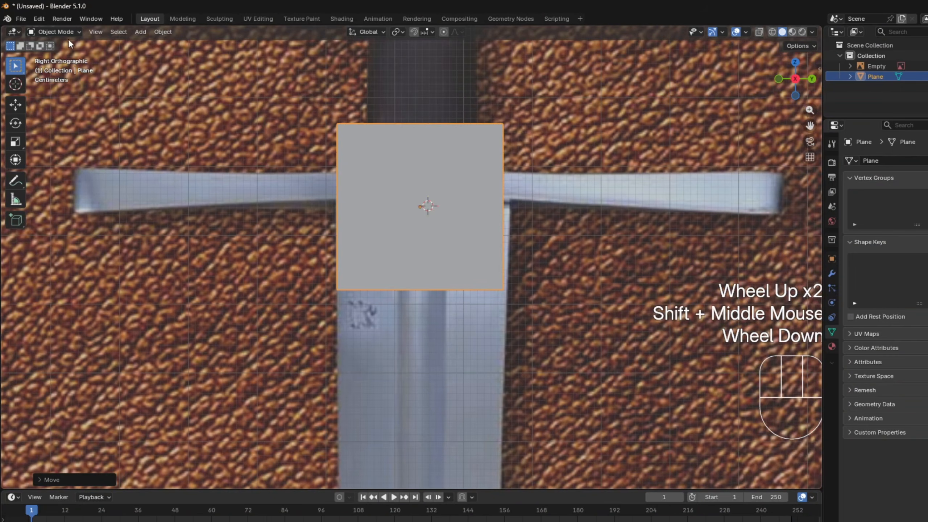
{"action": "left_click", "coordinate": [51, 33]}
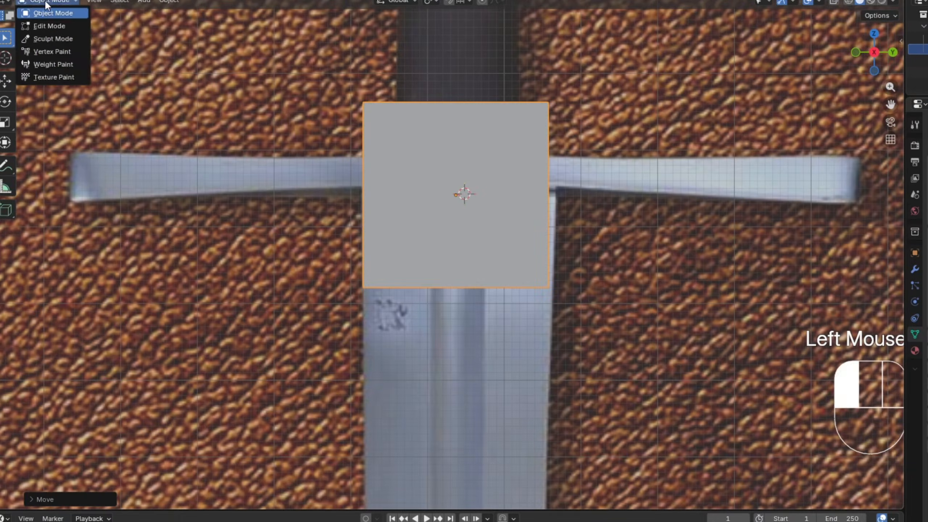
{"action": "left_click", "coordinate": [800, 313]}
{"action": "key", "text": "Tab"}
{"action": "scroll", "coordinate": [572, 195], "scroll_direction": "up", "scroll_amount": 1}
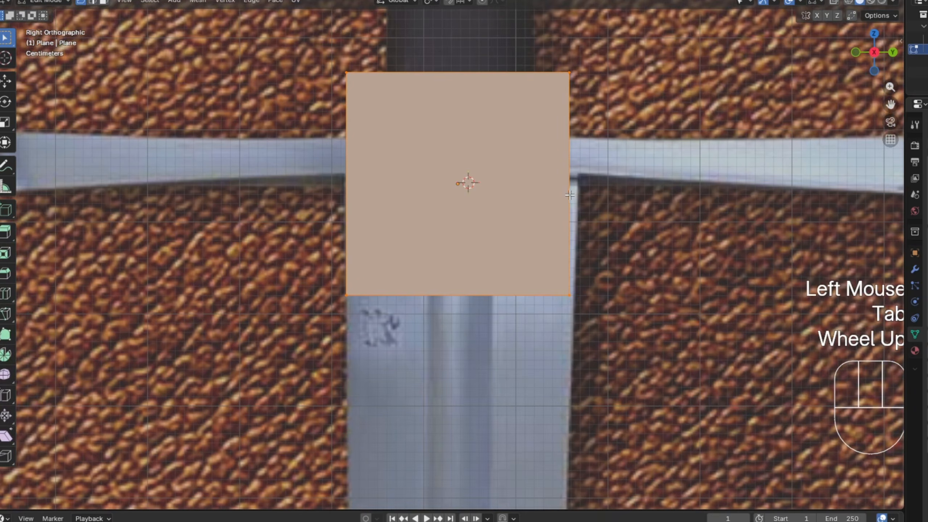
{"action": "middle_click_drag", "start_coordinate": [572, 196], "coordinate": [568, 168], "text": "shift"}
{"action": "middle_click_drag", "start_coordinate": [536, 203], "coordinate": [555, 211], "text": "shift"}
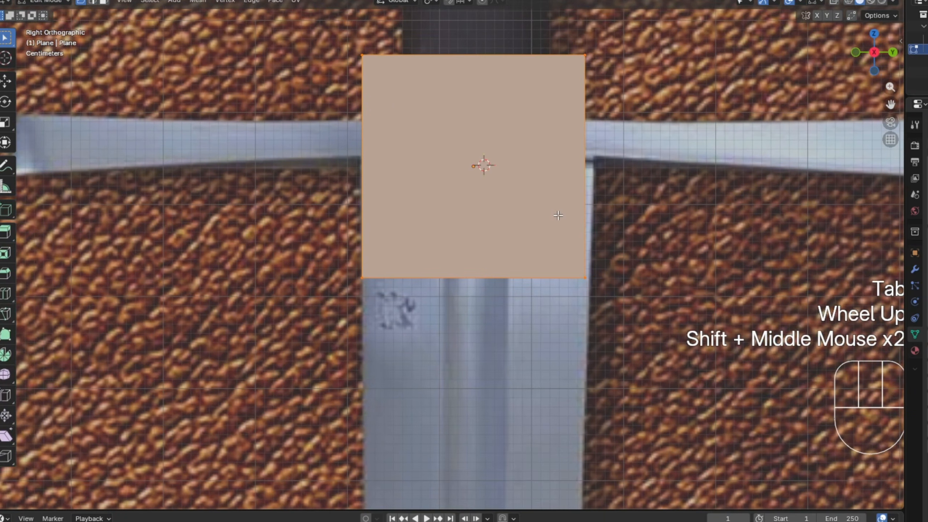
{"action": "middle_click_drag", "start_coordinate": [531, 179], "coordinate": [517, 183], "text": "shift"}
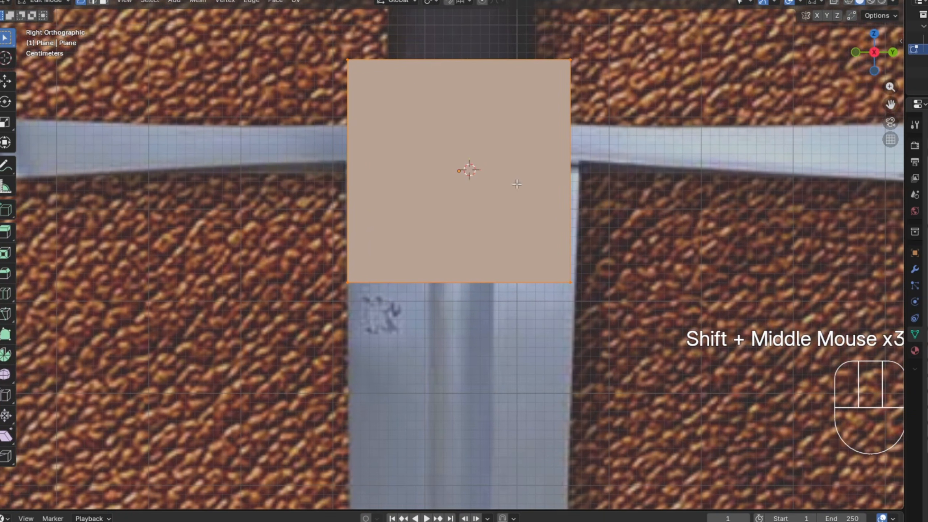
{"action": "key", "text": "alt+z"}
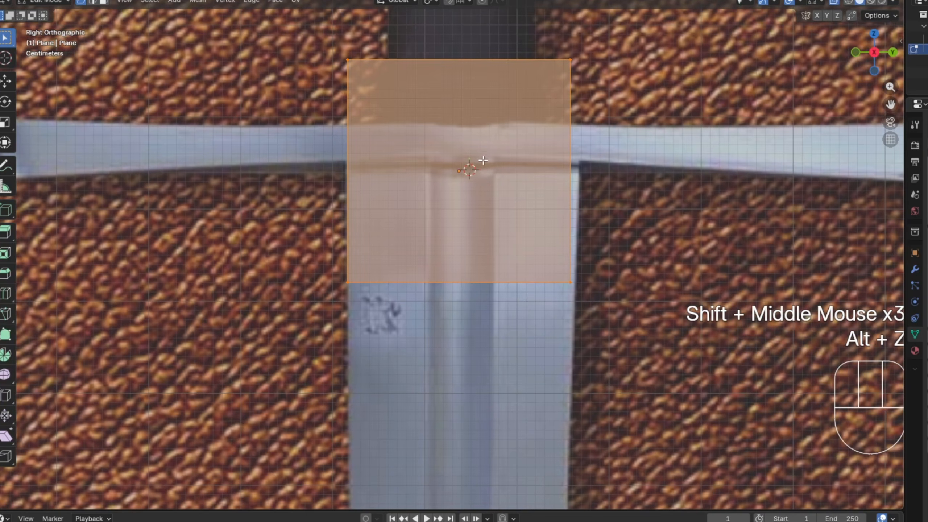
- Select the plane's two upper vertices and move them down to the blade's upper end, just under the crossguard
{"action": "middle_click_drag", "start_coordinate": [424, 166], "coordinate": [414, 229], "text": "shift"}
{"action": "left_click", "coordinate": [558, 188]}
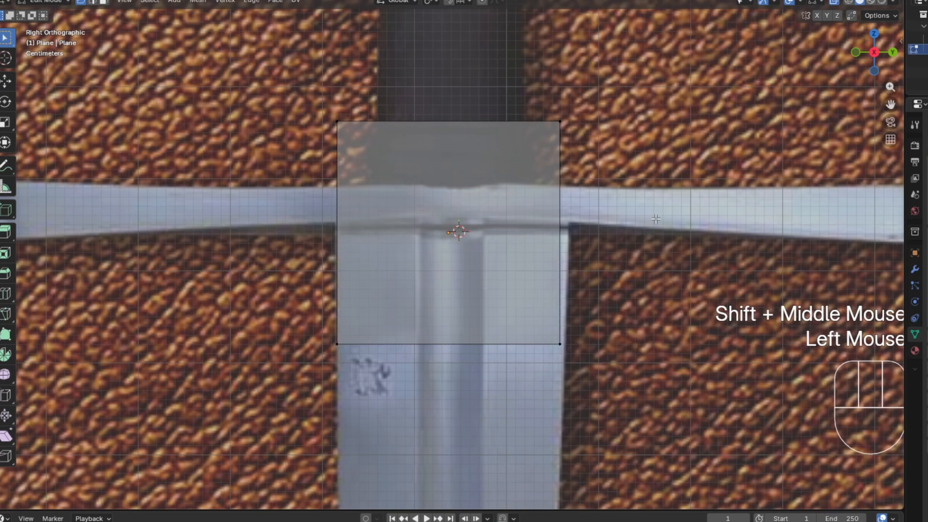
{"action": "middle_click_drag", "start_coordinate": [638, 190], "coordinate": [308, 109], "text": "shift"}
{"action": "left_click_drag", "start_coordinate": [260, 93], "coordinate": [571, 186]}
{"action": "middle_click_drag", "start_coordinate": [571, 185], "coordinate": [562, 150], "text": "shift"}
{"action": "key", "text": "g"}
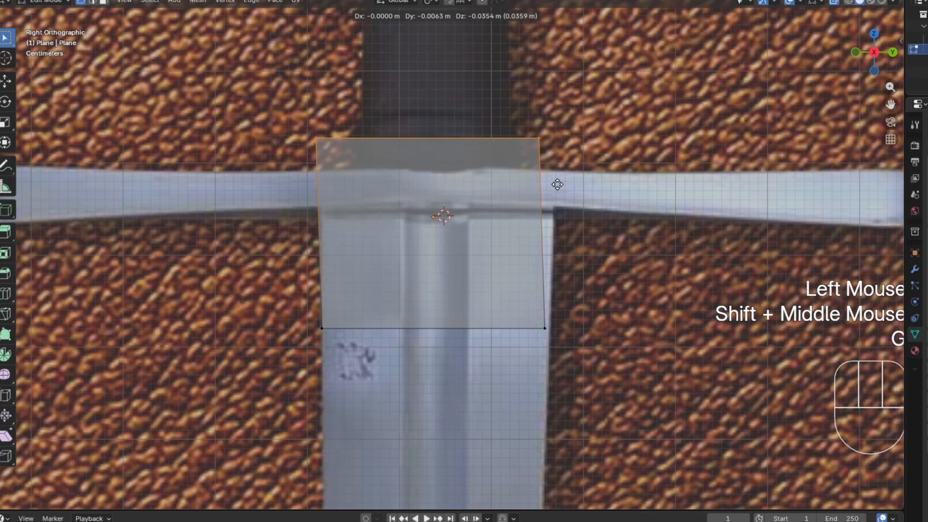
{"action": "left_click", "coordinate": [569, 258]}
- Scale and shift the plane's upper edge so both ends meet the blade's sides under the crossguard
{"action": "key", "text": "s"}
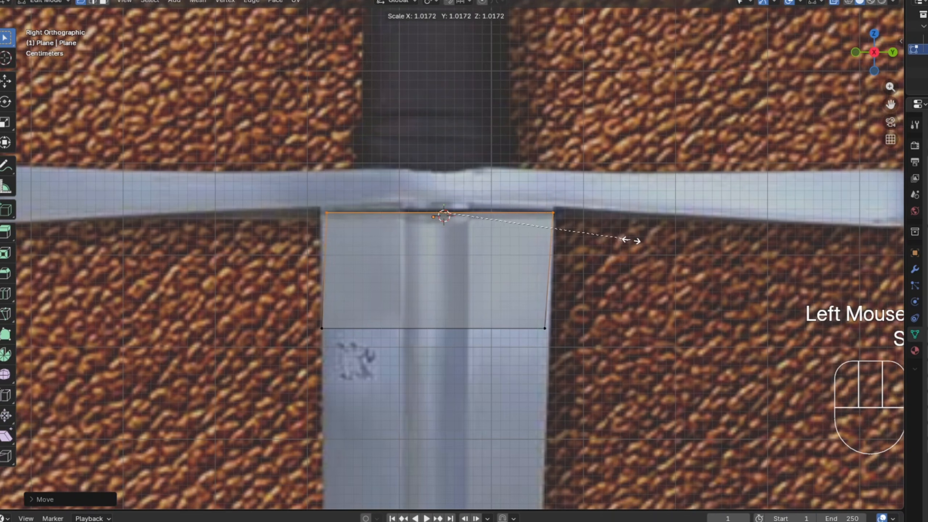
{"action": "left_click", "coordinate": [640, 238]}
{"action": "key", "text": "g"}
{"action": "key", "text": "shift"}
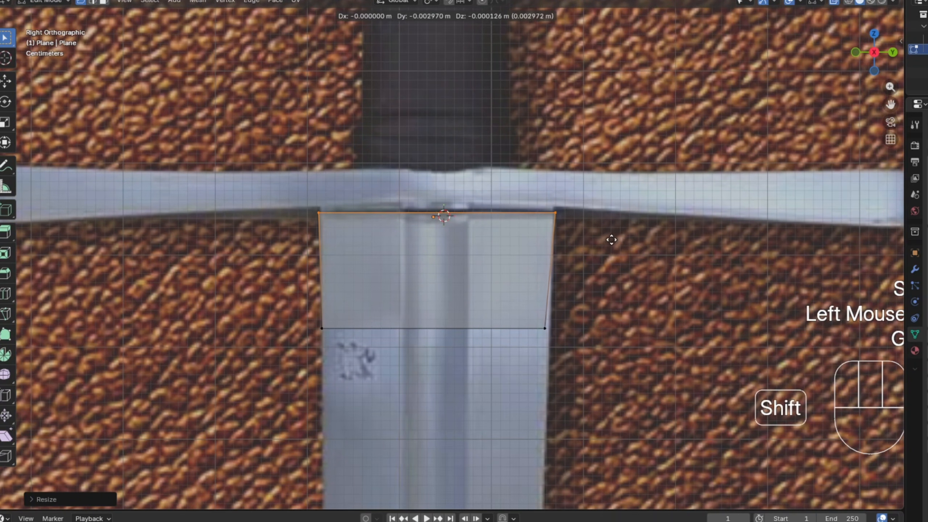
{"action": "left_click", "coordinate": [603, 240], "text": "shift"}
{"action": "key", "text": "s"}
{"action": "left_click", "coordinate": [610, 238]}
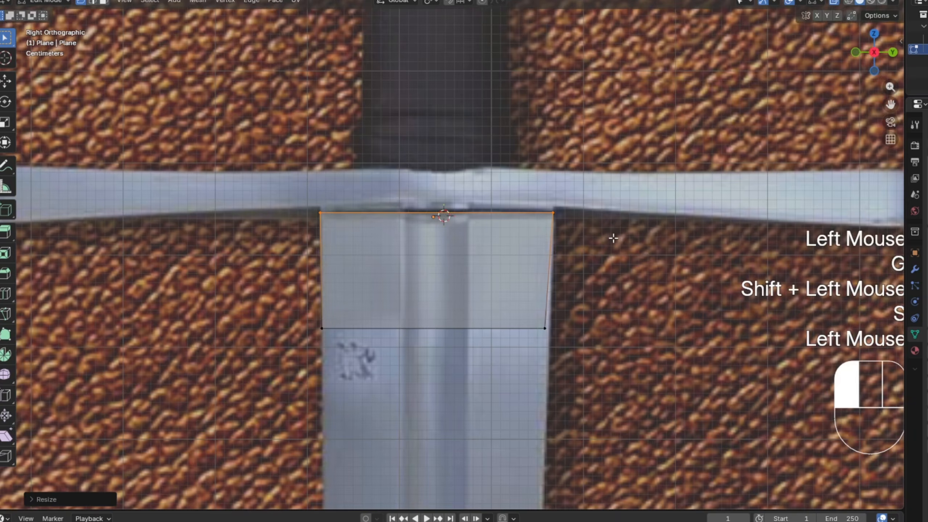
- Move the plane's lower-right vertex outward onto the edge of the blade in the reference
{"action": "scroll", "coordinate": [605, 247], "scroll_direction": "up", "scroll_amount": 2}
{"action": "middle_click_drag", "start_coordinate": [606, 247], "coordinate": [575, 158], "text": "shift"}
{"action": "middle_click_drag", "start_coordinate": [456, 228], "coordinate": [475, 182], "text": "shift"}
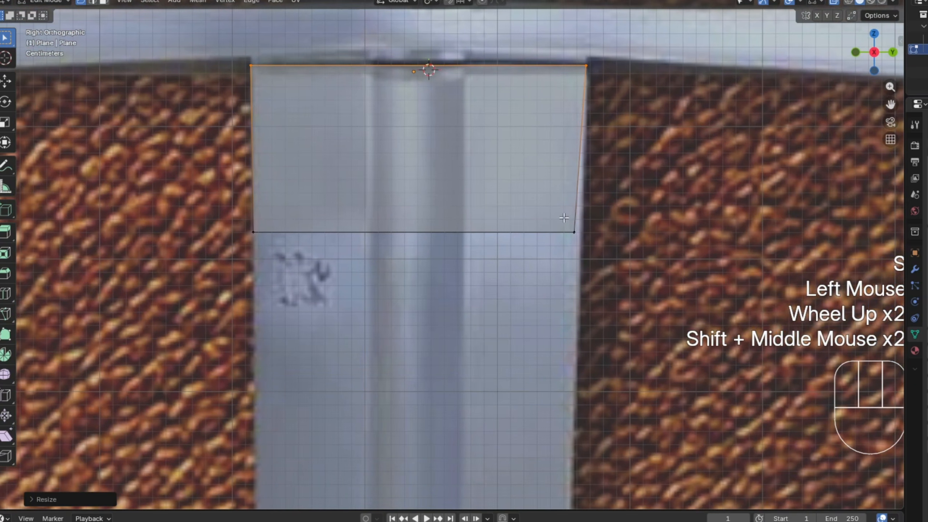
{"action": "left_click_drag", "start_coordinate": [545, 214], "coordinate": [605, 263]}
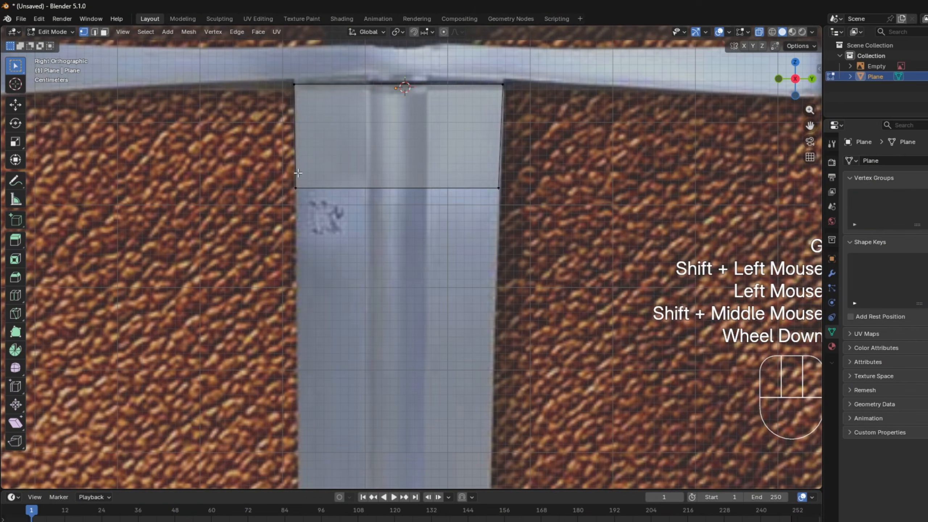
{"action": "left_click_drag", "start_coordinate": [278, 205], "coordinate": [316, 100]}
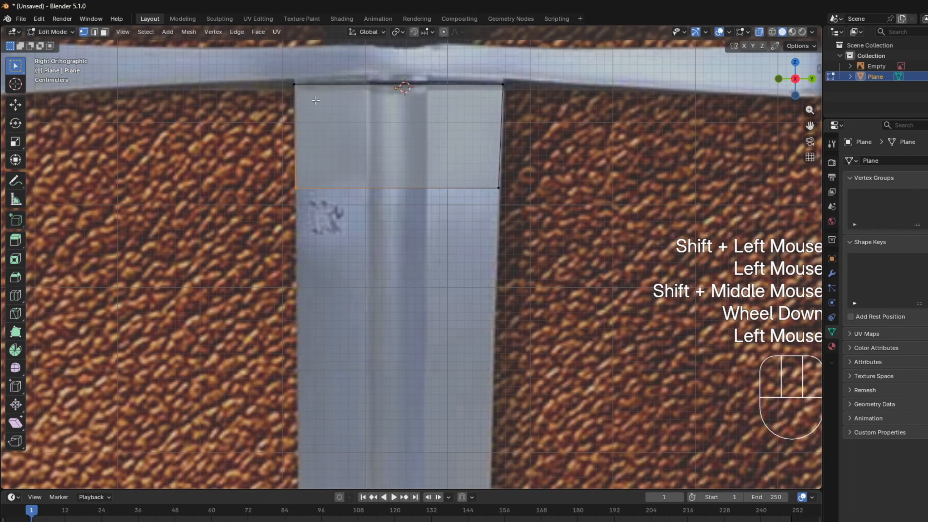
{"action": "left_click_drag", "start_coordinate": [482, 170], "coordinate": [516, 197]}
{"action": "key", "text": "g"}
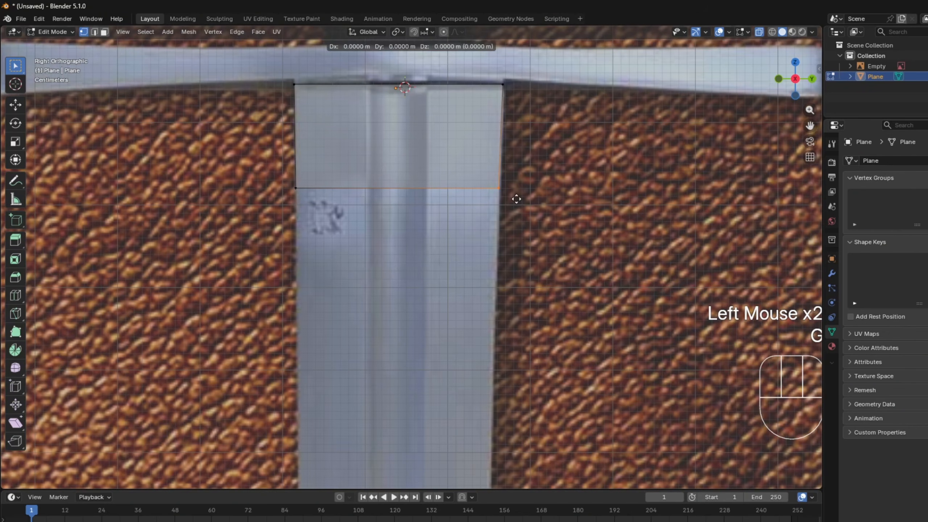
{"action": "left_click", "coordinate": [530, 201], "text": "shift"}
- Select the plane's lower edge in edge selection and extrude it a short distance down the blade along the Z axis
{"action": "left_click_drag", "start_coordinate": [281, 98], "coordinate": [596, 257]}
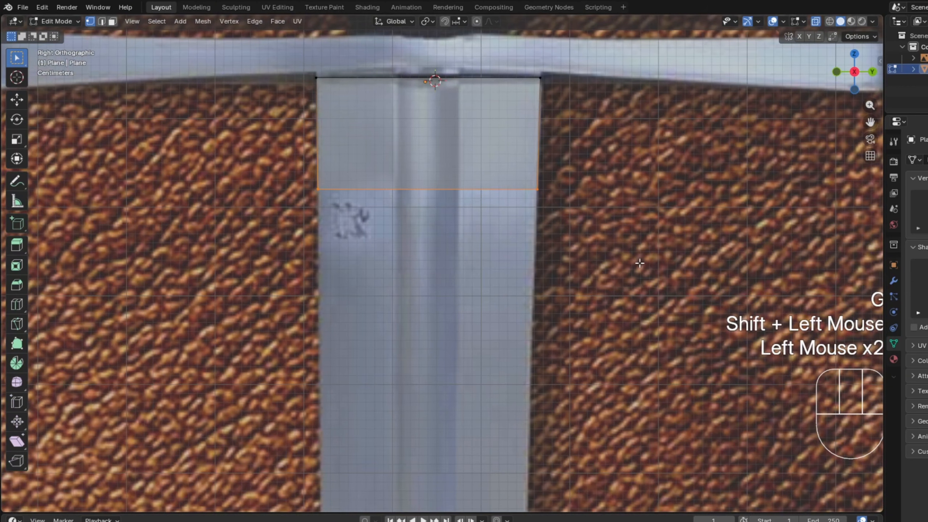
{"action": "middle_click_drag", "start_coordinate": [639, 263], "coordinate": [632, 255], "text": "shift"}
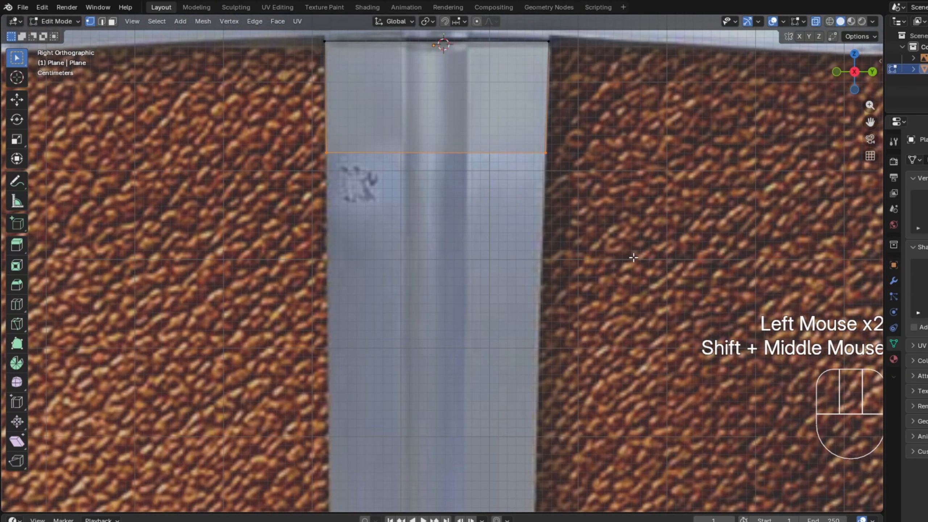
{"action": "key", "text": "2"}
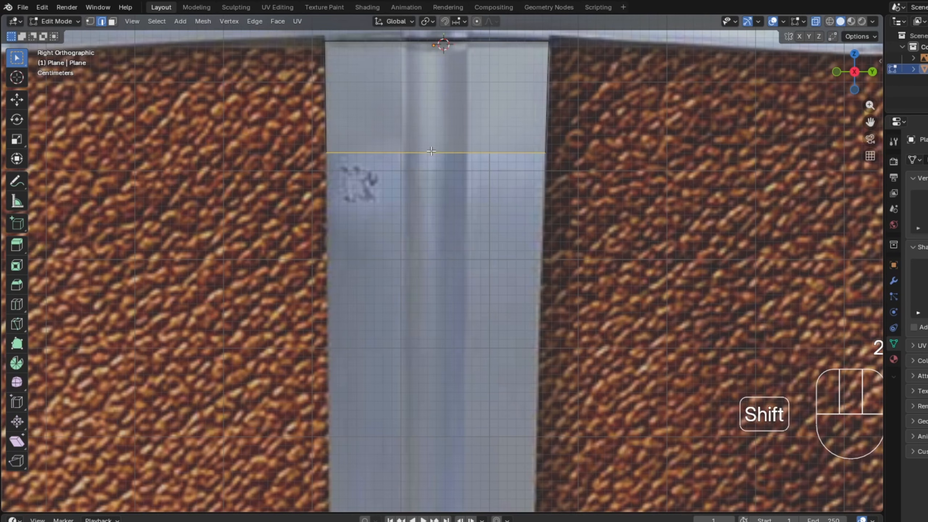
{"action": "middle_click_drag", "start_coordinate": [505, 265], "coordinate": [492, 162], "text": "shift"}
{"action": "scroll", "coordinate": [492, 248], "scroll_direction": "down", "scroll_amount": 2}
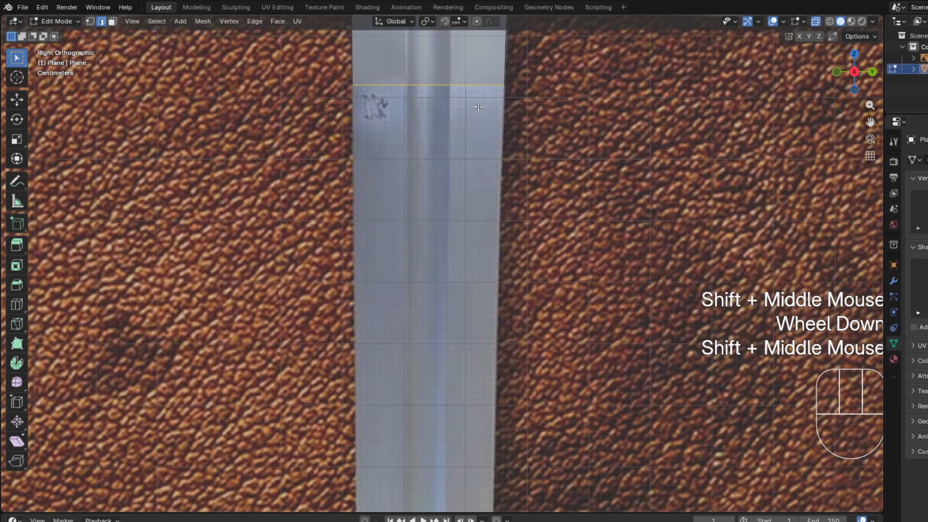
{"action": "key", "text": "g"}
{"action": "key", "text": "z"}
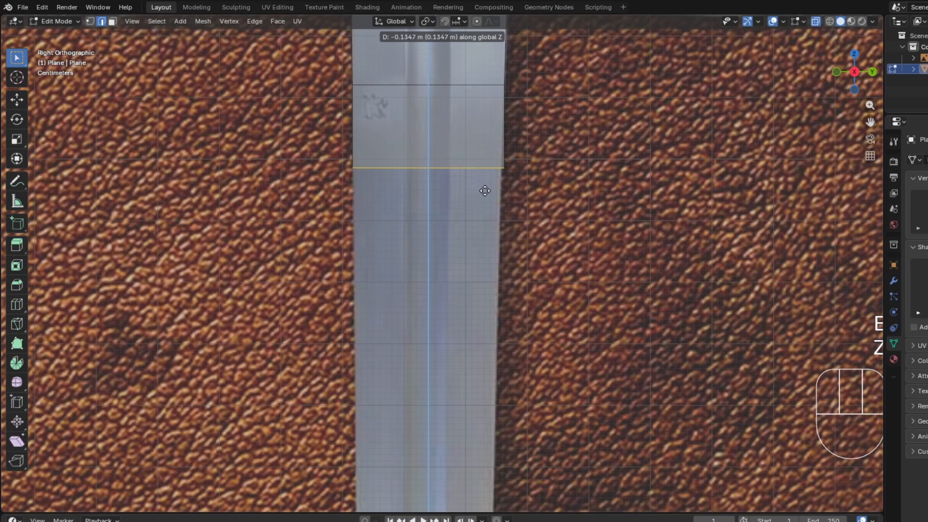
{"action": "left_click", "coordinate": [484, 201]}
- Move the newly extruded lower edge farther down the blade, to just above the dark reflection
{"action": "scroll", "coordinate": [496, 201], "scroll_direction": "down", "scroll_amount": 3}
{"action": "scroll", "coordinate": [503, 224], "scroll_direction": "down", "scroll_amount": 4}
{"action": "middle_click_drag", "start_coordinate": [493, 222], "coordinate": [481, 127], "text": "shift"}
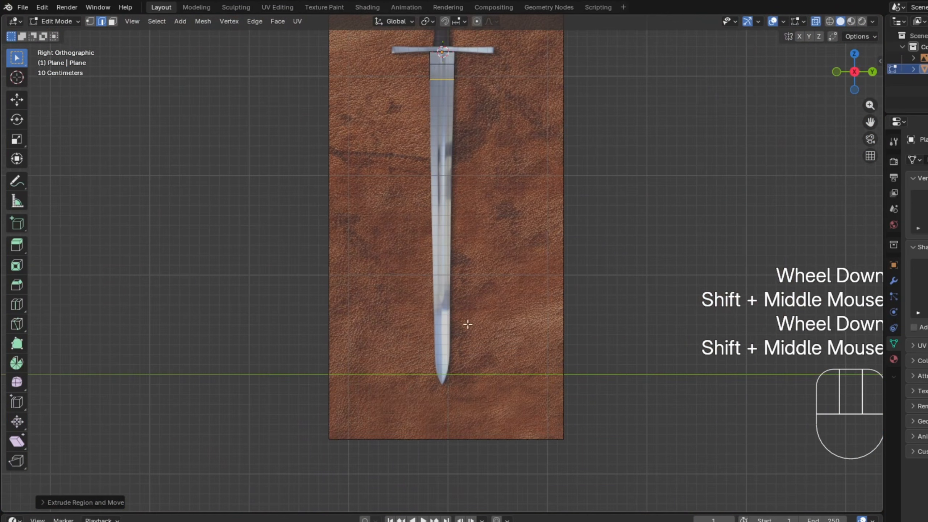
{"action": "middle_click_drag", "start_coordinate": [458, 222], "coordinate": [501, 318], "text": "shift"}
{"action": "scroll", "coordinate": [504, 310], "scroll_direction": "up", "scroll_amount": 7}
{"action": "middle_click_drag", "start_coordinate": [491, 53], "coordinate": [486, 311], "text": "shift"}
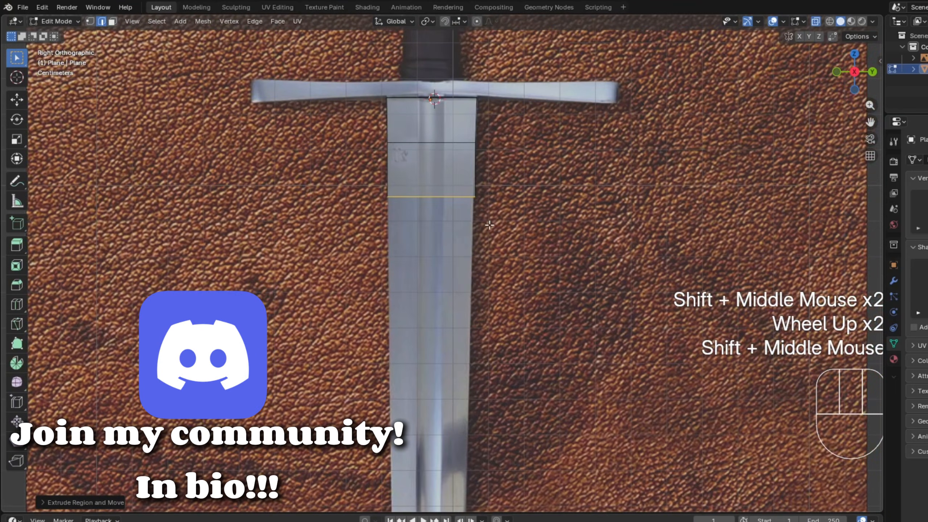
{"action": "key", "text": "g"}
{"action": "left_click", "coordinate": [493, 414]}
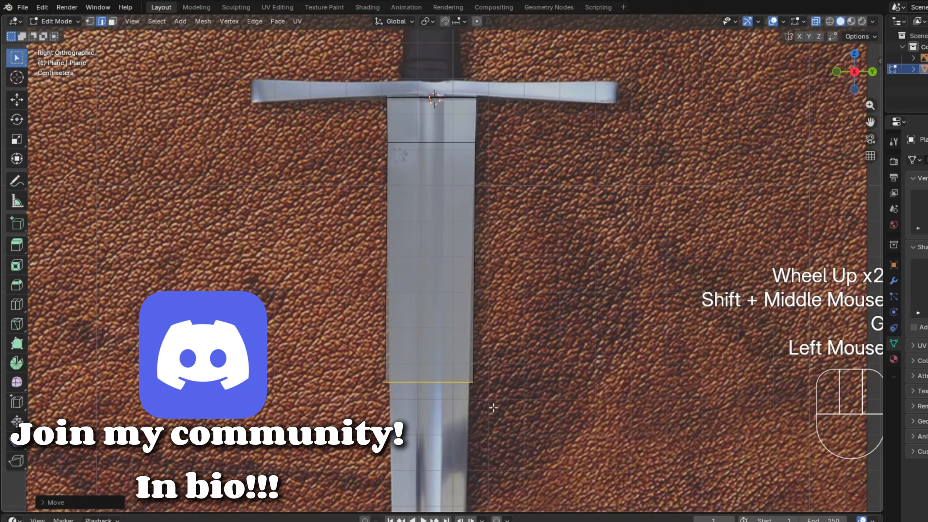
- Scale the lower edge to about 0.92 so it matches the blade's width there
{"action": "scroll", "coordinate": [494, 414], "scroll_direction": "up", "scroll_amount": 1}
{"action": "middle_click_drag", "start_coordinate": [493, 415], "coordinate": [492, 281], "text": "shift"}
{"action": "key", "text": "s"}
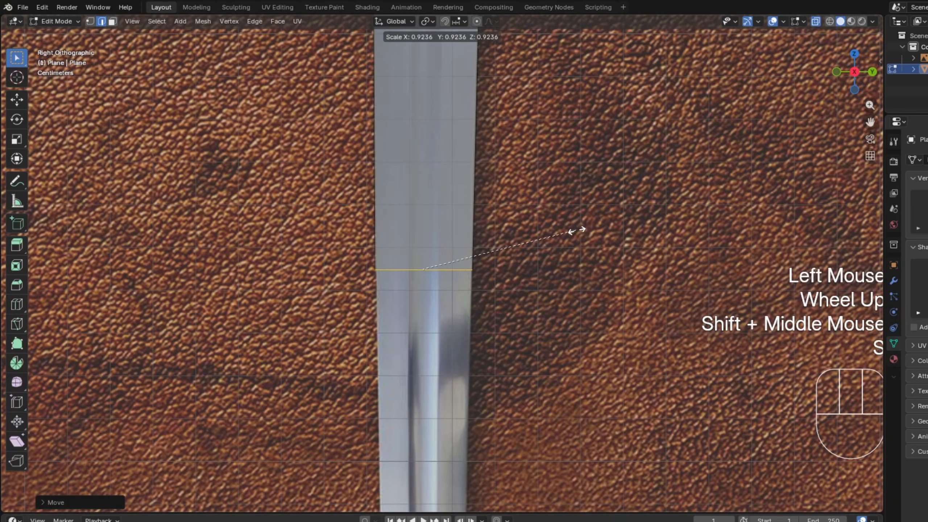
{"action": "left_click", "coordinate": [577, 230]}
- Extrude the blade's lower edge farther down along the Z axis and scale it to about 0.86 to match the reference width
{"action": "middle_click_drag", "start_coordinate": [577, 231], "coordinate": [581, 162], "text": "shift"}
{"action": "scroll", "coordinate": [522, 231], "scroll_direction": "down", "scroll_amount": 2}
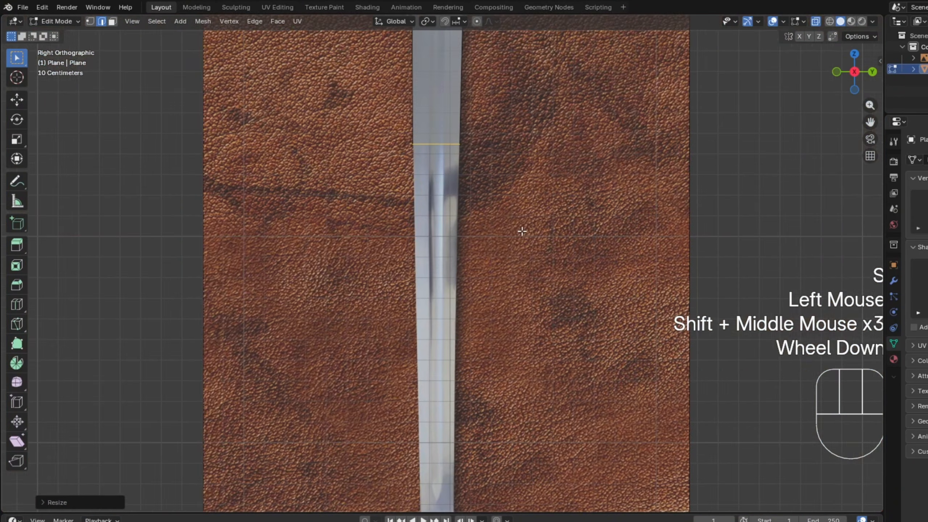
{"action": "middle_click_drag", "start_coordinate": [522, 231], "coordinate": [513, 172], "text": "shift"}
{"action": "key", "text": "e"}
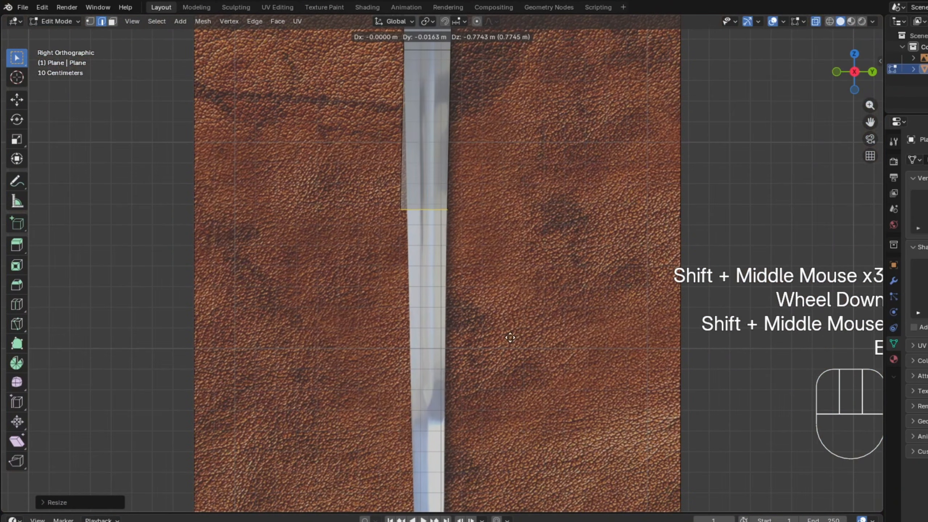
{"action": "key", "text": "z"}
{"action": "left_click", "coordinate": [506, 400]}
{"action": "scroll", "coordinate": [526, 293], "scroll_direction": "up", "scroll_amount": 2}
{"action": "key", "text": "s"}
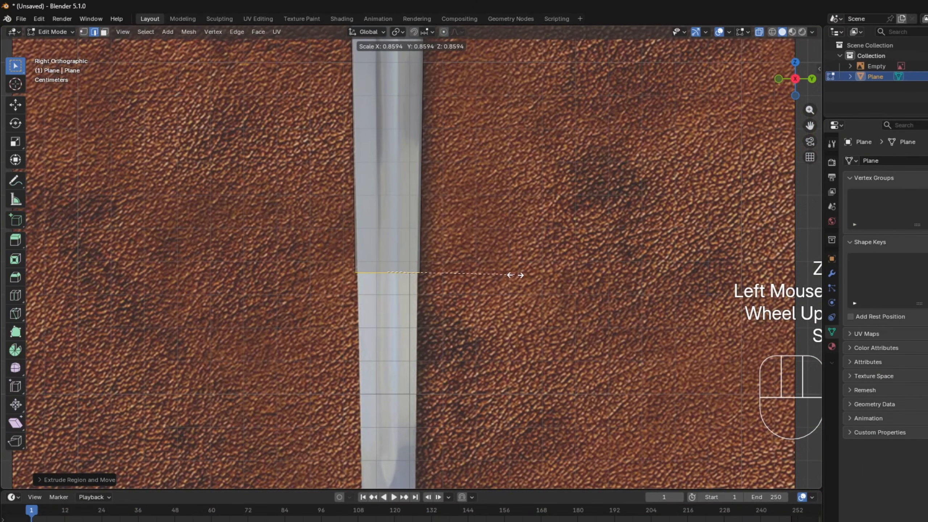
{"action": "left_click", "coordinate": [513, 274]}
- Extrude the lower edge down to the start of the blue reflection and adjust its position to fit the blade outline
{"action": "middle_click_drag", "start_coordinate": [490, 298], "coordinate": [490, 191], "text": "shift"}
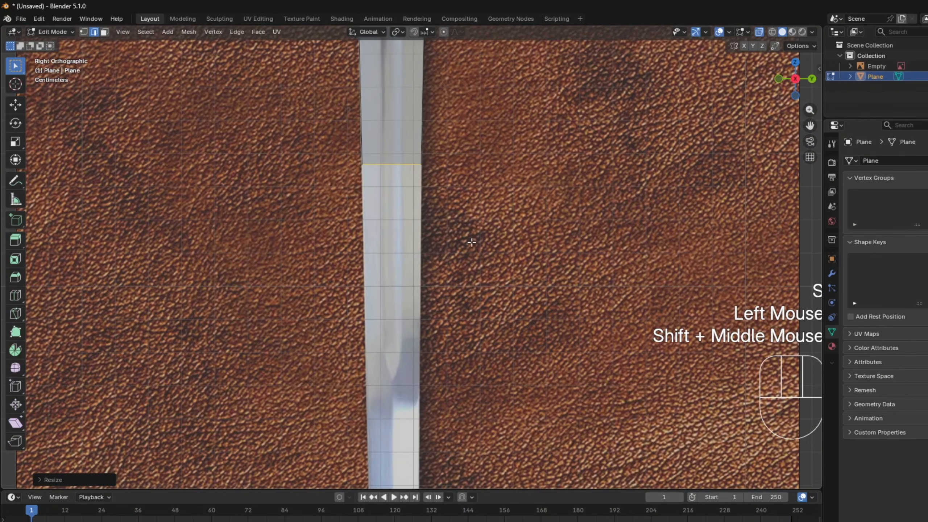
{"action": "key", "text": "e"}
{"action": "left_click", "coordinate": [472, 434]}
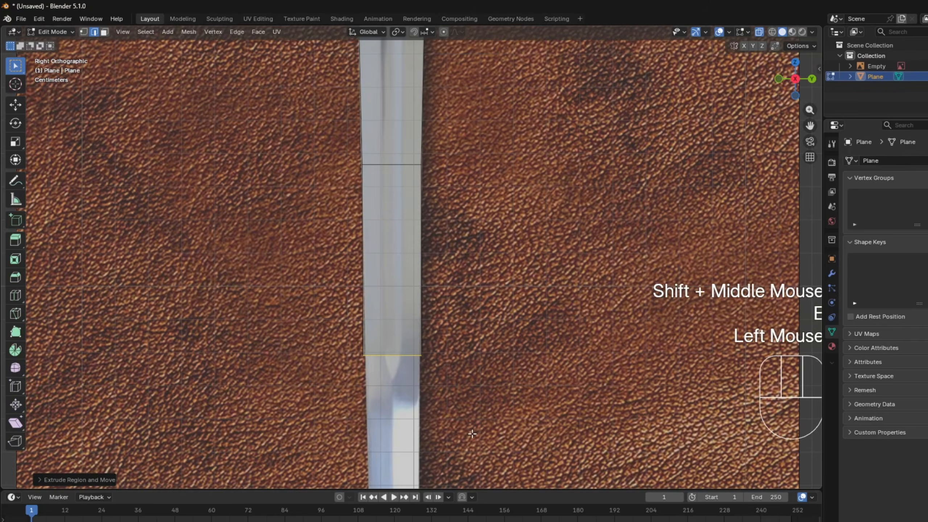
{"action": "scroll", "coordinate": [494, 348], "scroll_direction": "up", "scroll_amount": 3}
{"action": "key", "text": "g"}
{"action": "left_click", "coordinate": [523, 264], "text": "shift"}
{"action": "scroll", "coordinate": [519, 237], "scroll_direction": "down", "scroll_amount": 1}
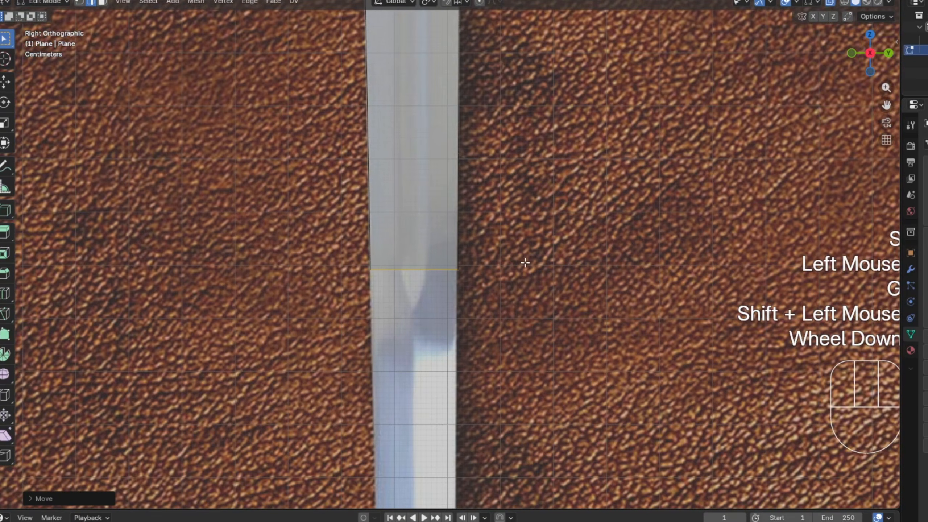
{"action": "middle_click_drag", "start_coordinate": [525, 263], "coordinate": [476, 296], "text": "shift"}
{"action": "key", "text": "s"}
{"action": "left_click", "coordinate": [616, 281]}
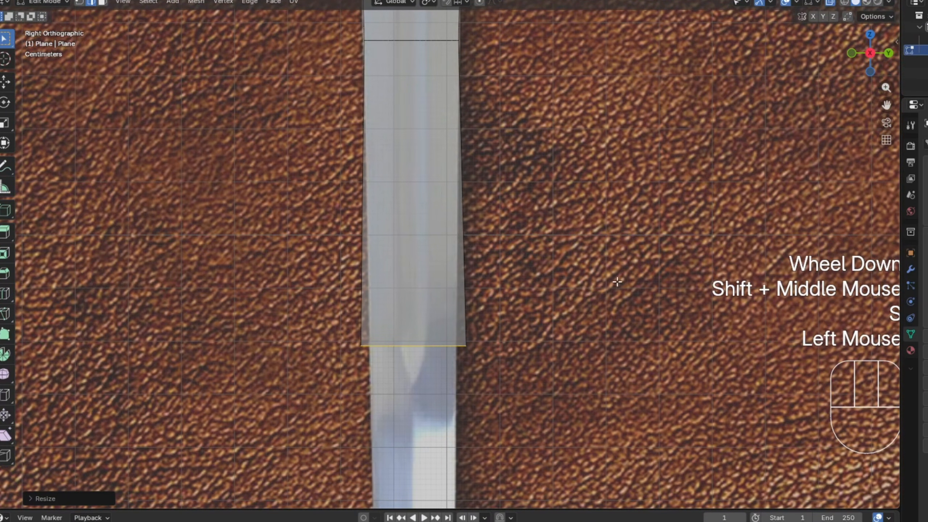
{"action": "key", "text": "g"}
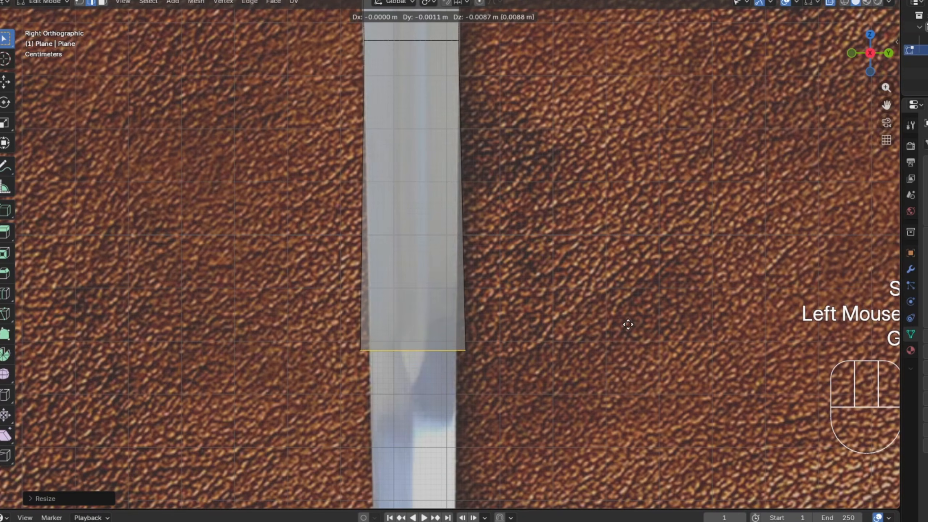
{"action": "key", "text": "Escape"}
{"action": "key", "text": "ctrl+z"}
- Extrude the lower edge past the blue reflection and scale it to about 0.95 to match the blade's width
{"action": "middle_click_drag", "start_coordinate": [627, 321], "coordinate": [522, 232], "text": "shift"}
{"action": "scroll", "coordinate": [523, 232], "scroll_direction": "down", "scroll_amount": 1}
{"action": "key", "text": "e"}
{"action": "left_click", "coordinate": [523, 393], "text": "shift"}
{"action": "scroll", "coordinate": [557, 329], "scroll_direction": "up", "scroll_amount": 2}
{"action": "key", "text": "s"}
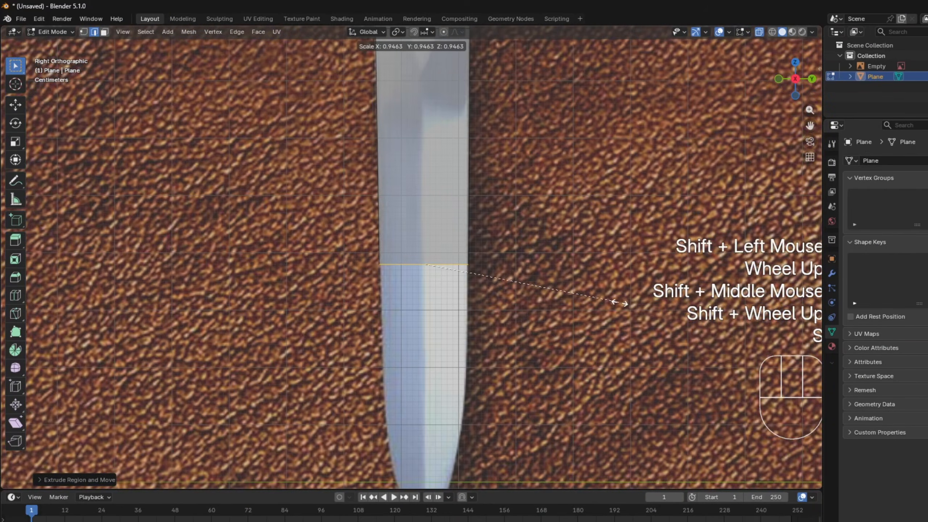
{"action": "left_click", "coordinate": [616, 304]}
- Extrude the lower edge about 0.27 m to where the tip starts curving, then scale and shift it to fit the outline
{"action": "middle_click_drag", "start_coordinate": [541, 334], "coordinate": [544, 230], "text": "shift"}
{"action": "key", "text": "e"}
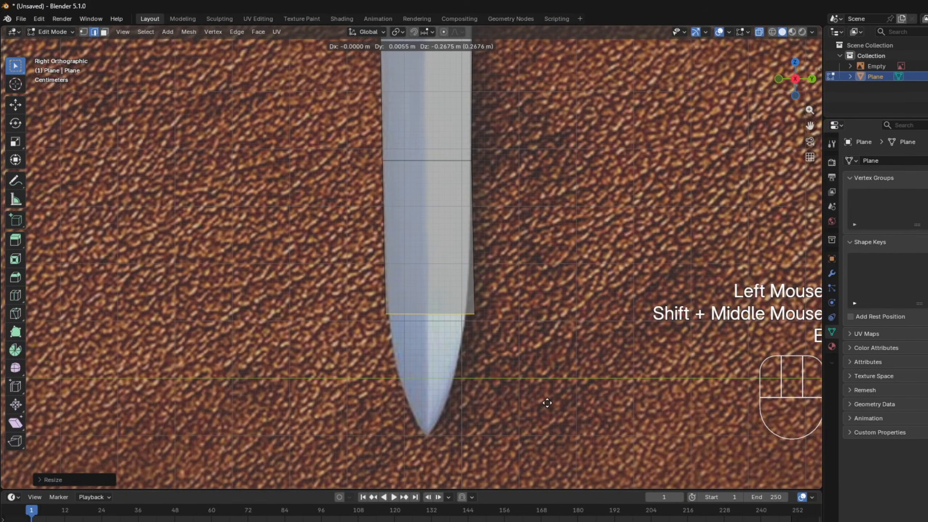
{"action": "left_click", "coordinate": [547, 403]}
{"action": "scroll", "coordinate": [555, 334], "scroll_direction": "up", "scroll_amount": 2}
{"action": "key", "text": "s"}
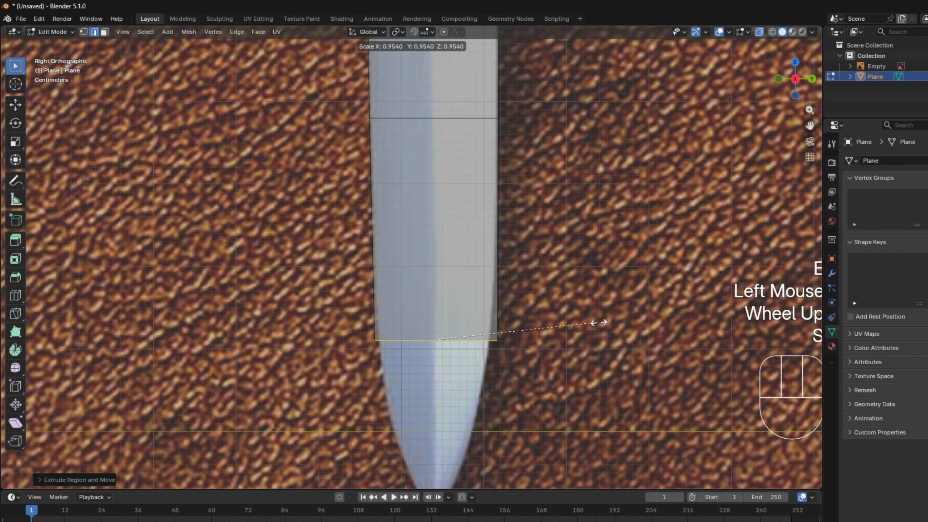
{"action": "left_click", "coordinate": [582, 324]}
{"action": "key", "text": "g"}
{"action": "left_click", "coordinate": [578, 324], "text": "shift"}
- Extrude the lower edge a short distance into the curved tip and scale it down to the reference outline
{"action": "scroll", "coordinate": [513, 340], "scroll_direction": "up", "scroll_amount": 1, "text": "shift"}
{"action": "middle_click_drag", "start_coordinate": [513, 340], "coordinate": [507, 242], "text": "shift"}
{"action": "scroll", "coordinate": [455, 318], "scroll_direction": "up", "scroll_amount": 3}
{"action": "middle_click_drag", "start_coordinate": [496, 279], "coordinate": [489, 208], "text": "shift"}
{"action": "scroll", "coordinate": [489, 208], "scroll_direction": "down", "scroll_amount": 1}
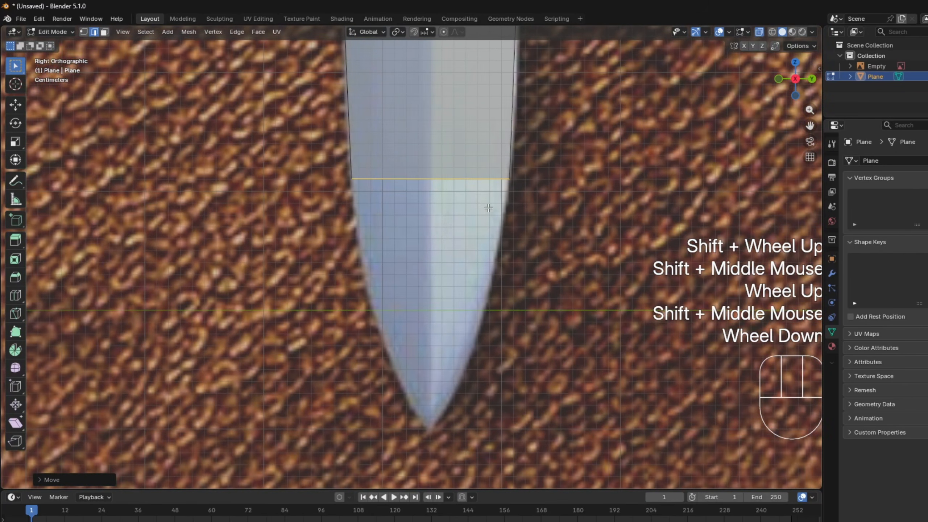
{"action": "scroll", "coordinate": [480, 273], "scroll_direction": "up", "scroll_amount": 1}
{"action": "key", "text": "e"}
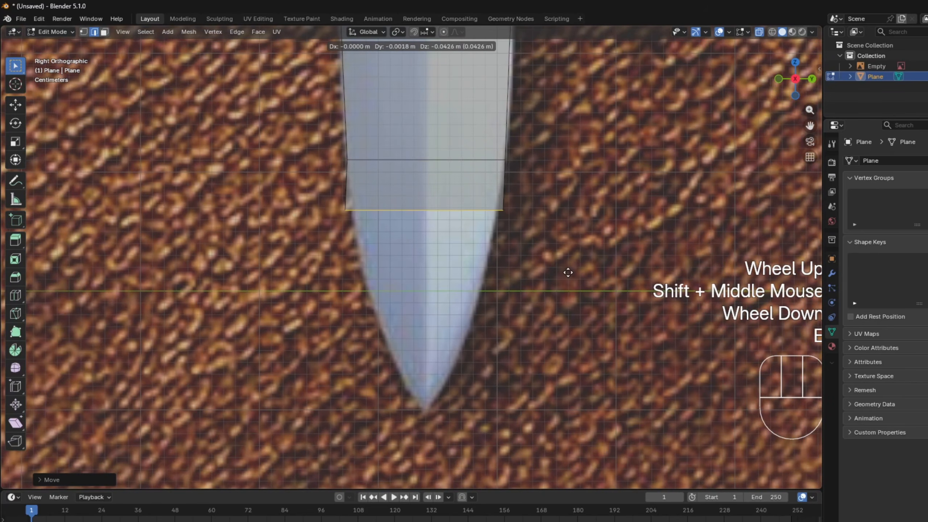
{"action": "left_click", "coordinate": [569, 275]}
{"action": "key", "text": "s"}
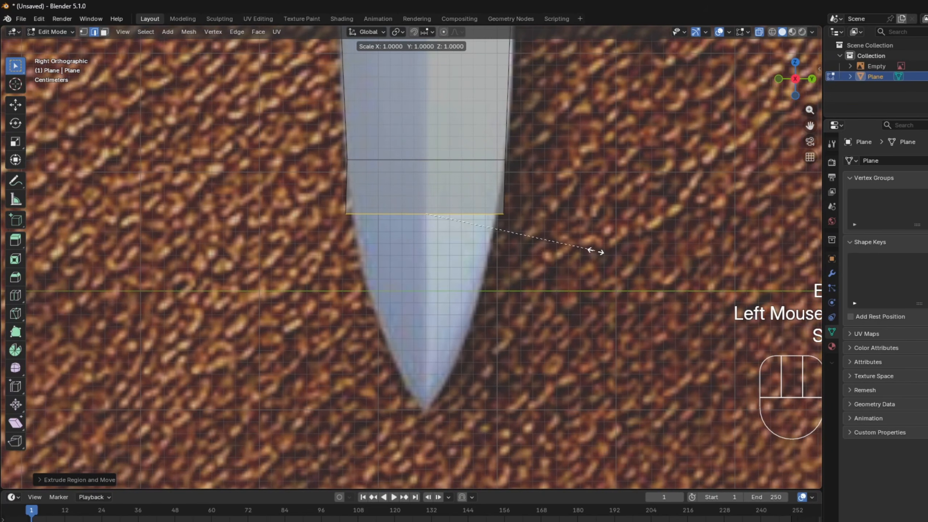
{"action": "left_click", "coordinate": [570, 256]}
- Extrude another short segment toward the blade's point and narrow its edge to follow the curve
{"action": "middle_click_drag", "start_coordinate": [563, 257], "coordinate": [549, 417], "text": "shift"}
{"action": "key", "text": "e"}
{"action": "left_click", "coordinate": [564, 275]}
{"action": "key", "text": "s"}
{"action": "left_click", "coordinate": [564, 263]}
- Extrude the tip's lowest edge to below the green Y axis line and center it on the blade
{"action": "scroll", "coordinate": [564, 263], "scroll_direction": "down", "scroll_amount": 4}
{"action": "scroll", "coordinate": [427, 156], "scroll_direction": "down", "scroll_amount": 6}
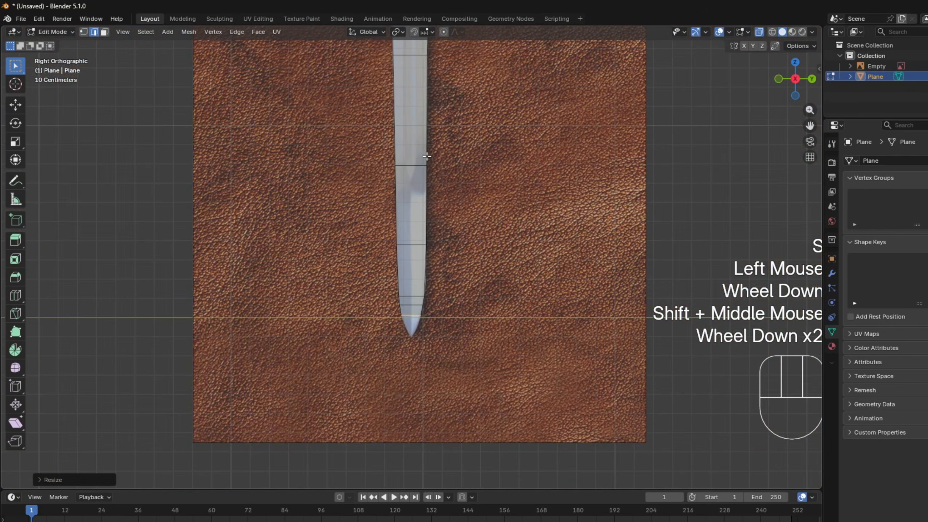
{"action": "scroll", "coordinate": [425, 281], "scroll_direction": "up", "scroll_amount": 2}
{"action": "middle_click_drag", "start_coordinate": [425, 281], "coordinate": [491, 193], "text": "shift"}
{"action": "scroll", "coordinate": [512, 248], "scroll_direction": "up", "scroll_amount": 4}
{"action": "middle_click_drag", "start_coordinate": [548, 271], "coordinate": [534, 238], "text": "shift"}
{"action": "key", "text": "e"}
{"action": "left_click", "coordinate": [528, 334]}
{"action": "key", "text": "g"}
{"action": "left_click", "coordinate": [632, 296], "text": "shift"}
- Scale the new tip edge to about 0.55 and nudge it to line up with the reference outline
{"action": "key", "text": "s"}
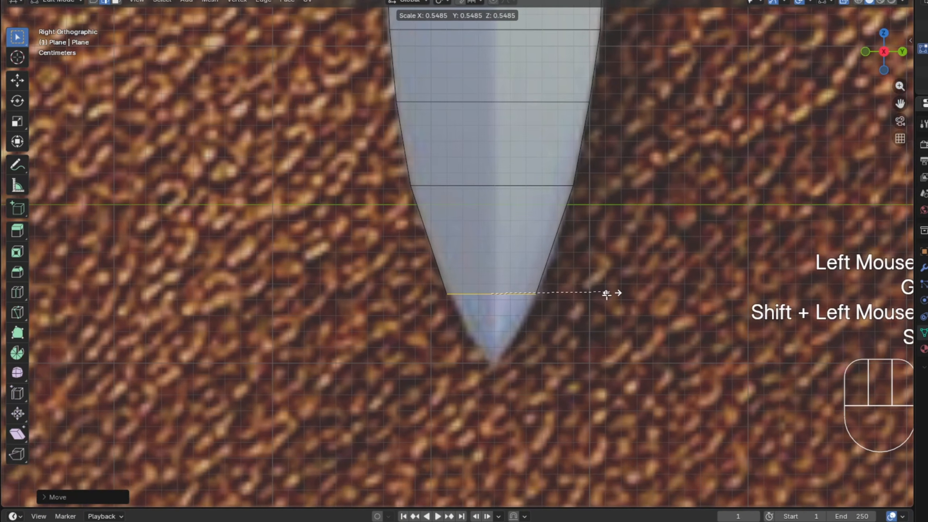
{"action": "left_click", "coordinate": [606, 294]}
{"action": "key", "text": "g"}
{"action": "left_click", "coordinate": [645, 297], "text": "shift"}
- Extrude the lowest edge about 0.042 m to the blade's point and merge its vertices at center
{"action": "scroll", "coordinate": [621, 304], "scroll_direction": "up", "scroll_amount": 1}
{"action": "middle_click_drag", "start_coordinate": [601, 314], "coordinate": [519, 247], "text": "shift"}
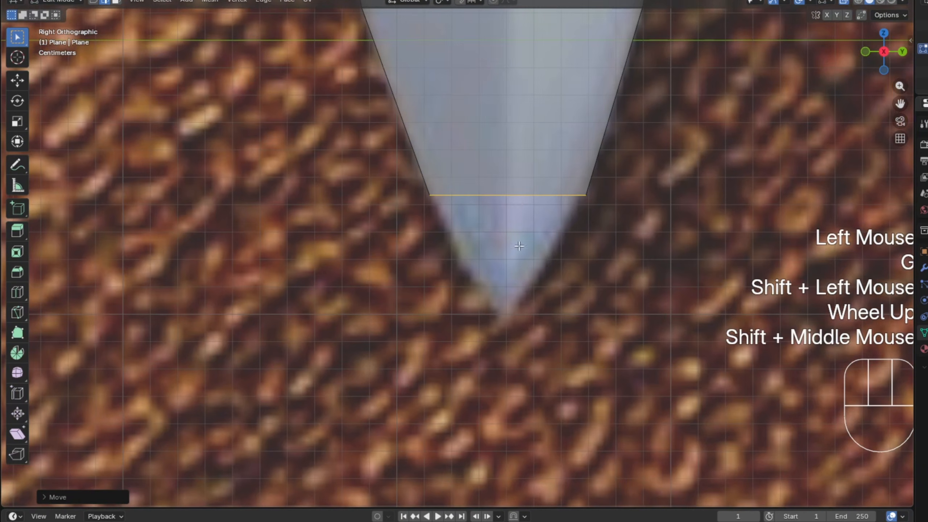
{"action": "key", "text": "e"}
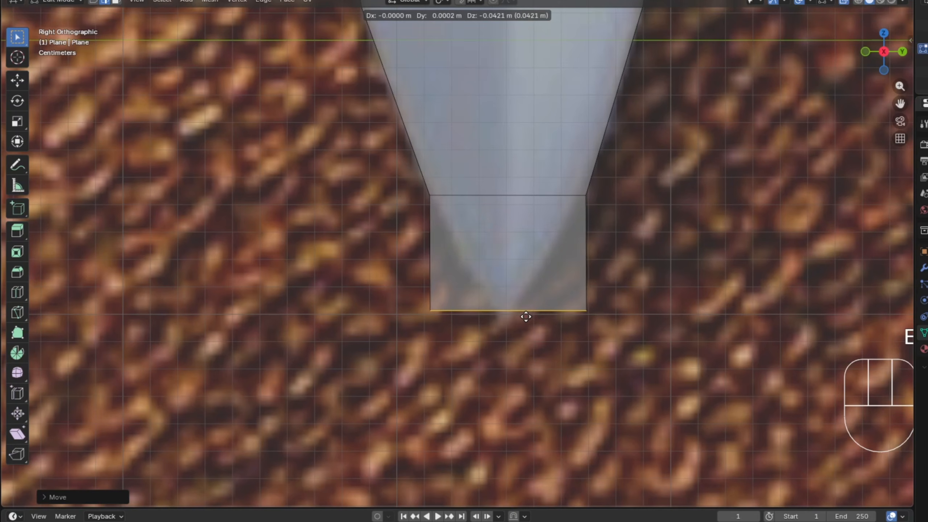
{"action": "left_click", "coordinate": [523, 316]}
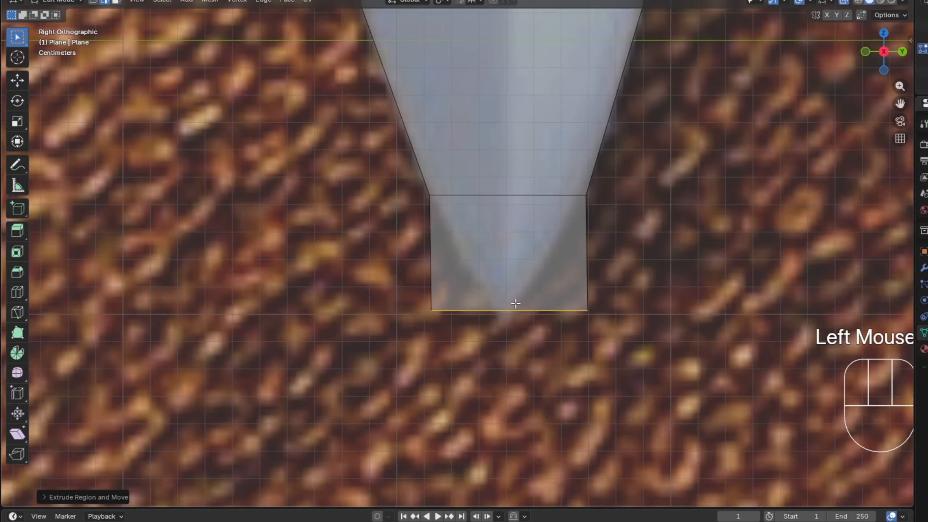
{"action": "key", "text": "m"}
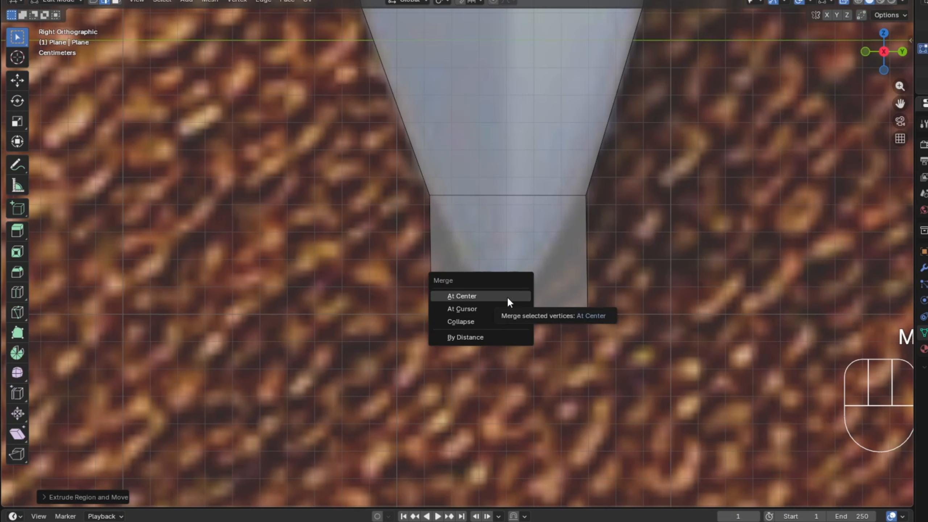
{"action": "left_click", "coordinate": [468, 297]}
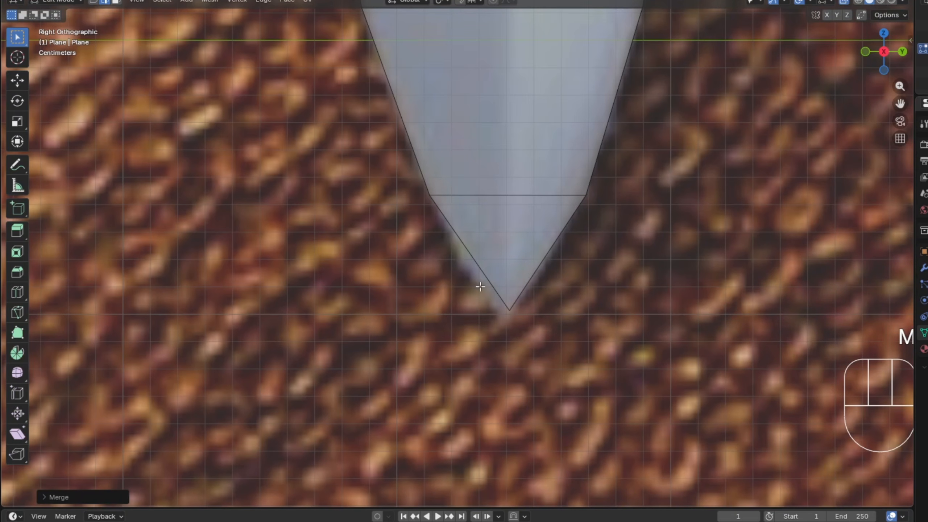
- Select the two vertices just above the blade's point in vertex selection mode
{"action": "left_click", "coordinate": [425, 186]}
{"action": "left_click", "coordinate": [589, 196]}
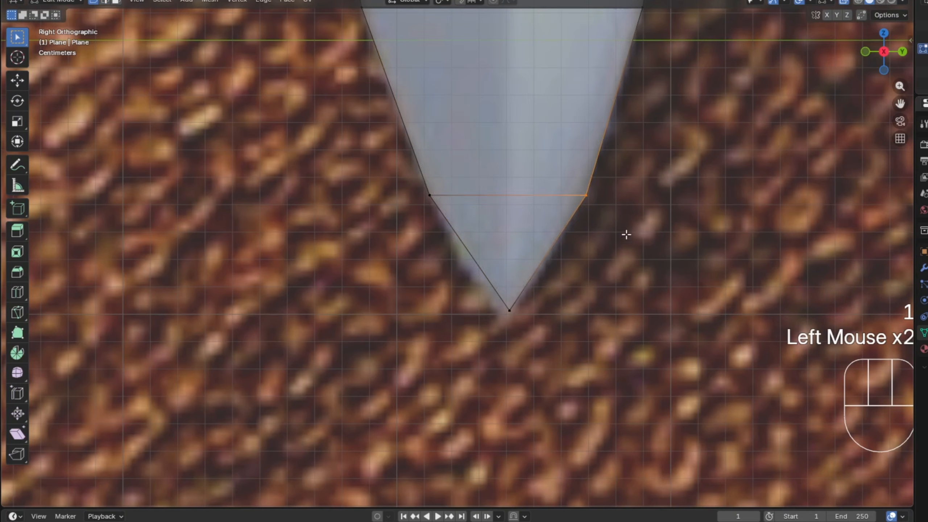
{"action": "left_click", "coordinate": [435, 186]}
{"action": "left_click", "coordinate": [588, 196]}
{"action": "left_click", "coordinate": [420, 173]}
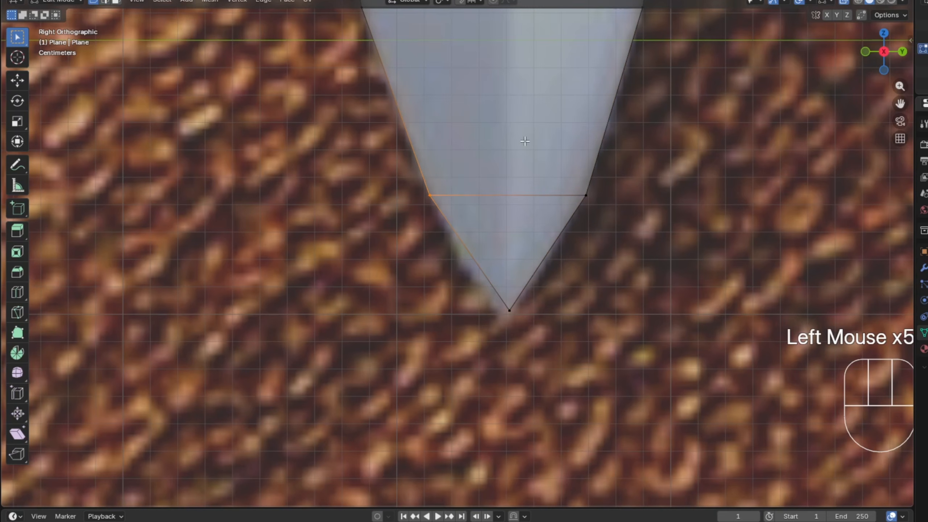
{"action": "left_click_drag", "start_coordinate": [402, 161], "coordinate": [601, 221]}
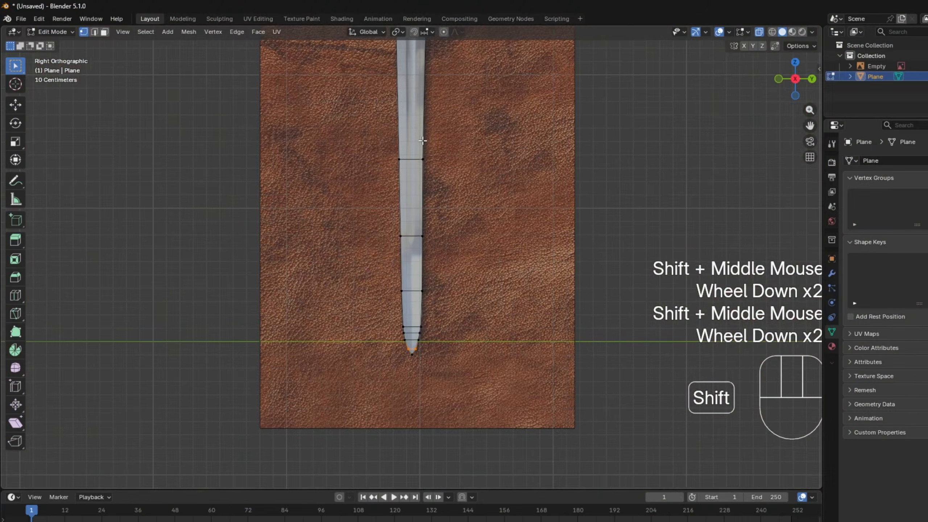
- Add a single lengthwise loop cut down the middle of the blade in the right orthographic view
{"action": "scroll", "coordinate": [456, 211], "scroll_direction": "down", "scroll_amount": 1}
{"action": "mouse_move", "coordinate": [453, 216]}
{"action": "middle_mouse_down", "text": "shift"}
{"action": "mouse_move", "coordinate": [452, 203]}
{"action": "mouse_move", "coordinate": [461, 203]}
{"action": "middle_mouse_up", "text": "shift"}
{"action": "scroll", "coordinate": [458, 285], "scroll_direction": "down", "scroll_amount": 1}
{"action": "middle_click_drag", "start_coordinate": [447, 280], "coordinate": [417, 269]}
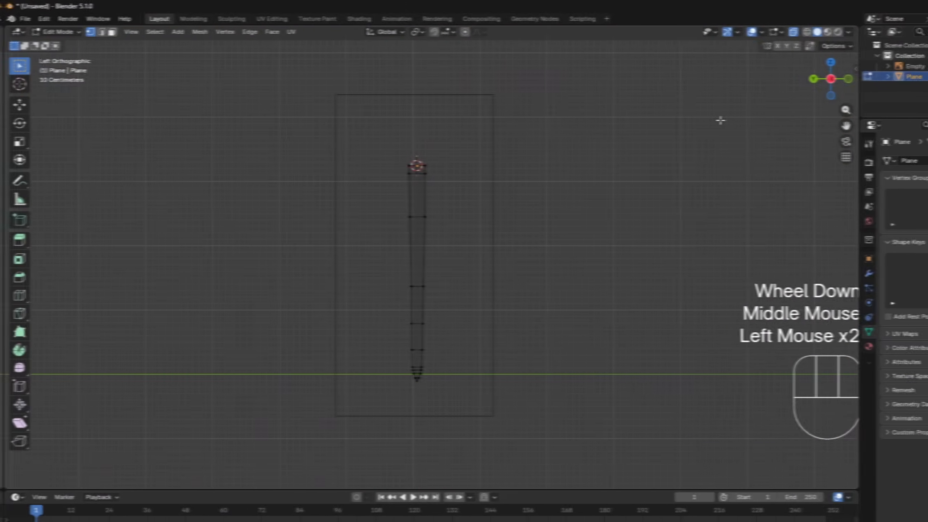
{"action": "left_click", "coordinate": [831, 78]}
{"action": "scroll", "coordinate": [624, 246], "scroll_direction": "up", "scroll_amount": 2}
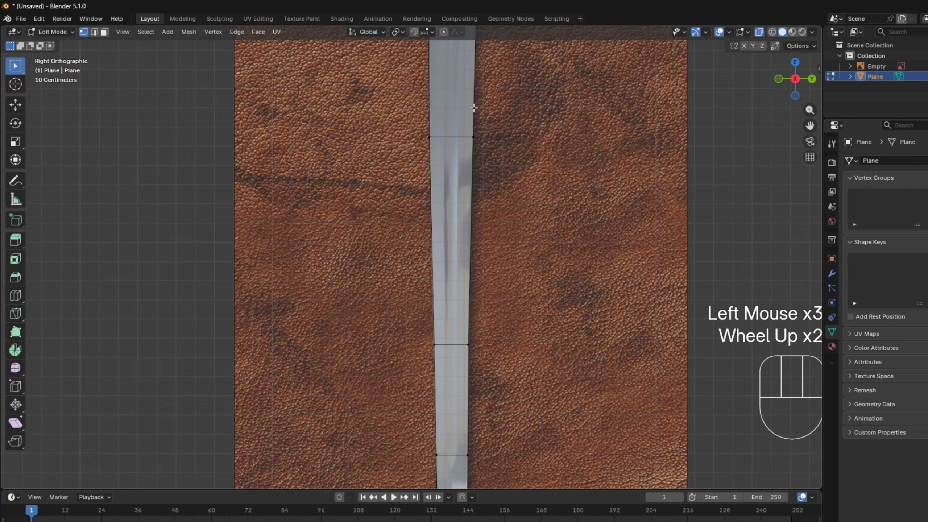
{"action": "middle_click_drag", "start_coordinate": [478, 121], "coordinate": [477, 226], "text": "shift"}
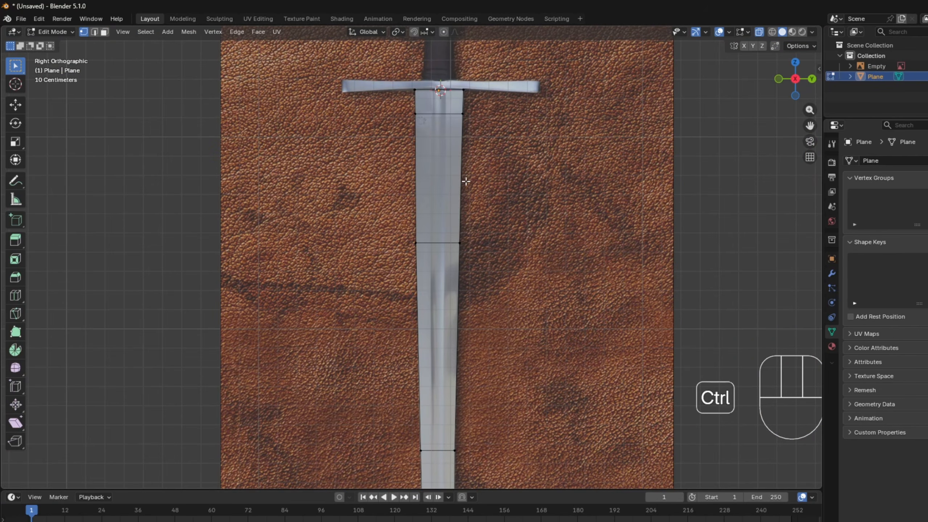
{"action": "key", "text": "ctrl+r"}
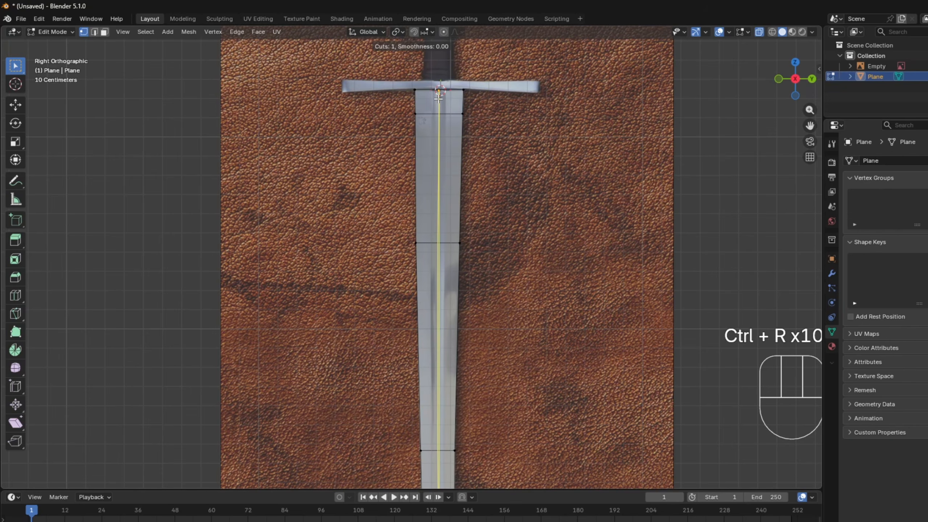
{"action": "left_click", "coordinate": [439, 98]}
- Connect the lowest center vertex of the loop cut to the vertex at the blade's point with an edge
{"action": "middle_click_drag", "start_coordinate": [576, 400], "coordinate": [594, 120], "text": "shift"}
{"action": "middle_click_drag", "start_coordinate": [539, 333], "coordinate": [461, 278], "text": "shift"}
{"action": "scroll", "coordinate": [541, 264], "scroll_direction": "up", "scroll_amount": 2}
{"action": "scroll", "coordinate": [618, 330], "scroll_direction": "up", "scroll_amount": 1}
{"action": "left_click", "coordinate": [412, 240]}
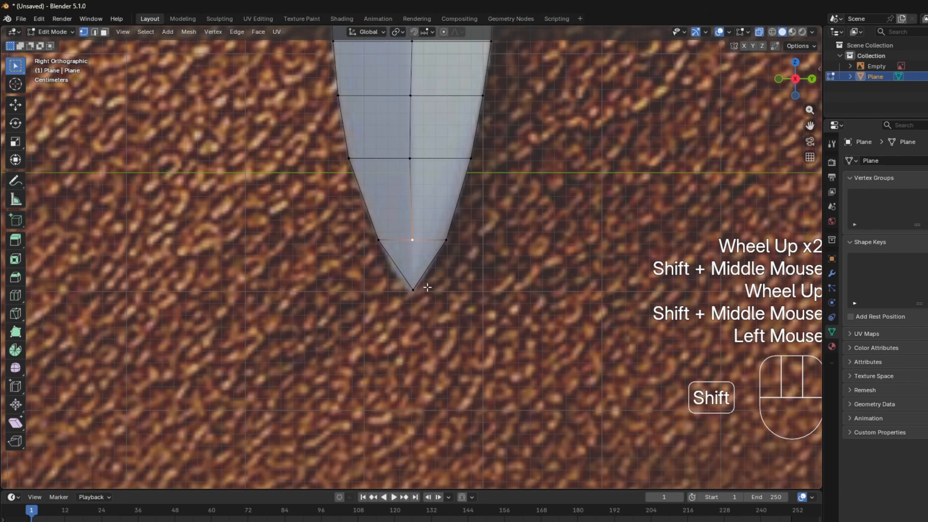
{"action": "left_click", "coordinate": [415, 288], "text": "shift"}
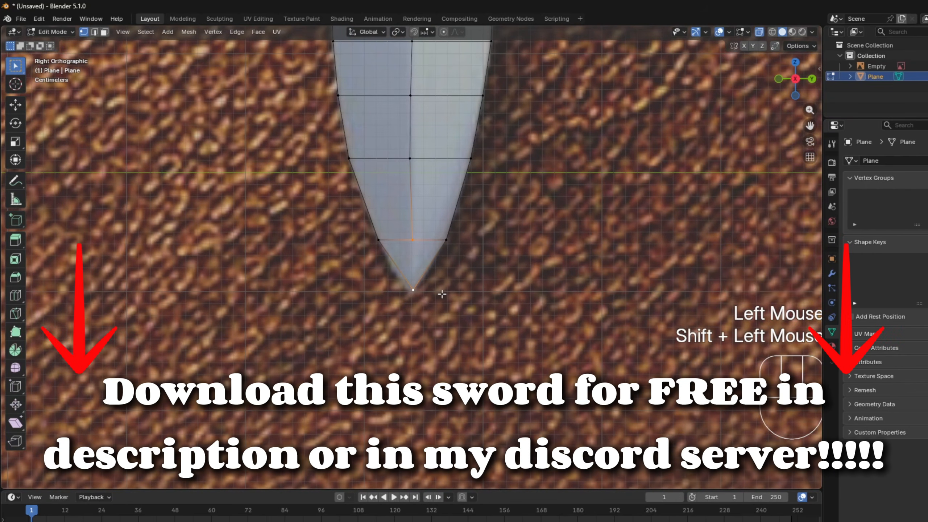
{"action": "key", "text": "j"}
- Select the entire center edge loop running the length of the blade in edge selection mode
{"action": "scroll", "coordinate": [520, 276], "scroll_direction": "down", "scroll_amount": 2}
{"action": "middle_click_drag", "start_coordinate": [521, 276], "coordinate": [387, 402], "text": "shift"}
{"action": "scroll", "coordinate": [386, 198], "scroll_direction": "down", "scroll_amount": 1}
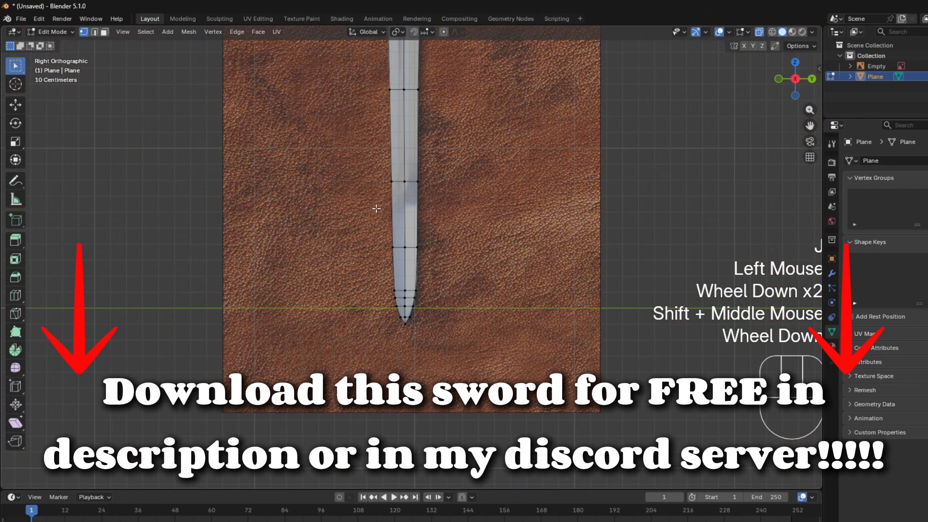
{"action": "left_click", "coordinate": [388, 198], "text": "alt"}
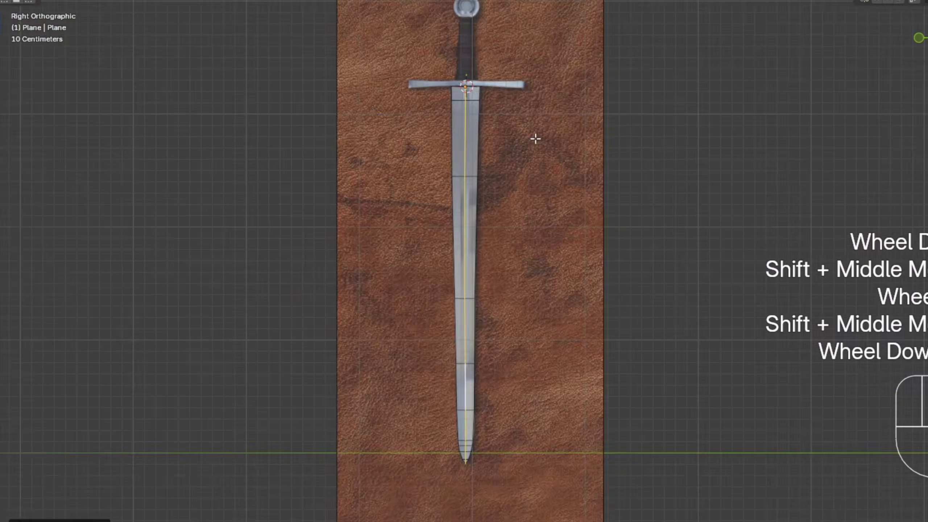
- Examine the flat blade mesh and its center line in perspective from several angles
{"action": "middle_click_drag", "start_coordinate": [461, 161], "coordinate": [559, 137]}
{"action": "middle_click_drag", "start_coordinate": [491, 177], "coordinate": [569, 160]}
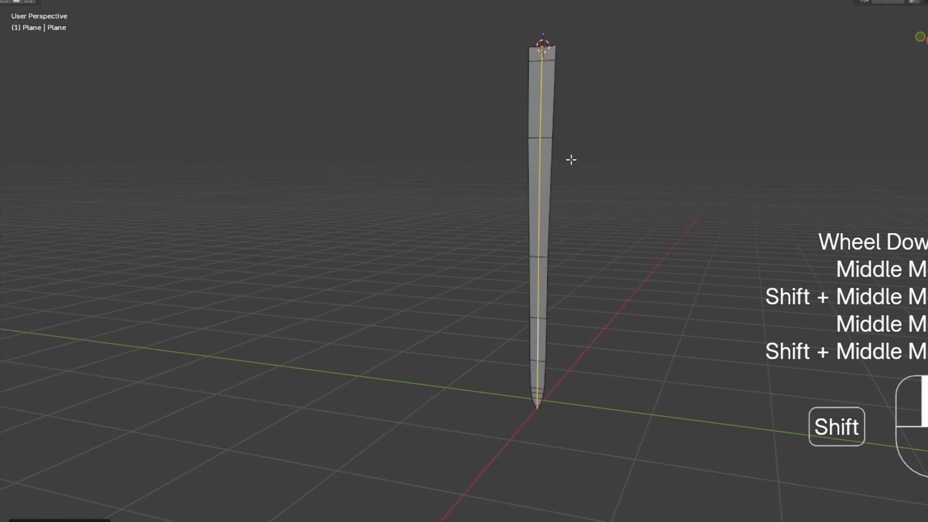
{"action": "scroll", "coordinate": [562, 219], "scroll_direction": "up", "scroll_amount": 3}
{"action": "scroll", "coordinate": [562, 219], "scroll_direction": "down", "scroll_amount": 2}
{"action": "middle_click_drag", "start_coordinate": [562, 219], "coordinate": [574, 203]}
{"action": "left_click", "coordinate": [573, 203]}
{"action": "scroll", "coordinate": [557, 159], "scroll_direction": "up", "scroll_amount": 2}
{"action": "scroll", "coordinate": [557, 160], "scroll_direction": "down", "scroll_amount": 2}
{"action": "middle_click_drag", "start_coordinate": [557, 160], "coordinate": [531, 143]}
{"action": "scroll", "coordinate": [572, 103], "scroll_direction": "up", "scroll_amount": 3}
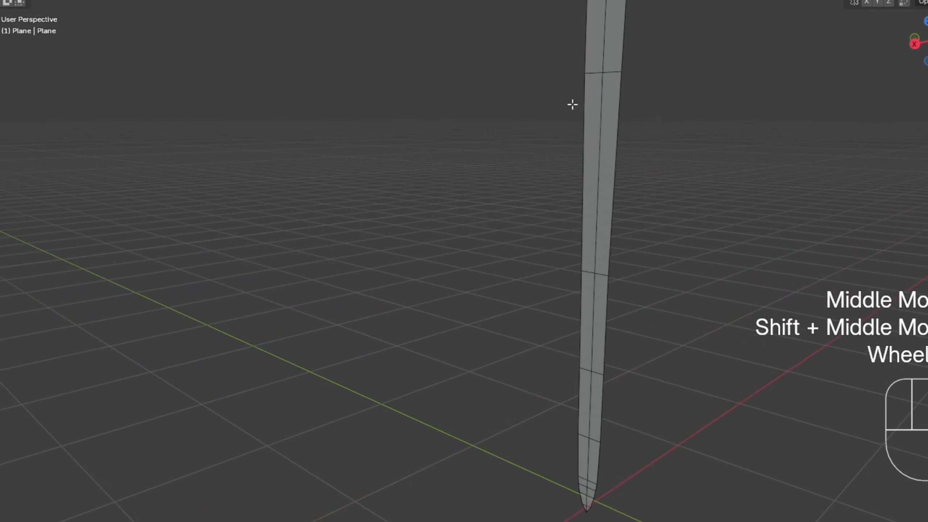
{"action": "middle_click_drag", "start_coordinate": [643, 201], "coordinate": [590, 259], "text": "shift"}
{"action": "scroll", "coordinate": [590, 260], "scroll_direction": "down", "scroll_amount": 1}
{"action": "scroll", "coordinate": [625, 254], "scroll_direction": "up", "scroll_amount": 1}
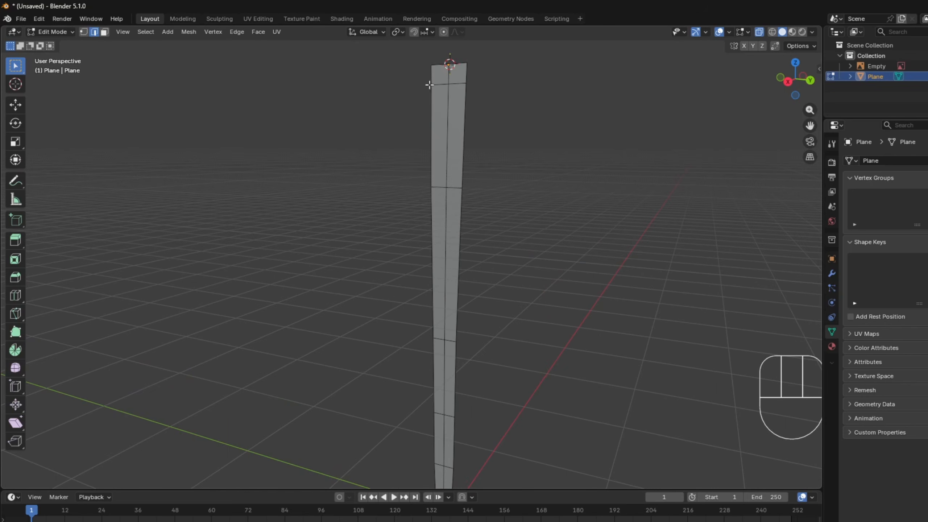
- Select the blade's lengthwise center edge loop and move it along the global X axis to form a raised ridge
{"action": "left_click", "coordinate": [465, 118], "text": "alt"}
{"action": "scroll", "coordinate": [469, 278], "scroll_direction": "up", "scroll_amount": 1, "text": "shift"}
{"action": "middle_click_drag", "start_coordinate": [456, 337], "coordinate": [388, 228], "text": "shift"}
{"action": "scroll", "coordinate": [452, 230], "scroll_direction": "down", "scroll_amount": 3}
{"action": "middle_click_drag", "start_coordinate": [373, 227], "coordinate": [460, 309], "text": "shift"}
{"action": "scroll", "coordinate": [460, 309], "scroll_direction": "up", "scroll_amount": 3}
{"action": "middle_click_drag", "start_coordinate": [520, 321], "coordinate": [468, 288], "text": "shift"}
{"action": "scroll", "coordinate": [463, 285], "scroll_direction": "down", "scroll_amount": 1}
{"action": "key", "text": "g"}
{"action": "key", "text": "x"}
{"action": "key", "text": "z"}
{"action": "key", "text": "x"}
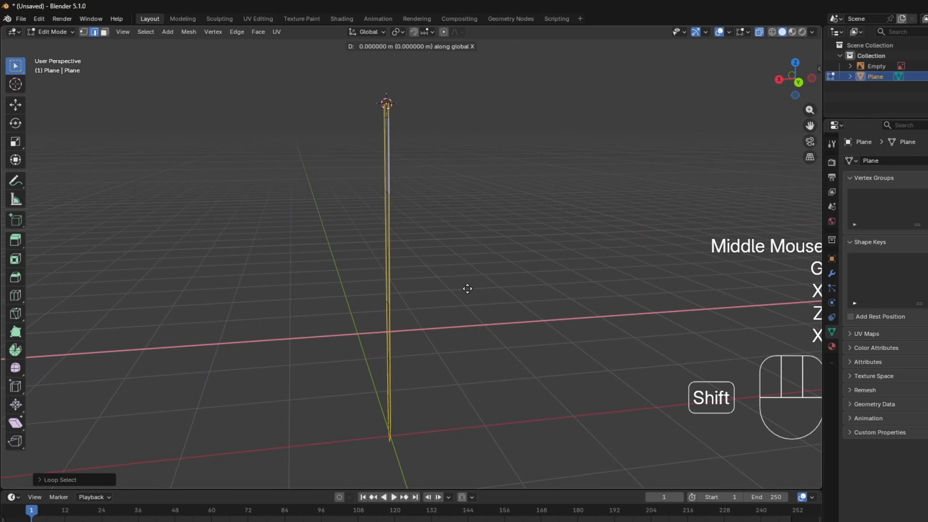
{"action": "left_click", "coordinate": [493, 288], "text": "shift"}
{"action": "middle_click_drag", "start_coordinate": [493, 288], "coordinate": [530, 278]}
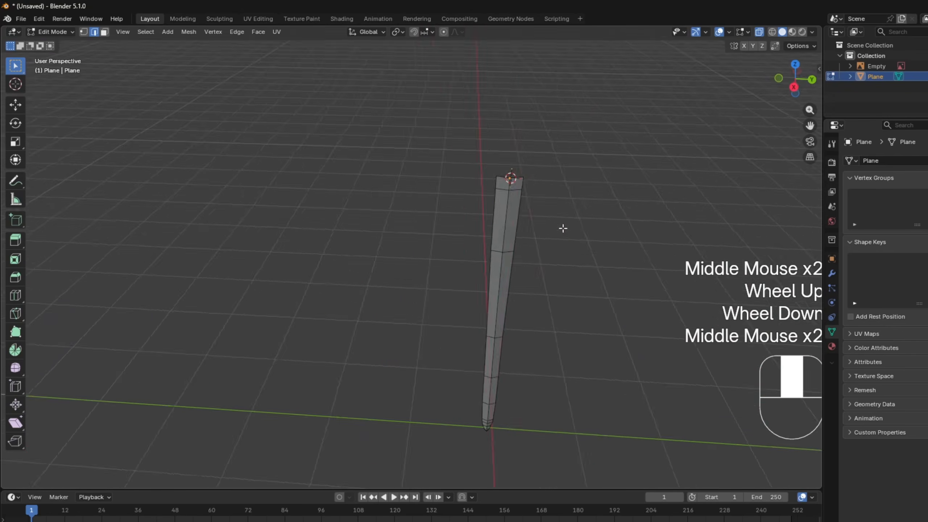
- Return to Object Mode and add a Mirror modifier to the blade
{"action": "scroll", "coordinate": [563, 228], "scroll_direction": "up", "scroll_amount": 1}
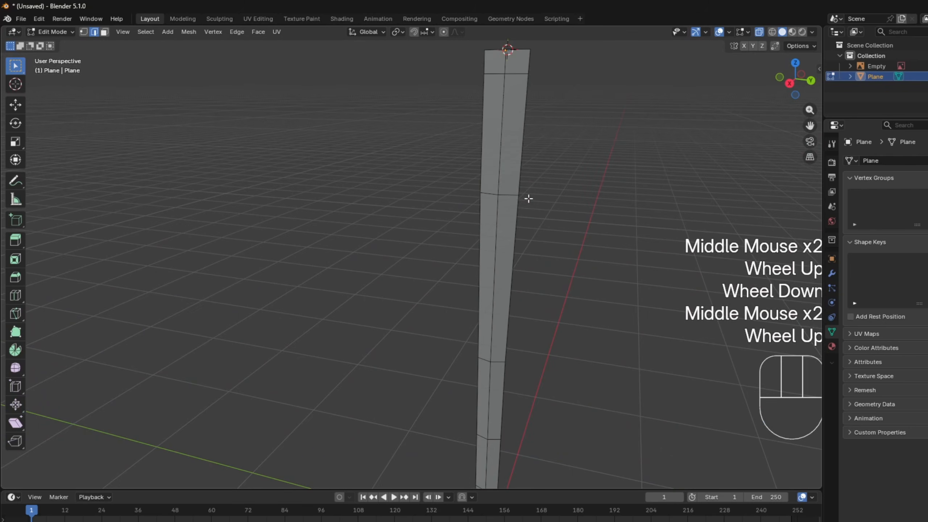
{"action": "scroll", "coordinate": [505, 311], "scroll_direction": "down", "scroll_amount": 1}
{"action": "middle_click_drag", "start_coordinate": [505, 310], "coordinate": [458, 250]}
{"action": "scroll", "coordinate": [459, 250], "scroll_direction": "up", "scroll_amount": 1, "text": "shift"}
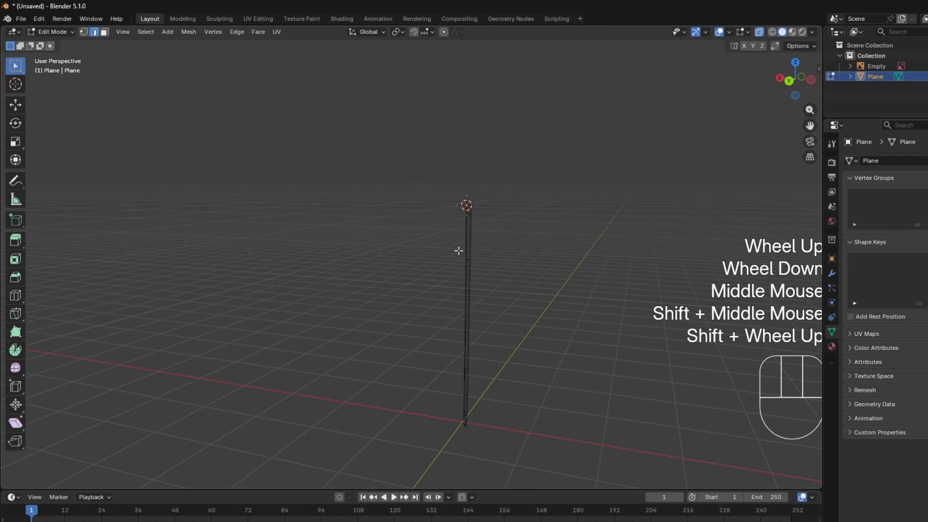
{"action": "scroll", "coordinate": [481, 304], "scroll_direction": "up", "scroll_amount": 2}
{"action": "middle_click_drag", "start_coordinate": [526, 301], "coordinate": [784, 248]}
{"action": "key", "text": "Tab"}
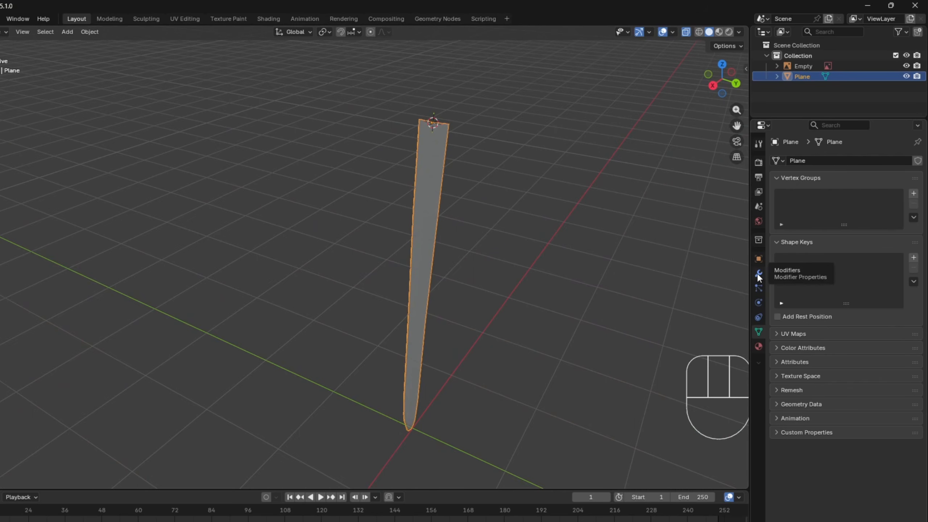
{"action": "left_click", "coordinate": [758, 275]}
{"action": "left_click", "coordinate": [814, 162]}
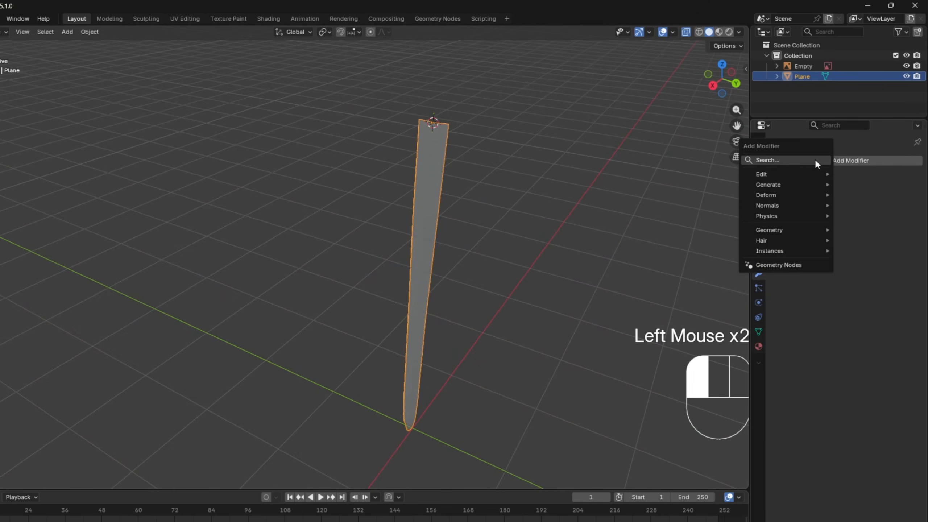
{"action": "left_click", "coordinate": [806, 160]}
{"action": "type", "text": "mirro"}
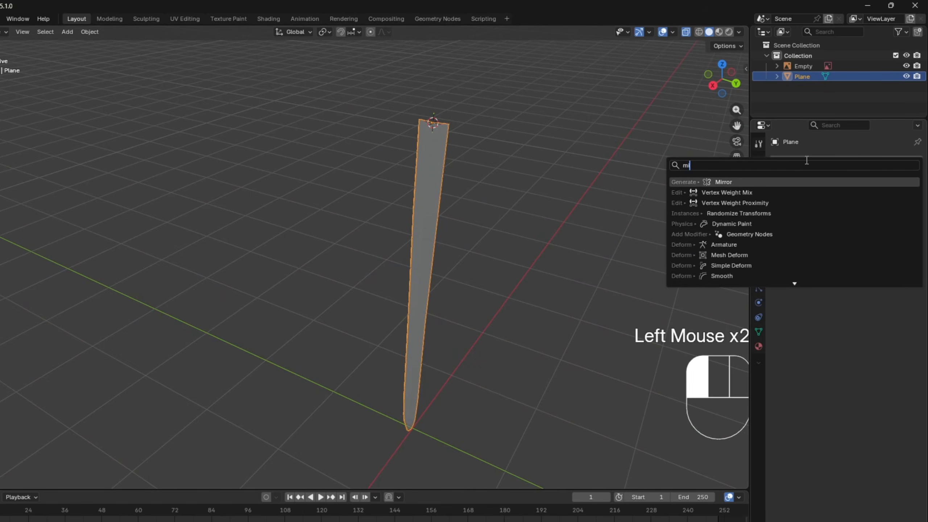
{"action": "key", "text": "Return"}
- Turn off X-ray display and set the Mirror modifier's axis to Z only, with X disabled
{"action": "middle_click_drag", "start_coordinate": [329, 205], "coordinate": [311, 201]}
{"action": "scroll", "coordinate": [311, 201], "scroll_direction": "down", "scroll_amount": 2}
{"action": "middle_click_drag", "start_coordinate": [311, 201], "coordinate": [303, 200]}
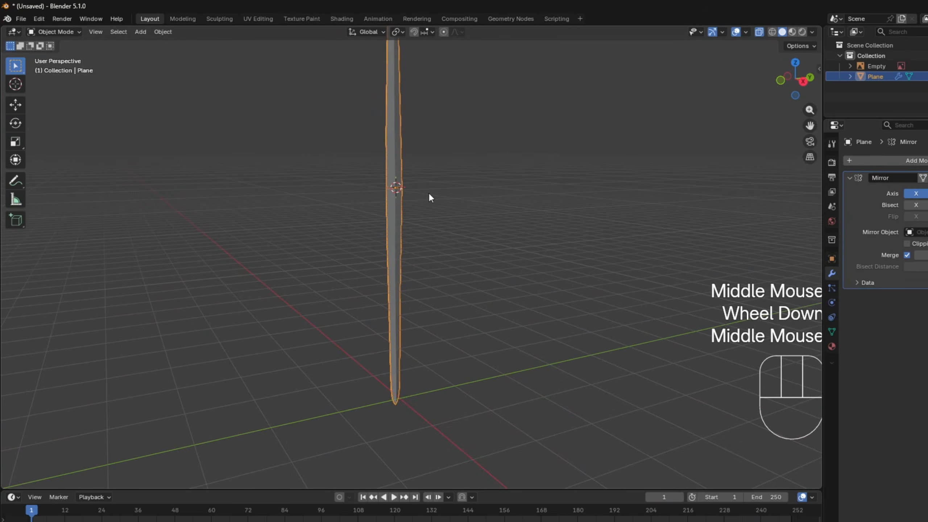
{"action": "key", "text": "alt+z"}
{"action": "scroll", "coordinate": [362, 158], "scroll_direction": "up", "scroll_amount": 1}
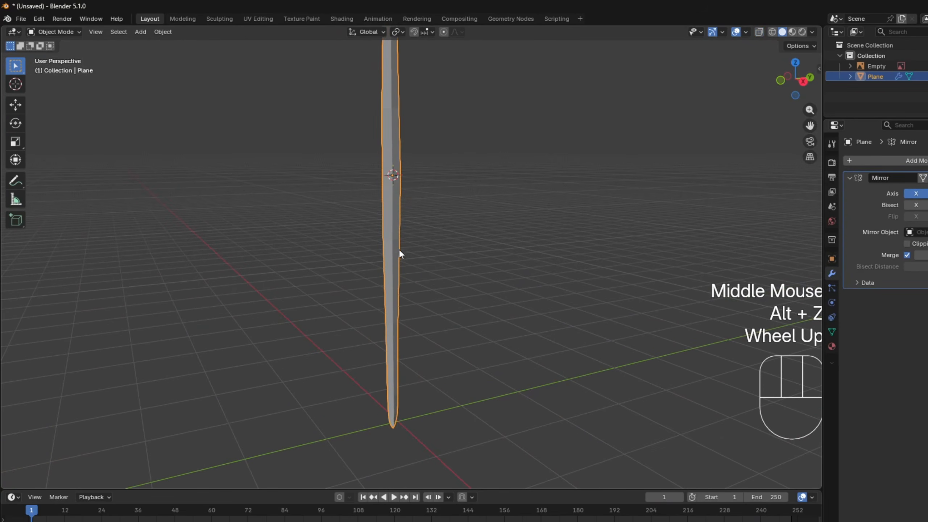
{"action": "middle_click_drag", "start_coordinate": [383, 213], "coordinate": [339, 238]}
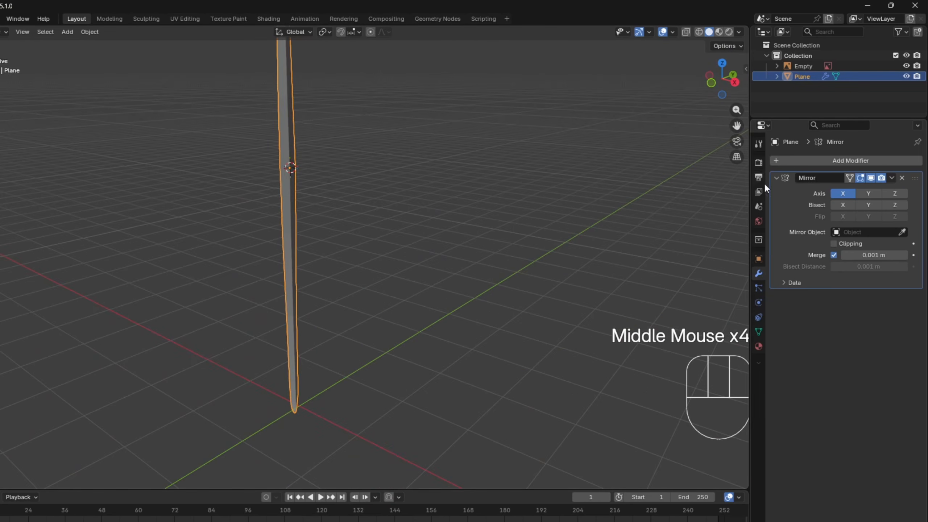
{"action": "left_click", "coordinate": [894, 194]}
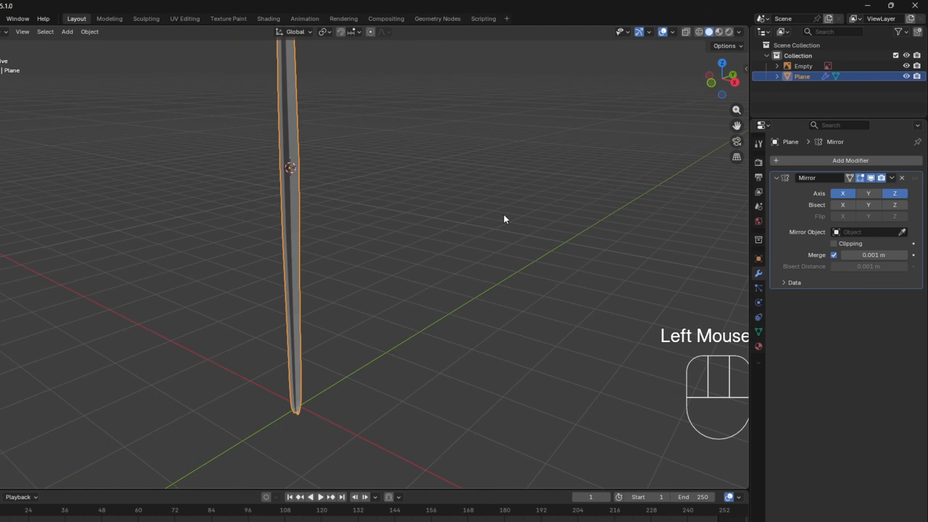
{"action": "left_click", "coordinate": [851, 192]}
- Select the entire blade mesh in Edit Mode and move it about 0.08 m along the global X axis
{"action": "scroll", "coordinate": [421, 203], "scroll_direction": "up", "scroll_amount": 2}
{"action": "middle_click_drag", "start_coordinate": [473, 199], "coordinate": [552, 145]}
{"action": "scroll", "coordinate": [335, 154], "scroll_direction": "down", "scroll_amount": 1}
{"action": "scroll", "coordinate": [528, 164], "scroll_direction": "up", "scroll_amount": 2}
{"action": "middle_click_drag", "start_coordinate": [423, 160], "coordinate": [328, 191]}
{"action": "scroll", "coordinate": [336, 186], "scroll_direction": "down", "scroll_amount": 1}
{"action": "scroll", "coordinate": [327, 209], "scroll_direction": "up", "scroll_amount": 1}
{"action": "scroll", "coordinate": [326, 187], "scroll_direction": "down", "scroll_amount": 1}
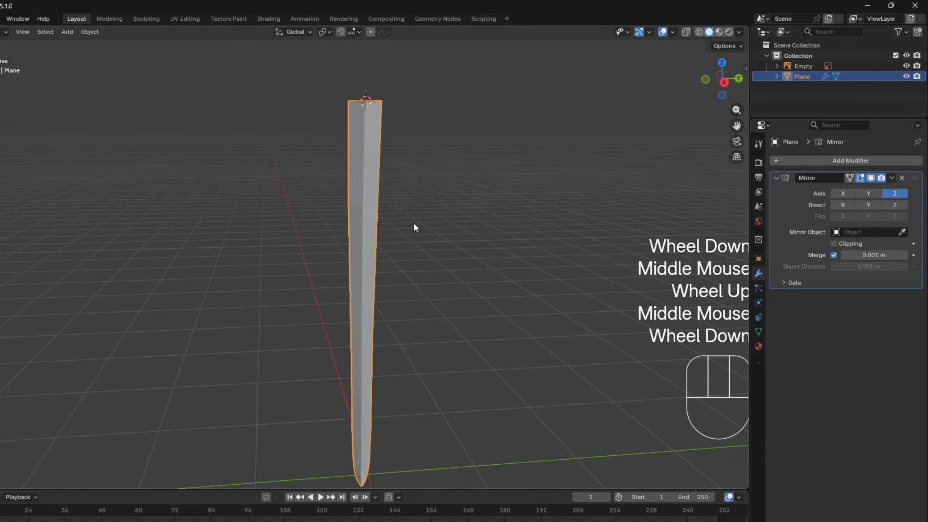
{"action": "key", "text": "Tab"}
{"action": "middle_click_drag", "start_coordinate": [414, 222], "coordinate": [403, 193]}
{"action": "key", "text": "a"}
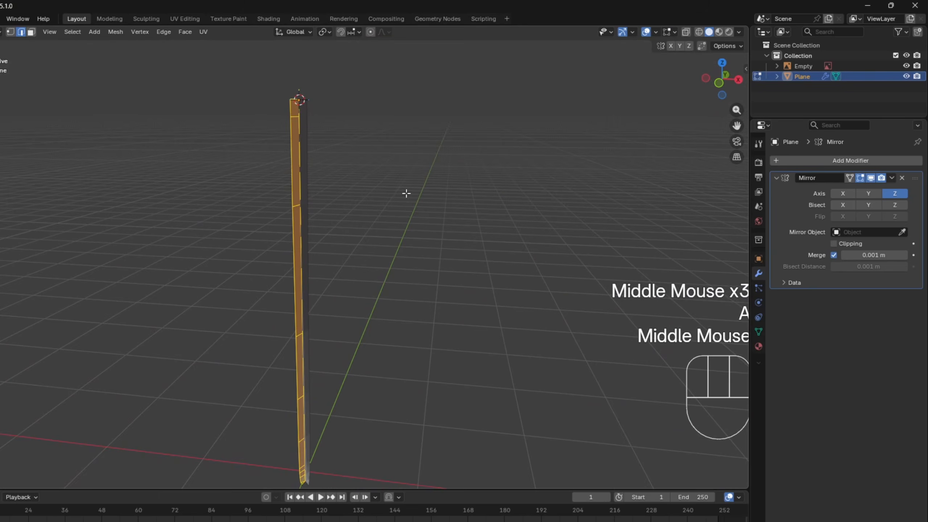
{"action": "key", "text": "g"}
{"action": "key", "text": "x"}
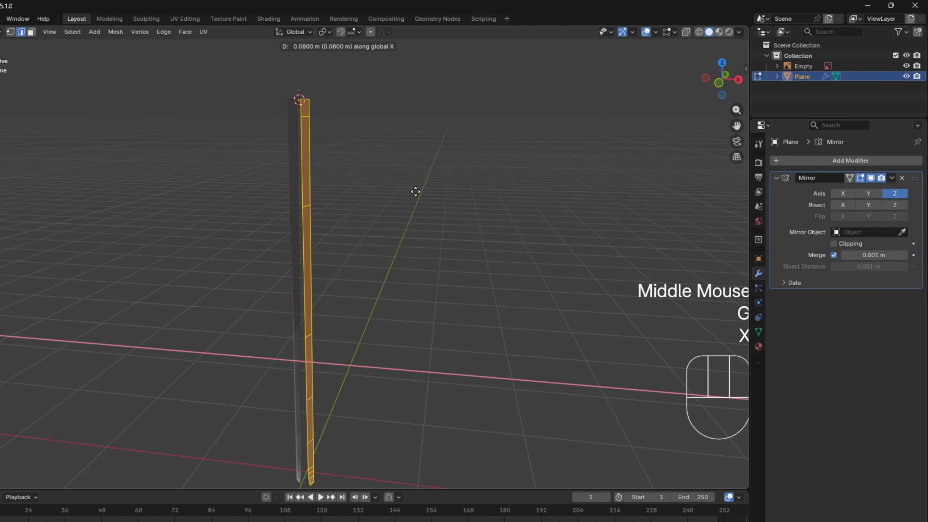
{"action": "left_click", "coordinate": [415, 192]}
- Leave Edit Mode and enable Clipping in the blade's Mirror modifier
{"action": "mouse_move", "coordinate": [415, 192]}
{"action": "middle_mouse_down"}
{"action": "mouse_move", "coordinate": [435, 188]}
{"action": "mouse_move", "coordinate": [357, 164]}
{"action": "mouse_move", "coordinate": [422, 175]}
{"action": "middle_mouse_up"}
{"action": "scroll", "coordinate": [435, 188], "scroll_direction": "up", "scroll_amount": 1}
{"action": "scroll", "coordinate": [356, 164], "scroll_direction": "down", "scroll_amount": 1}
{"action": "left_click", "coordinate": [422, 175]}
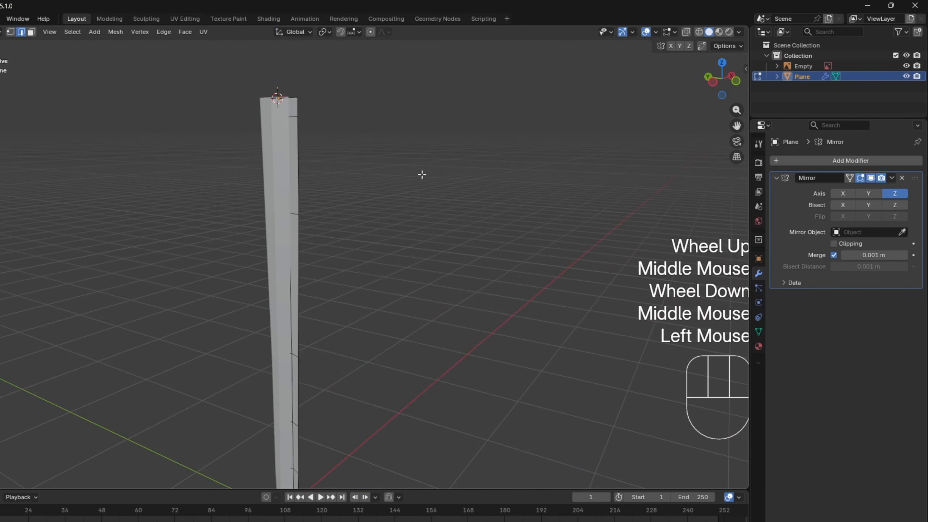
{"action": "middle_click_drag", "start_coordinate": [422, 175], "coordinate": [435, 172]}
{"action": "key", "text": "Tab"}
{"action": "middle_click_drag", "start_coordinate": [425, 152], "coordinate": [532, 181]}
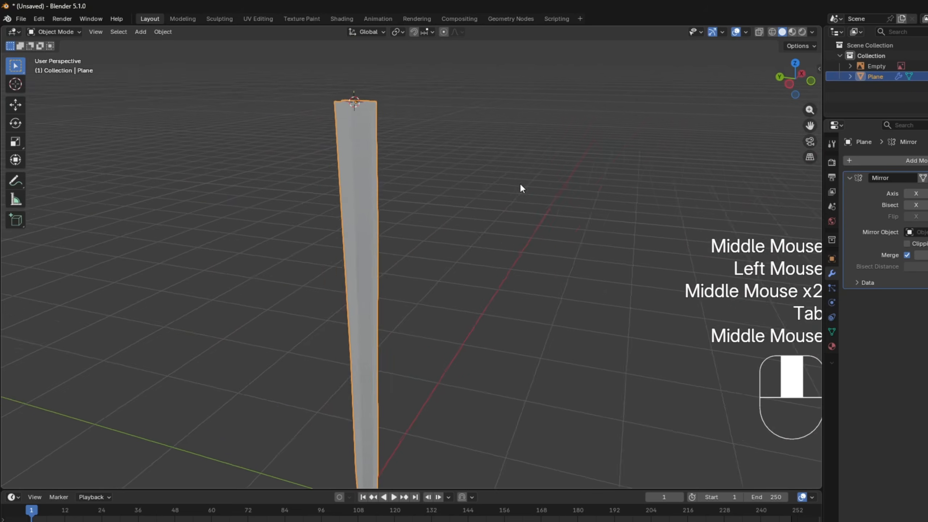
{"action": "middle_click_drag", "start_coordinate": [490, 174], "coordinate": [786, 157]}
{"action": "scroll", "coordinate": [501, 173], "scroll_direction": "down", "scroll_amount": 3}
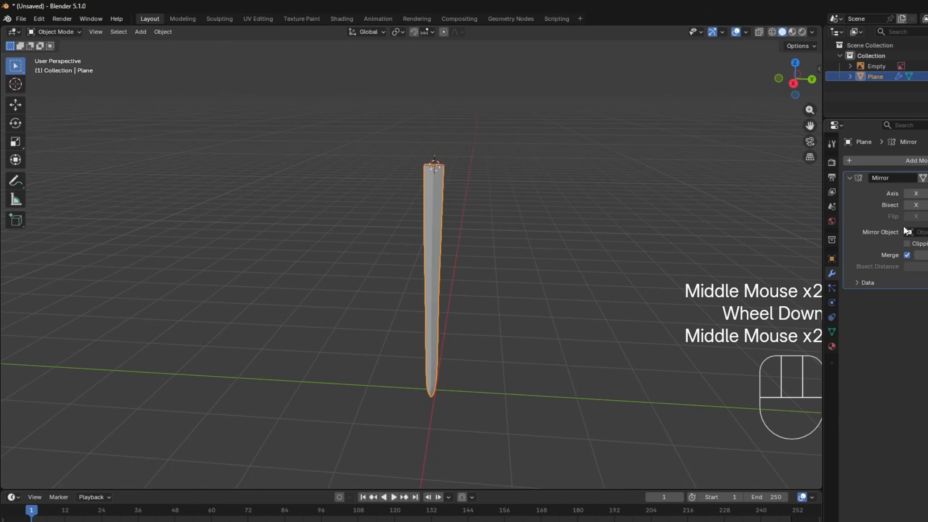
{"action": "left_click", "coordinate": [907, 244]}
- Select the entire blade mesh in Edit Mode
{"action": "middle_click_drag", "start_coordinate": [621, 220], "coordinate": [575, 243]}
{"action": "key", "text": "Tab"}
{"action": "scroll", "coordinate": [467, 205], "scroll_direction": "up", "scroll_amount": 1}
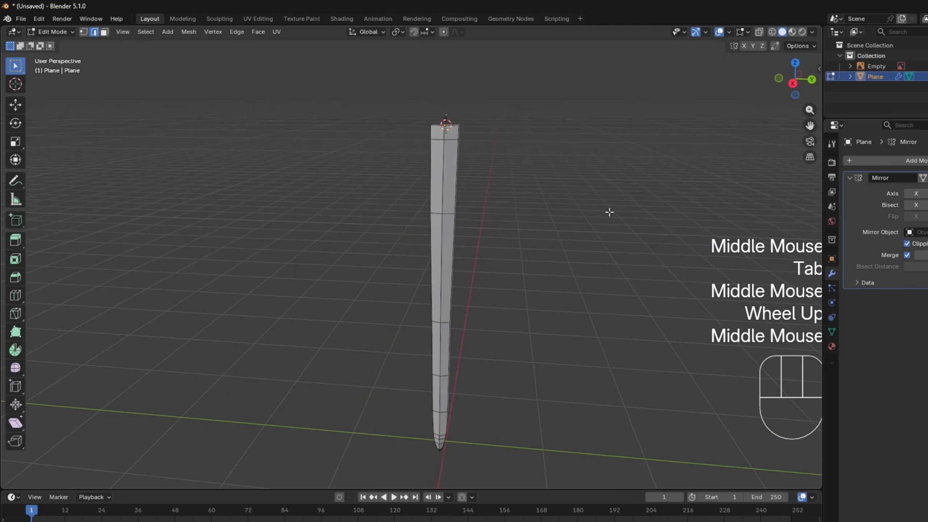
{"action": "key", "text": "a"}
{"action": "key", "text": "s"}
{"action": "key", "text": "x"}
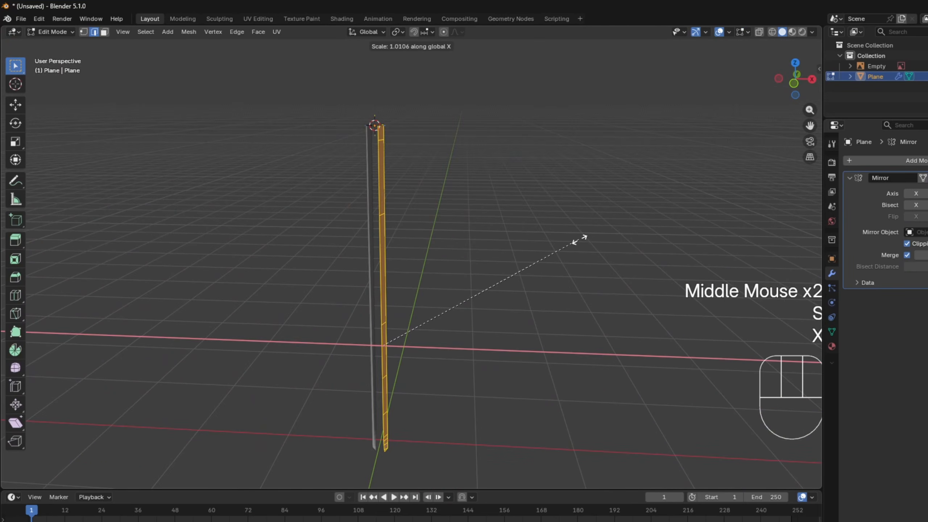
{"action": "key", "text": "Escape"}
- Move the selected blade mesh in the negative X direction toward its mirrored half, then return to Object Mode with nothing selected
{"action": "key", "text": "g"}
{"action": "key", "text": "x"}
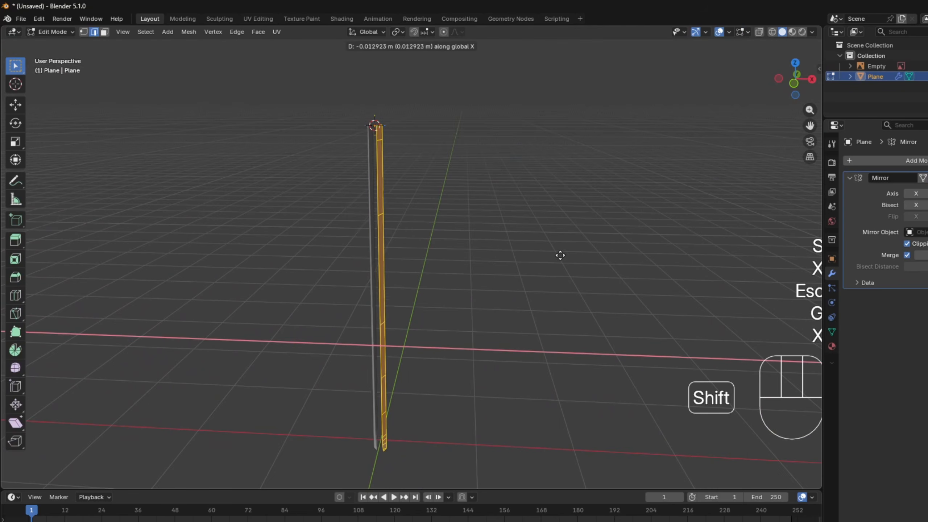
{"action": "left_click", "coordinate": [525, 258], "text": "shift"}
{"action": "scroll", "coordinate": [510, 251], "scroll_direction": "up", "scroll_amount": 5}
{"action": "middle_click_drag", "start_coordinate": [510, 251], "coordinate": [384, 166]}
{"action": "left_click", "coordinate": [438, 167]}
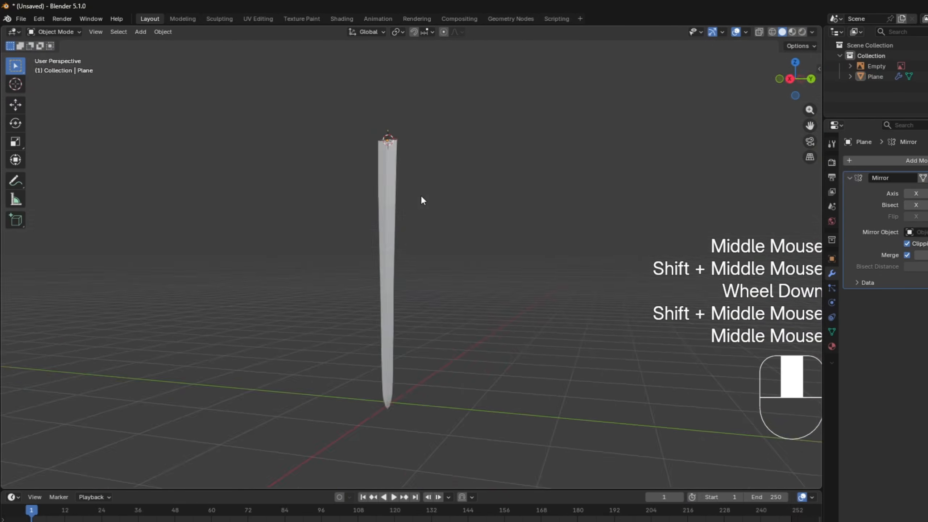
{"action": "middle_click_drag", "start_coordinate": [421, 196], "coordinate": [454, 200]}
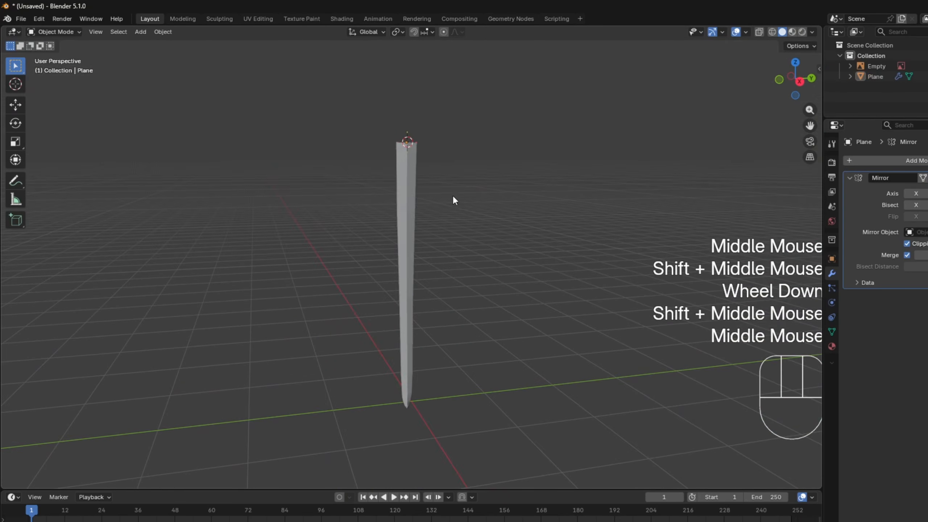
- Place the 3D cursor at the center of the reference crossguard in the right orthographic view
{"action": "left_click", "coordinate": [799, 81]}
{"action": "scroll", "coordinate": [476, 140], "scroll_direction": "up", "scroll_amount": 2}
{"action": "middle_click_drag", "start_coordinate": [536, 119], "coordinate": [475, 255], "text": "shift"}
{"action": "middle_click_drag", "start_coordinate": [432, 198], "coordinate": [433, 183], "text": "shift"}
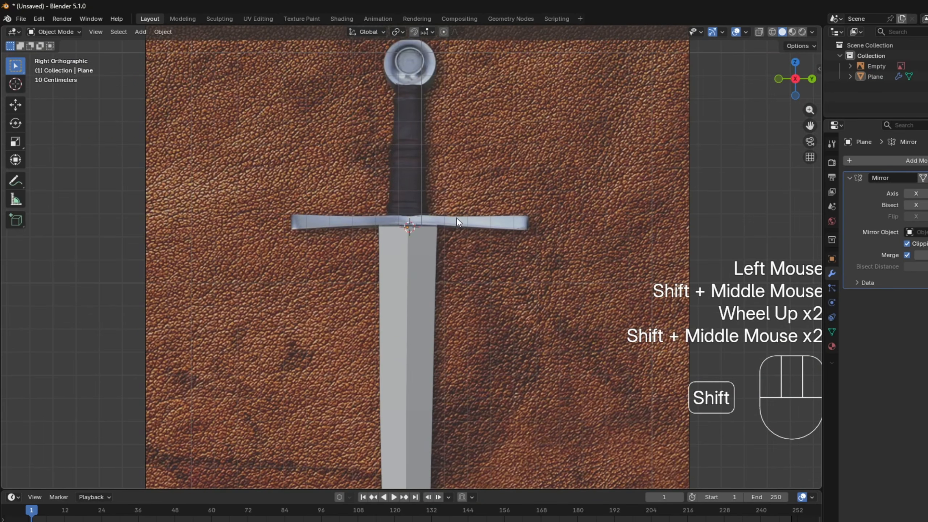
{"action": "scroll", "coordinate": [446, 154], "scroll_direction": "up", "scroll_amount": 2}
{"action": "middle_click_drag", "start_coordinate": [459, 121], "coordinate": [508, 246], "text": "shift"}
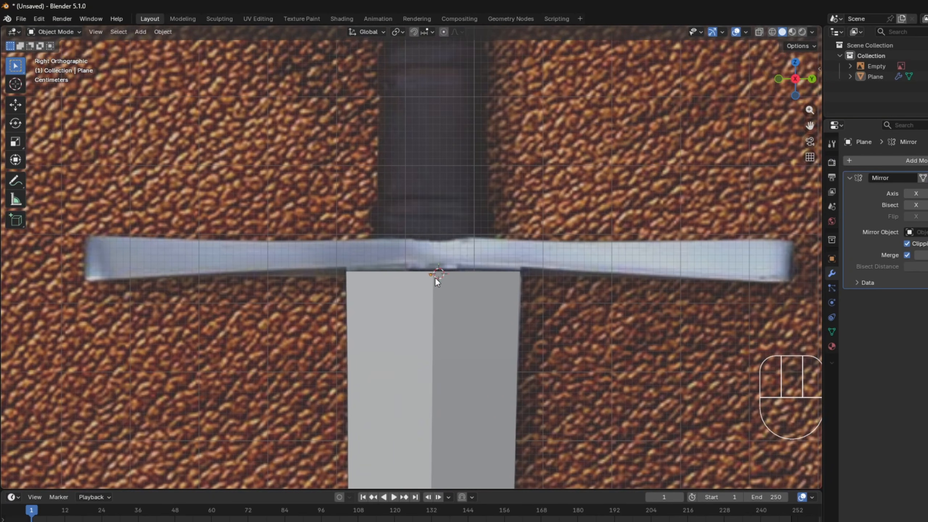
{"action": "right_click", "coordinate": [437, 254], "text": "shift"}
{"action": "scroll", "coordinate": [441, 203], "scroll_direction": "up", "scroll_amount": 1}
{"action": "middle_click_drag", "start_coordinate": [443, 204], "coordinate": [447, 192], "text": "shift"}
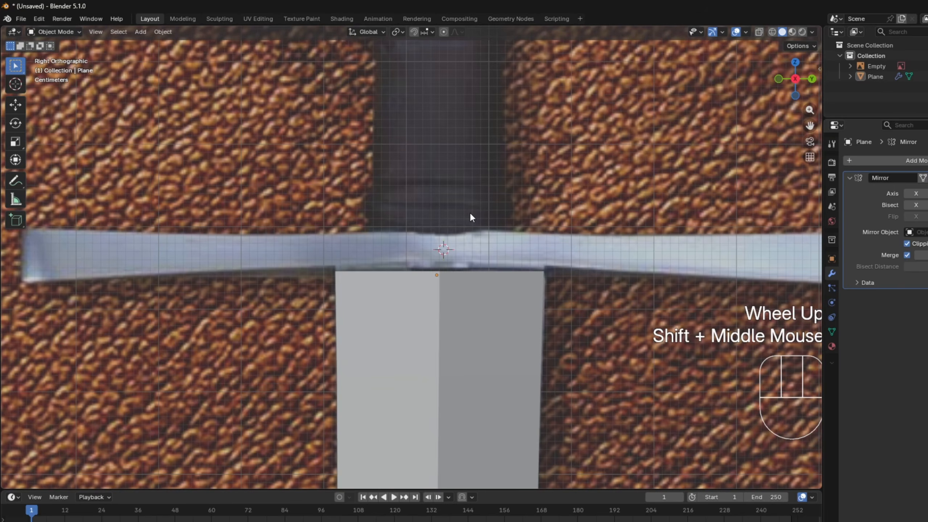
- Add a plane at the 3D cursor and scale it down to the width of the reference crossguard
{"action": "key", "text": "shift+a"}
{"action": "mouse_move", "coordinate": [457, 211]}
{"action": "left_click", "coordinate": [497, 212]}
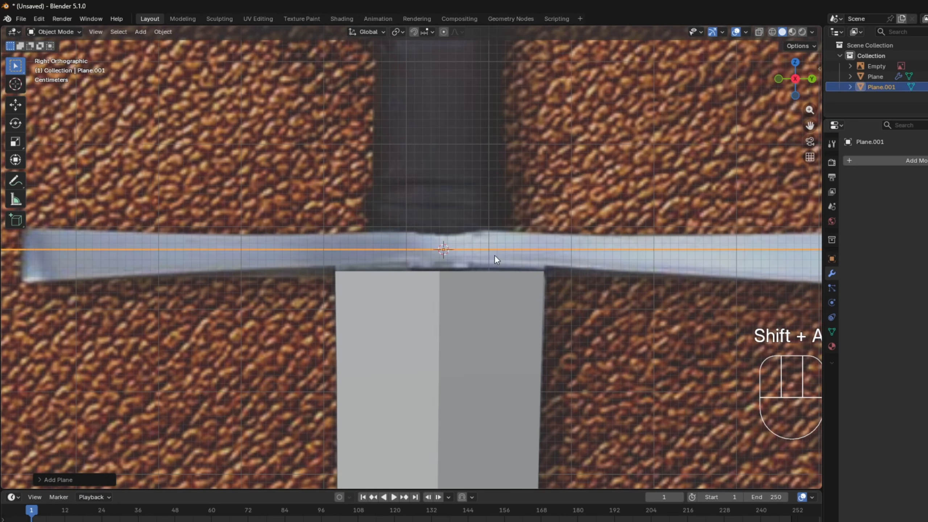
{"action": "scroll", "coordinate": [495, 257], "scroll_direction": "down", "scroll_amount": 5}
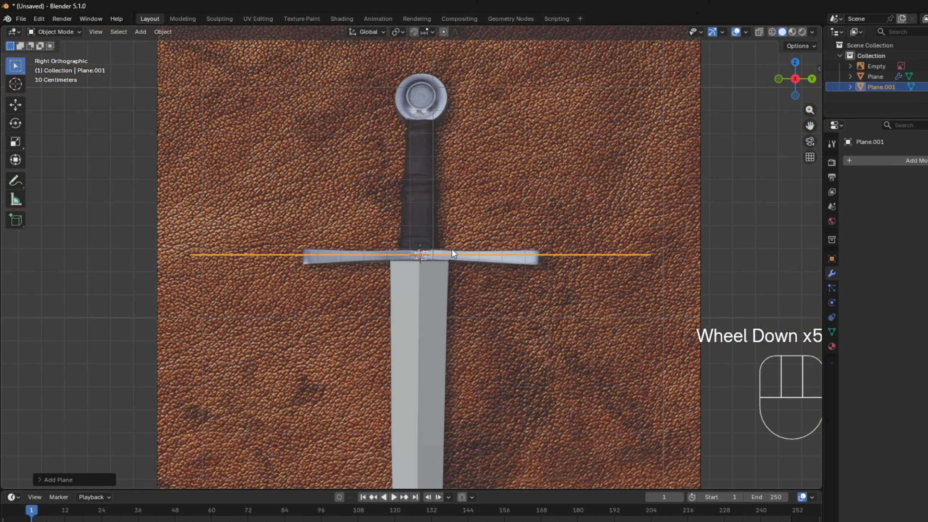
{"action": "scroll", "coordinate": [453, 253], "scroll_direction": "up", "scroll_amount": 2}
{"action": "key", "text": "s"}
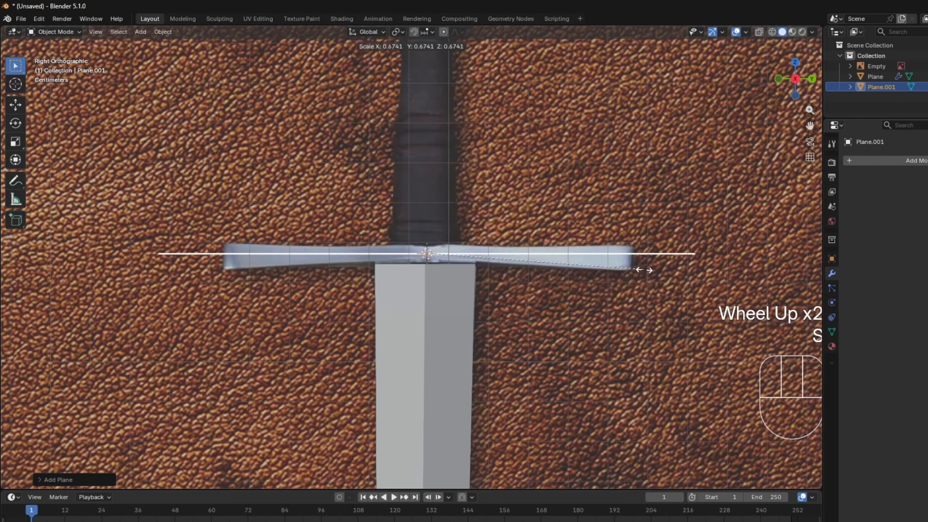
{"action": "left_click", "coordinate": [590, 270]}
- Move the plane up along the global Z axis to the top edge of the reference crossguard
{"action": "scroll", "coordinate": [577, 268], "scroll_direction": "up", "scroll_amount": 1}
{"action": "middle_click_drag", "start_coordinate": [566, 269], "coordinate": [559, 253], "text": "shift"}
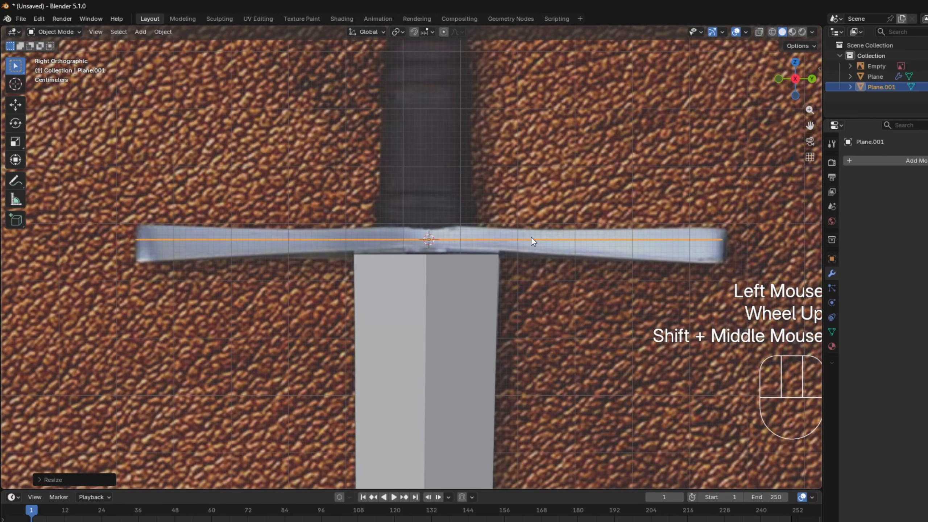
{"action": "key", "text": "g"}
{"action": "key", "text": "z"}
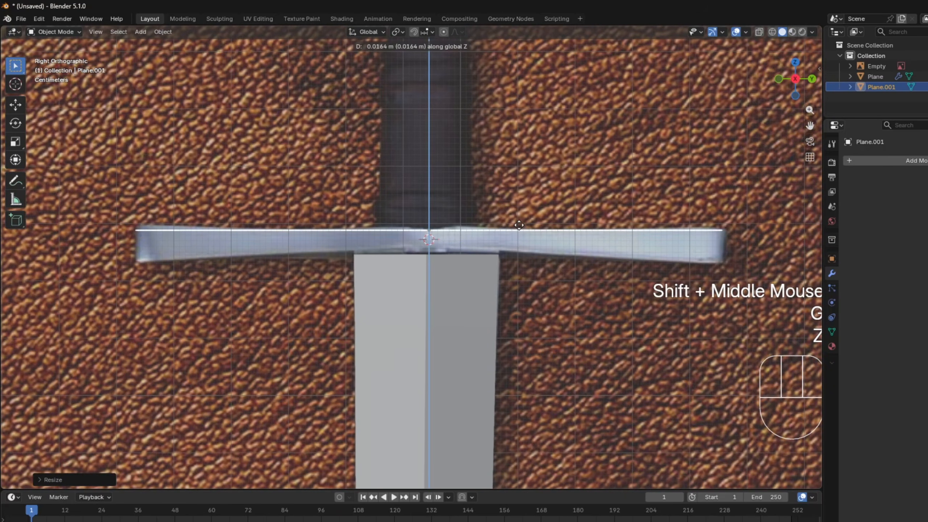
{"action": "left_click", "coordinate": [523, 229]}
- Extrude the plane downward in Edit Mode to the crossguard's lower edge in the right orthographic view
{"action": "left_click", "coordinate": [797, 86]}
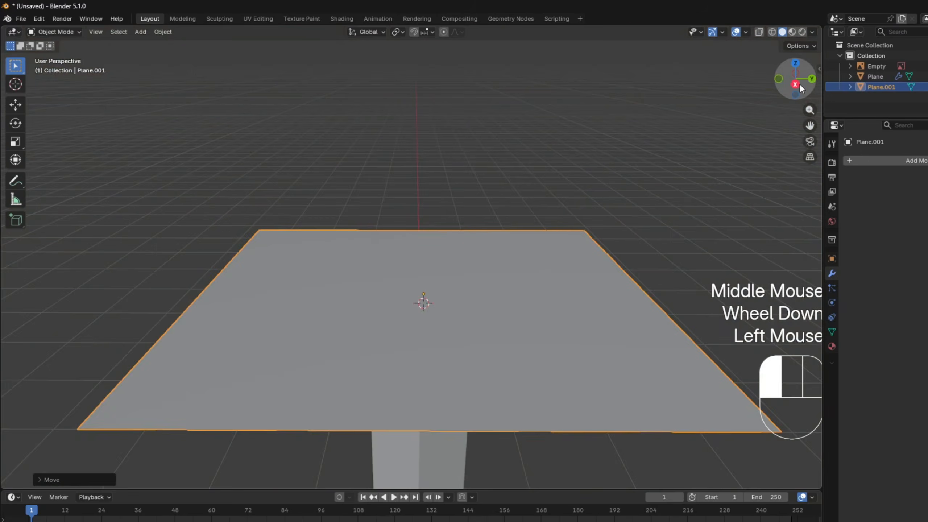
{"action": "scroll", "coordinate": [559, 229], "scroll_direction": "up", "scroll_amount": 1}
{"action": "key", "text": "Tab"}
{"action": "middle_click_drag", "start_coordinate": [547, 231], "coordinate": [532, 214], "text": "shift"}
{"action": "key", "text": "e"}
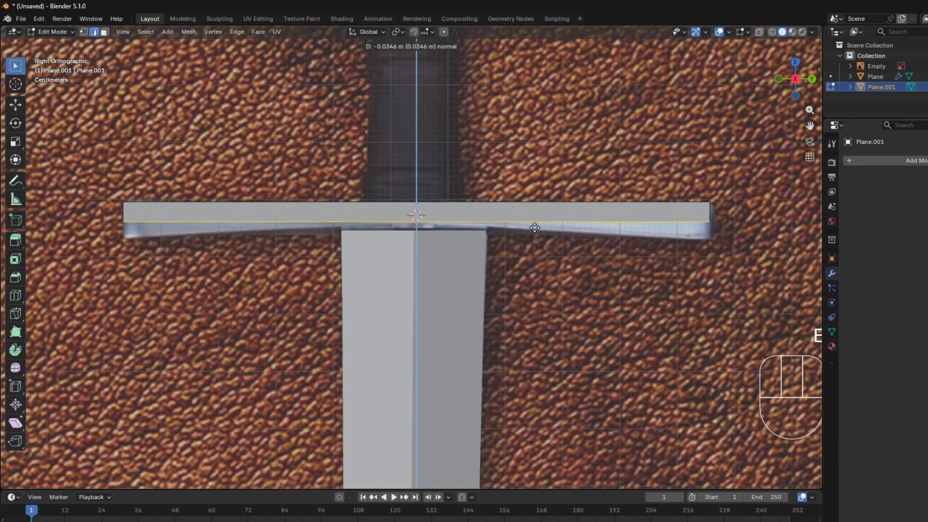
{"action": "left_click", "coordinate": [536, 236]}
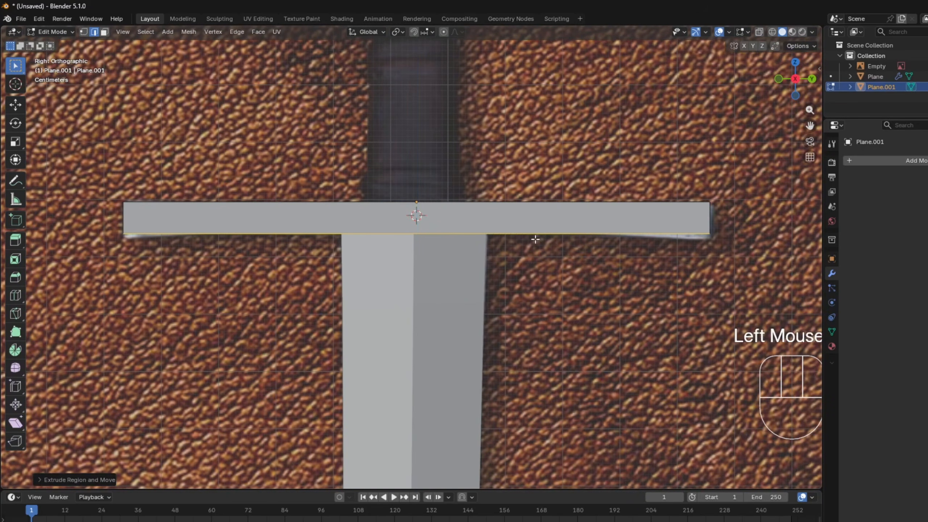
- Turn on X-ray display so the reference shows through the crossguard block, and return to Edit Mode
{"action": "scroll", "coordinate": [306, 199], "scroll_direction": "up", "scroll_amount": 2}
{"action": "scroll", "coordinate": [425, 187], "scroll_direction": "down", "scroll_amount": 1, "text": "shift"}
{"action": "scroll", "coordinate": [423, 190], "scroll_direction": "down", "scroll_amount": 1}
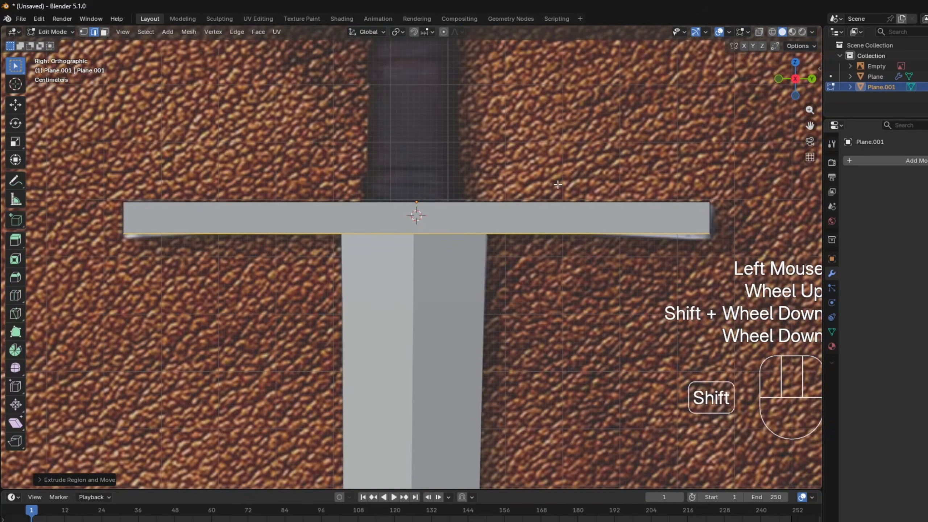
{"action": "scroll", "coordinate": [429, 188], "scroll_direction": "down", "scroll_amount": 1}
{"action": "scroll", "coordinate": [429, 188], "scroll_direction": "up", "scroll_amount": 1}
{"action": "middle_click_drag", "start_coordinate": [424, 205], "coordinate": [570, 227], "text": "shift"}
{"action": "key", "text": "Tab"}
{"action": "key", "text": "alt+z"}
{"action": "scroll", "coordinate": [468, 218], "scroll_direction": "up", "scroll_amount": 1}
{"action": "key", "text": "Tab"}
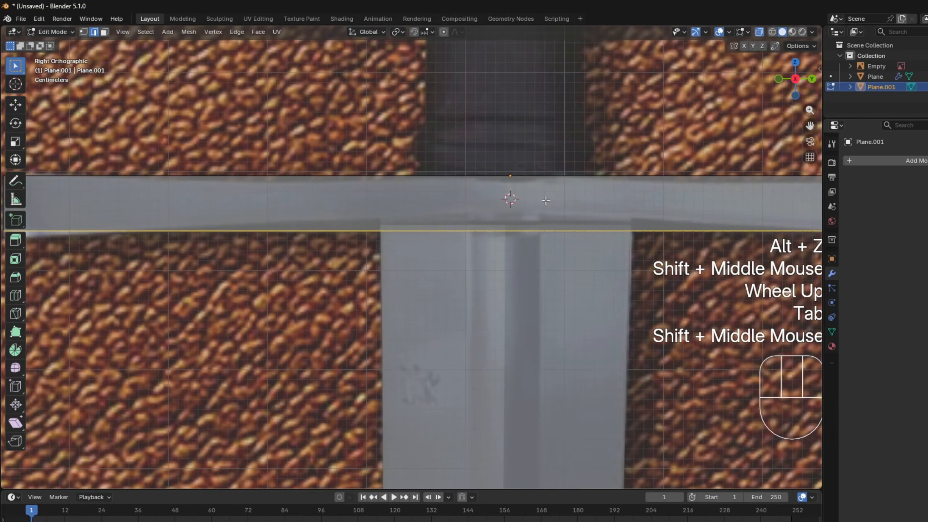
- Add a centred vertical loop cut across the middle of the crossguard block
{"action": "scroll", "coordinate": [570, 227], "scroll_direction": "down", "scroll_amount": 2}
{"action": "key", "text": "ctrl+r"}
{"action": "left_click", "coordinate": [499, 214]}
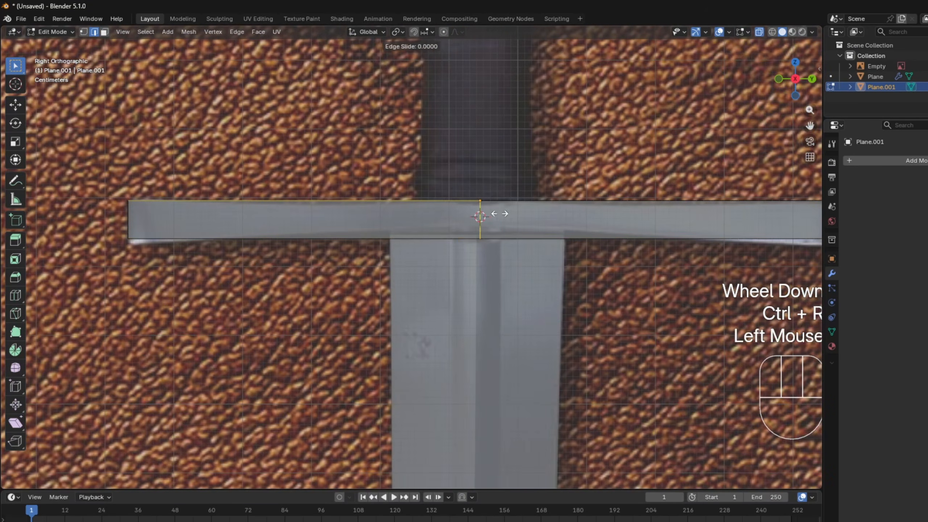
{"action": "left_click", "coordinate": [499, 214]}
- Add a centred vertical loop cut to each half of the crossguard, dividing its length into four segments
{"action": "middle_click_drag", "start_coordinate": [619, 221], "coordinate": [441, 224], "text": "shift"}
{"action": "key", "text": "ctrl+r"}
{"action": "left_click", "coordinate": [511, 215]}
{"action": "left_click", "coordinate": [511, 217]}
{"action": "middle_click_drag", "start_coordinate": [482, 273], "coordinate": [664, 251], "text": "shift"}
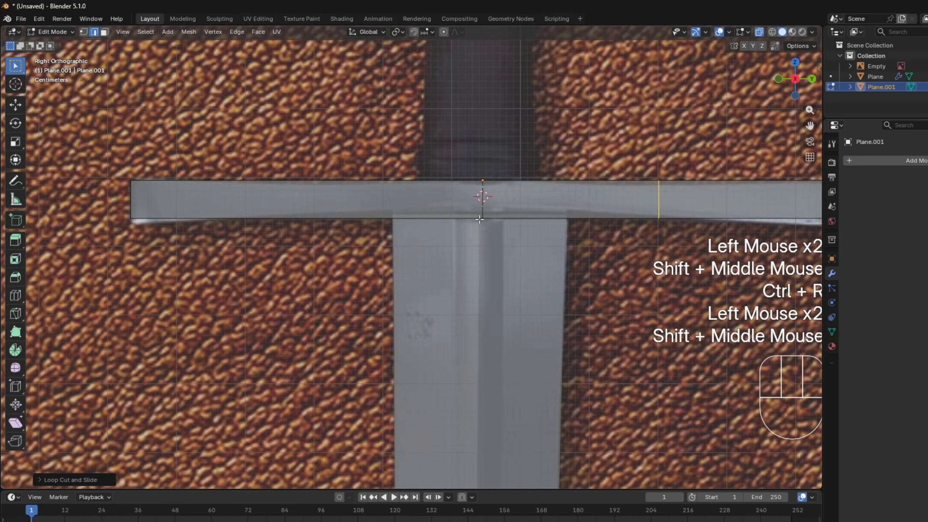
{"action": "key", "text": "ctrl+r"}
{"action": "left_click", "coordinate": [367, 191]}
{"action": "left_click", "coordinate": [367, 191]}
{"action": "left_click", "coordinate": [383, 147]}
{"action": "middle_click_drag", "start_coordinate": [384, 146], "coordinate": [516, 117], "text": "shift"}
{"action": "middle_click_drag", "start_coordinate": [617, 134], "coordinate": [368, 183], "text": "shift"}
{"action": "scroll", "coordinate": [367, 183], "scroll_direction": "up", "scroll_amount": 1}
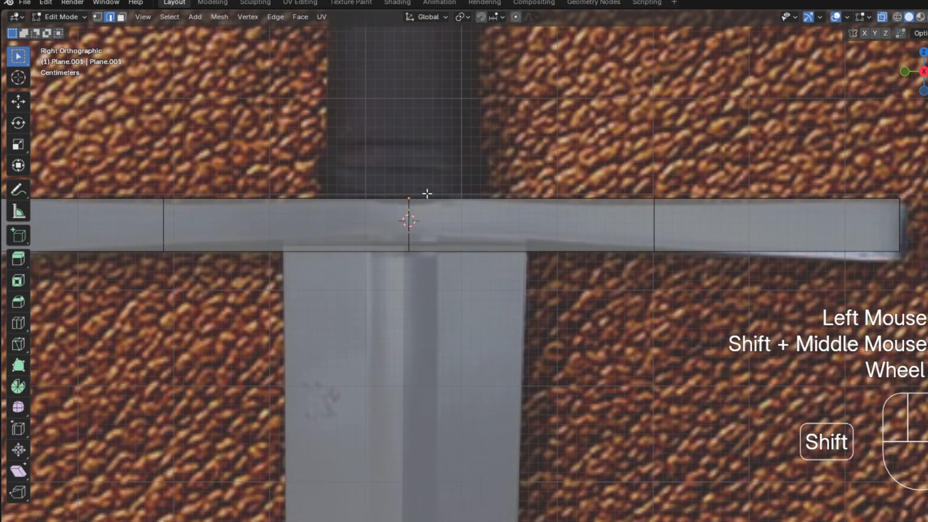
- Select the crossguard's middle edge loop and scale it down along Z to match the narrow centre of the reference
{"action": "middle_click_drag", "start_coordinate": [409, 222], "coordinate": [452, 220], "text": "shift"}
{"action": "scroll", "coordinate": [449, 220], "scroll_direction": "up", "scroll_amount": 1}
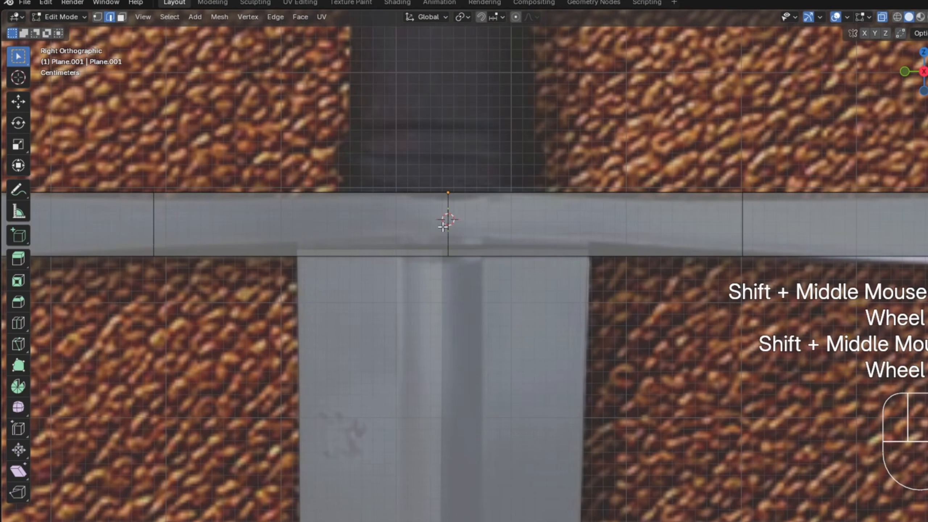
{"action": "left_click", "coordinate": [446, 207], "text": "alt"}
{"action": "scroll", "coordinate": [455, 202], "scroll_direction": "down", "scroll_amount": 1}
{"action": "middle_click_drag", "start_coordinate": [456, 202], "coordinate": [443, 279]}
{"action": "scroll", "coordinate": [443, 280], "scroll_direction": "down", "scroll_amount": 2}
{"action": "middle_click_drag", "start_coordinate": [443, 280], "coordinate": [437, 288]}
{"action": "left_click", "coordinate": [923, 72]}
{"action": "scroll", "coordinate": [623, 232], "scroll_direction": "up", "scroll_amount": 3}
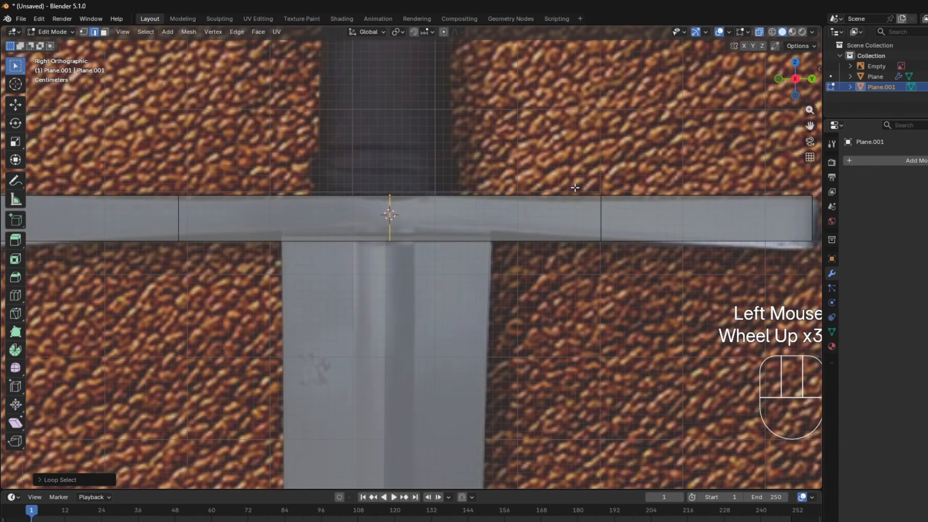
{"action": "key", "text": "s"}
{"action": "key", "text": "z"}
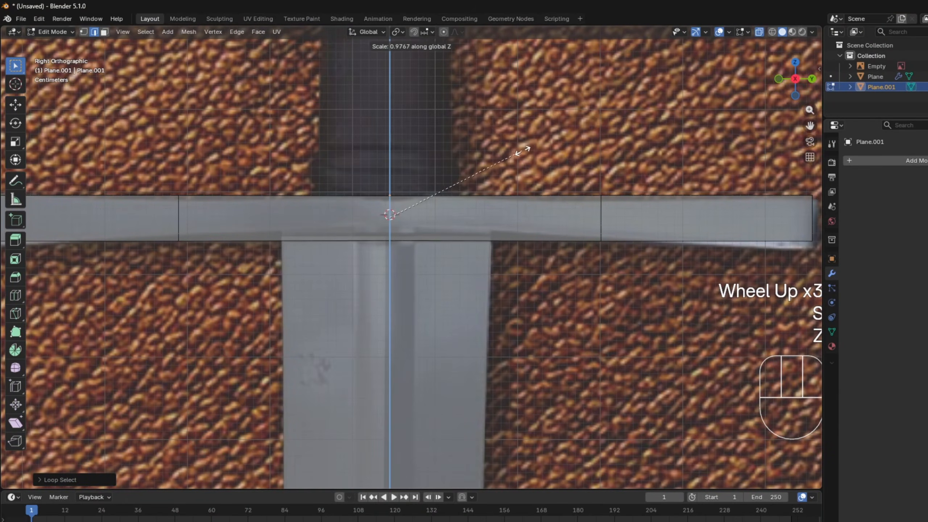
{"action": "left_click", "coordinate": [385, 195]}
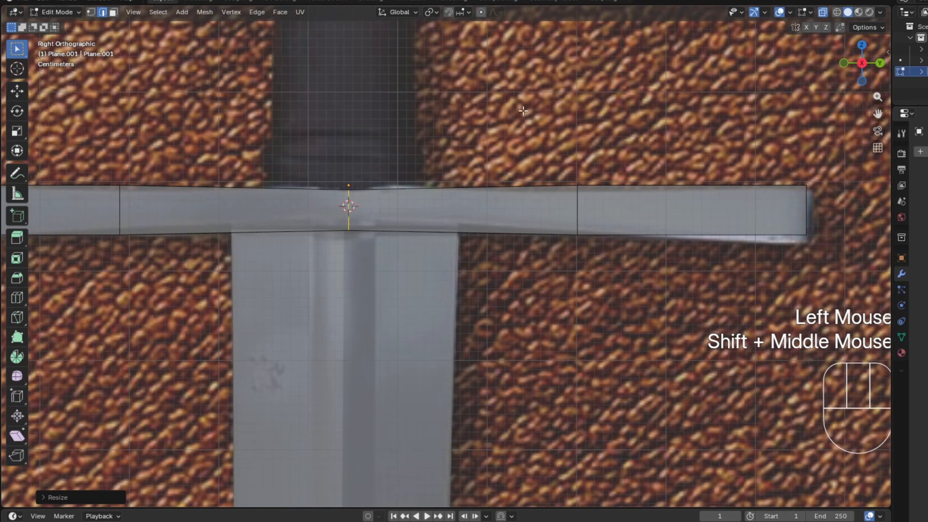
{"action": "left_click", "coordinate": [583, 149]}
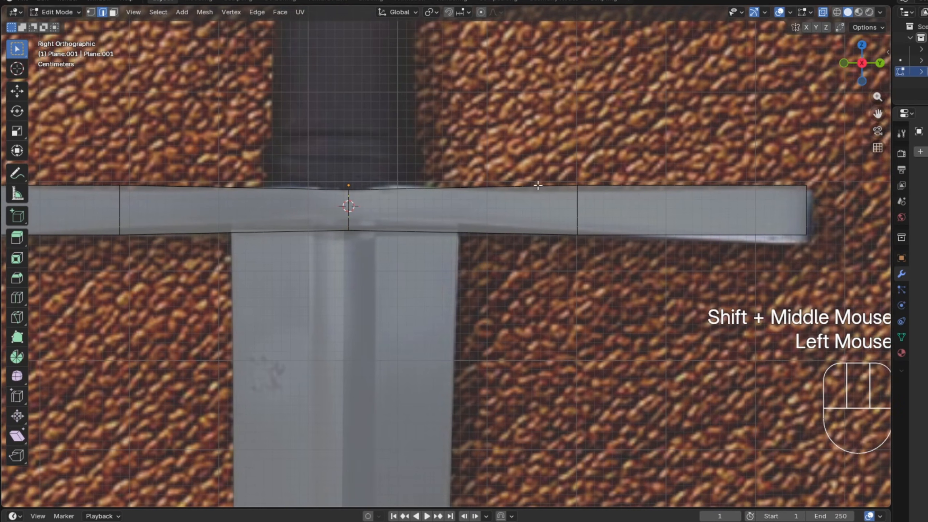
- Scale the edge loop on the +Y half of the crossguard down along Z and nudge it onto the reference outline
{"action": "left_click", "coordinate": [577, 204], "text": "alt"}
{"action": "key", "text": "z"}
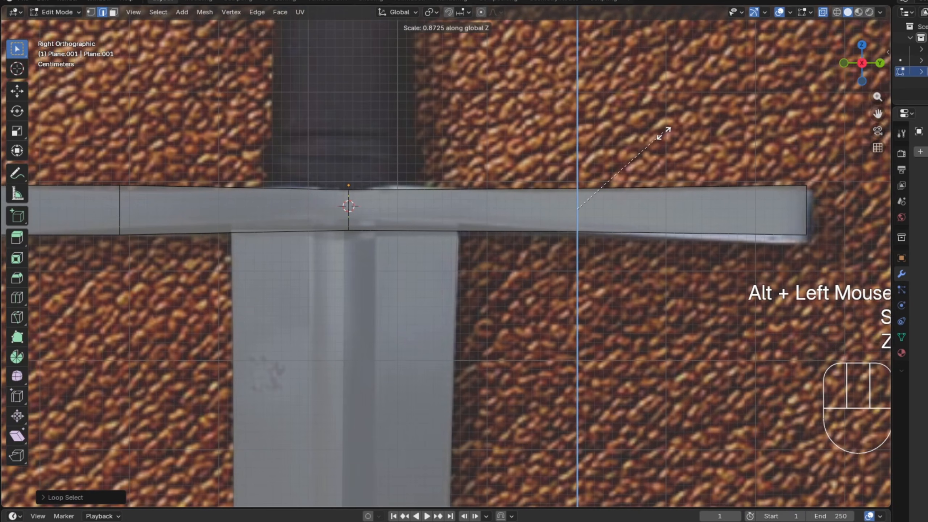
{"action": "left_click", "coordinate": [663, 133]}
{"action": "key", "text": "g"}
{"action": "left_click", "coordinate": [707, 137], "text": "shift"}
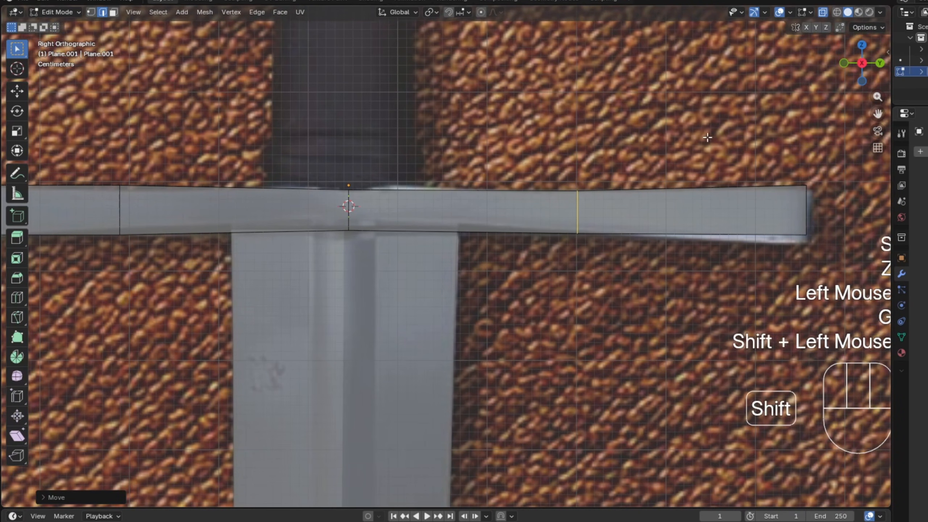
{"action": "left_click", "coordinate": [707, 137], "text": "shift"}
- Select the end face on the +Y side of the crossguard and move it to match the reference end
{"action": "middle_click_drag", "start_coordinate": [713, 137], "coordinate": [500, 140], "text": "shift"}
{"action": "key", "text": "2"}
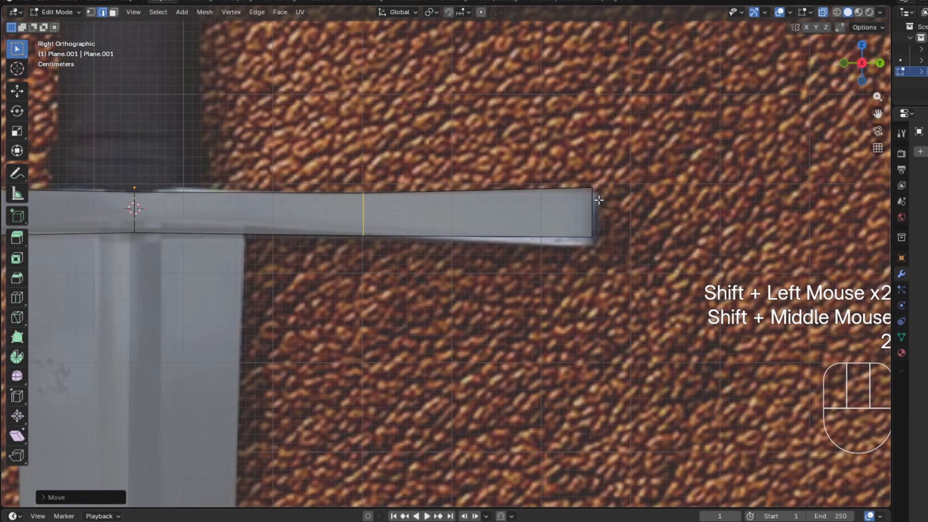
{"action": "key", "text": "3"}
{"action": "left_click", "coordinate": [600, 200]}
{"action": "key", "text": "g"}
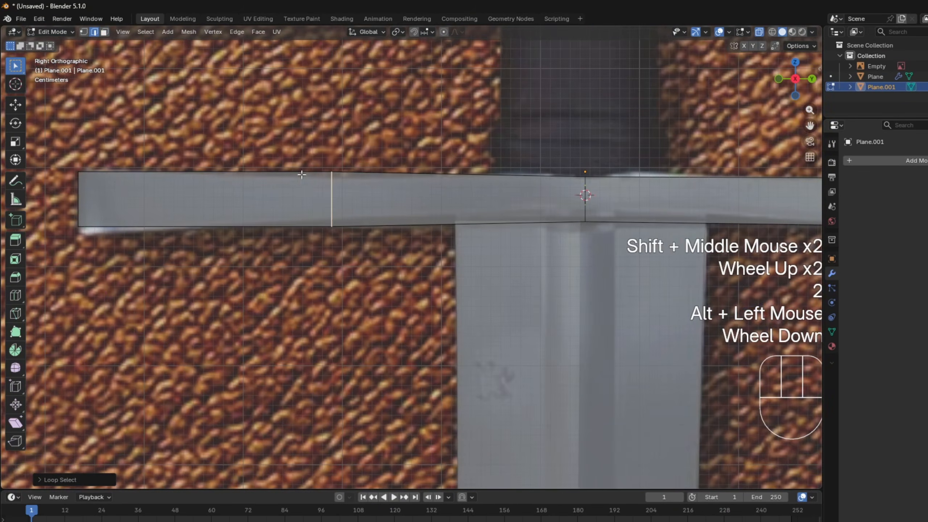
- Scale the edge loop on the -Y half of the crossguard down along Z to fit the reference
{"action": "key", "text": "s"}
{"action": "key", "text": "z"}
{"action": "left_click", "coordinate": [408, 170]}
- Move the -Y end of the crossguard into place and scale it along Z to fit the flared reference end
{"action": "middle_click_drag", "start_coordinate": [278, 183], "coordinate": [438, 165], "text": "shift"}
{"action": "double_click", "coordinate": [272, 172]}
{"action": "key", "text": "g"}
{"action": "left_click", "coordinate": [327, 218], "text": "shift"}
{"action": "key", "text": "s"}
{"action": "key", "text": "z"}
{"action": "left_click", "coordinate": [445, 225]}
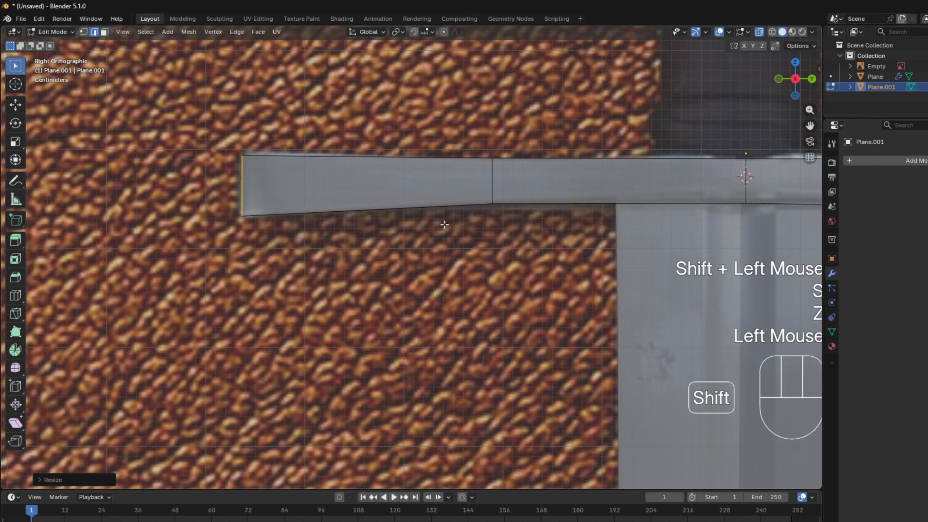
- Turn off X-ray display and view the crossguard in perspective to check its depth
{"action": "middle_click_drag", "start_coordinate": [612, 165], "coordinate": [382, 193], "text": "shift"}
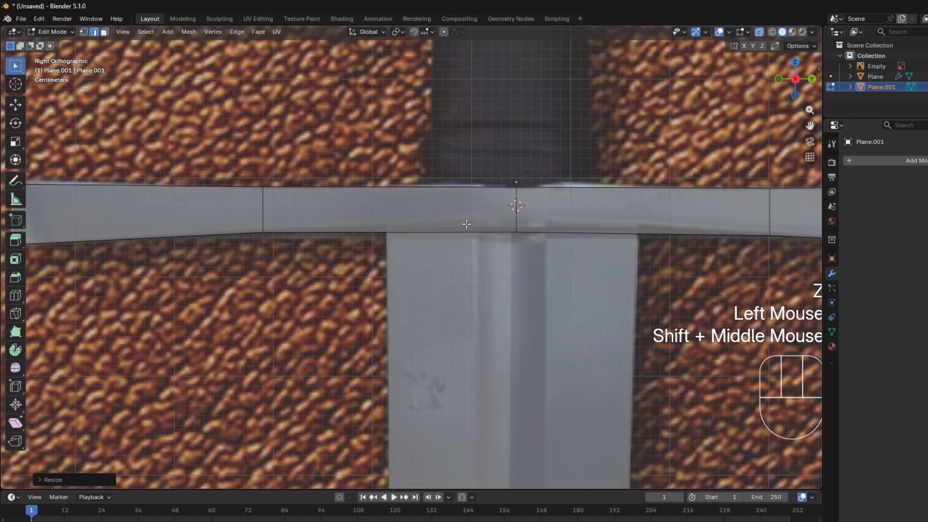
{"action": "scroll", "coordinate": [556, 174], "scroll_direction": "down", "scroll_amount": 2}
{"action": "middle_click_drag", "start_coordinate": [556, 174], "coordinate": [499, 241]}
{"action": "scroll", "coordinate": [363, 205], "scroll_direction": "down", "scroll_amount": 1}
{"action": "middle_click_drag", "start_coordinate": [363, 205], "coordinate": [319, 227]}
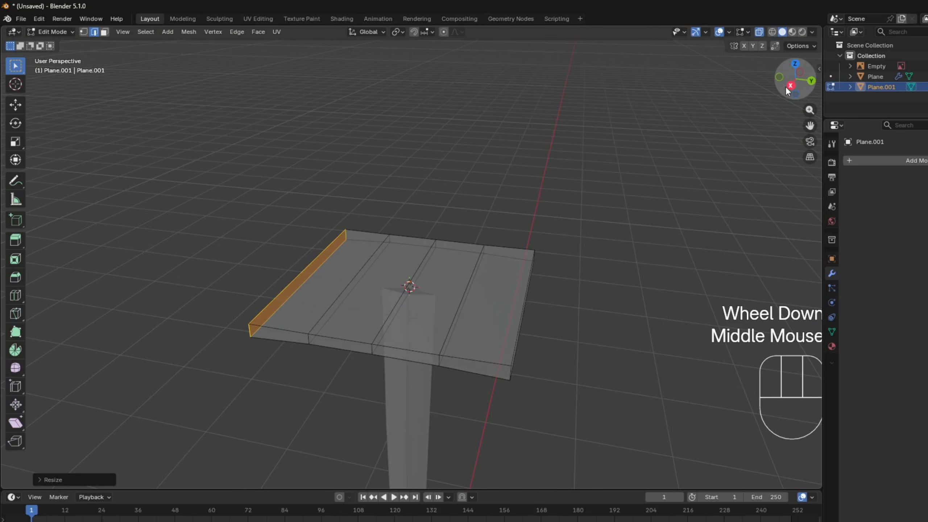
{"action": "key", "text": "alt+z"}
{"action": "middle_click_drag", "start_coordinate": [519, 214], "coordinate": [589, 230]}
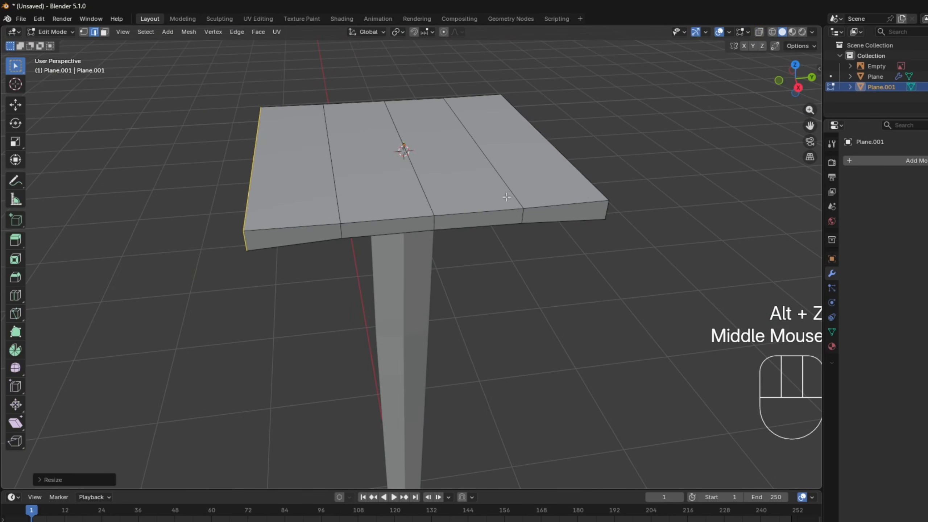
- Select the whole crossguard mesh and scale it down along X into a narrow bar
{"action": "key", "text": "a"}
{"action": "middle_click_drag", "start_coordinate": [506, 197], "coordinate": [644, 240]}
{"action": "scroll", "coordinate": [555, 216], "scroll_direction": "down", "scroll_amount": 1}
{"action": "key", "text": "s"}
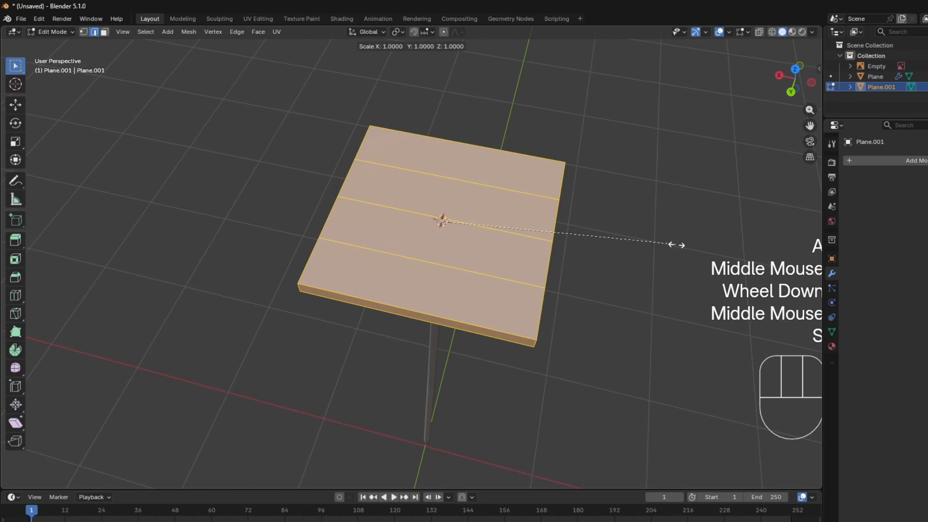
{"action": "key", "text": "x"}
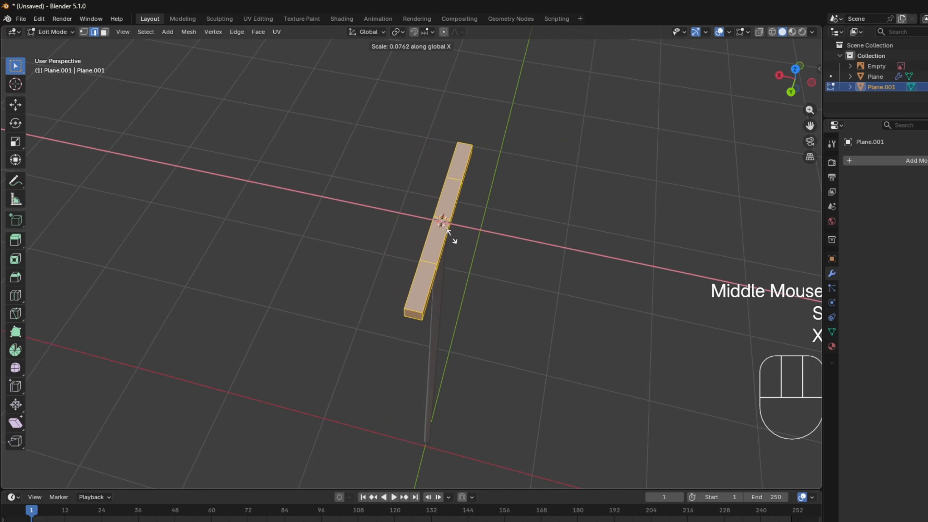
{"action": "left_click", "coordinate": [445, 224]}
- Refine the crossguard's thickness by scaling the entire mesh along X once more
{"action": "middle_click_drag", "start_coordinate": [446, 225], "coordinate": [503, 220]}
{"action": "middle_click_drag", "start_coordinate": [610, 255], "coordinate": [636, 270]}
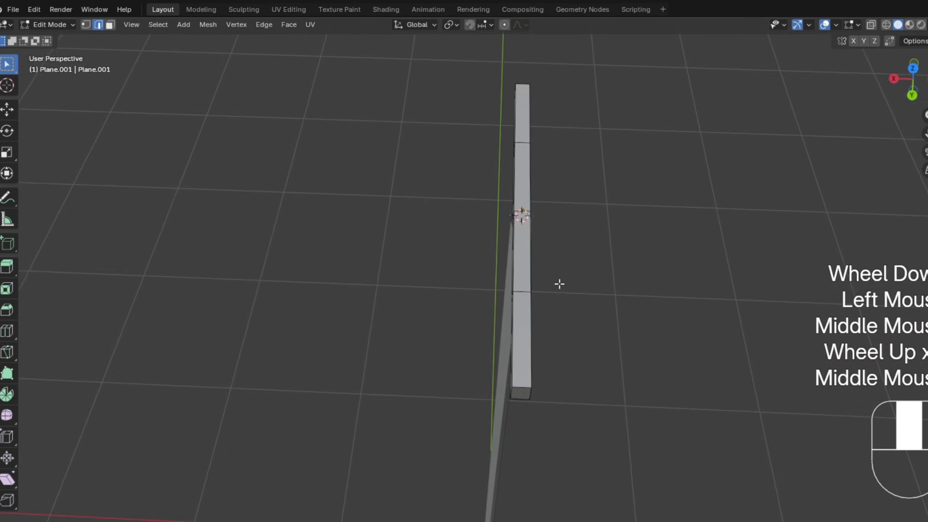
{"action": "key", "text": "a"}
{"action": "key", "text": "s"}
{"action": "key", "text": "x"}
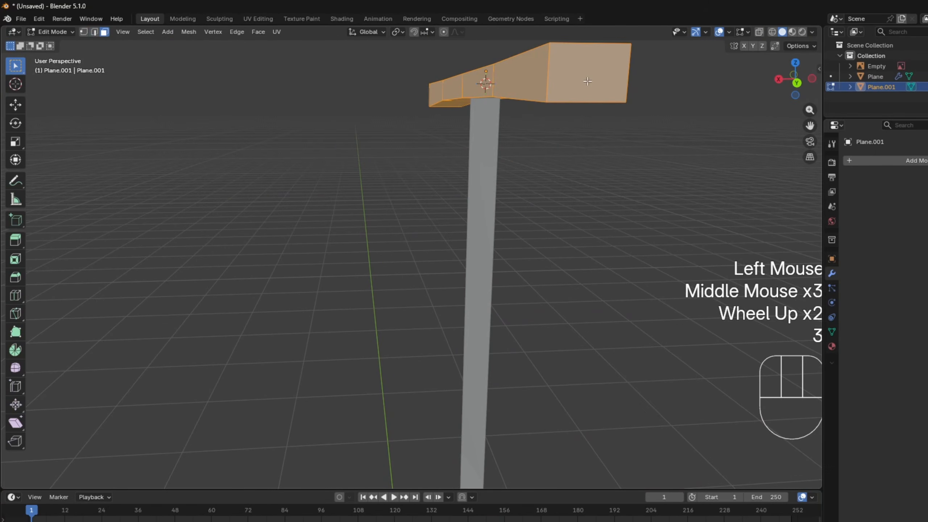
- Select both end faces of the crossguard and scale them down along X to taper the ends
{"action": "scroll", "coordinate": [587, 81], "scroll_direction": "down", "scroll_amount": 2}
{"action": "left_click", "coordinate": [449, 160]}
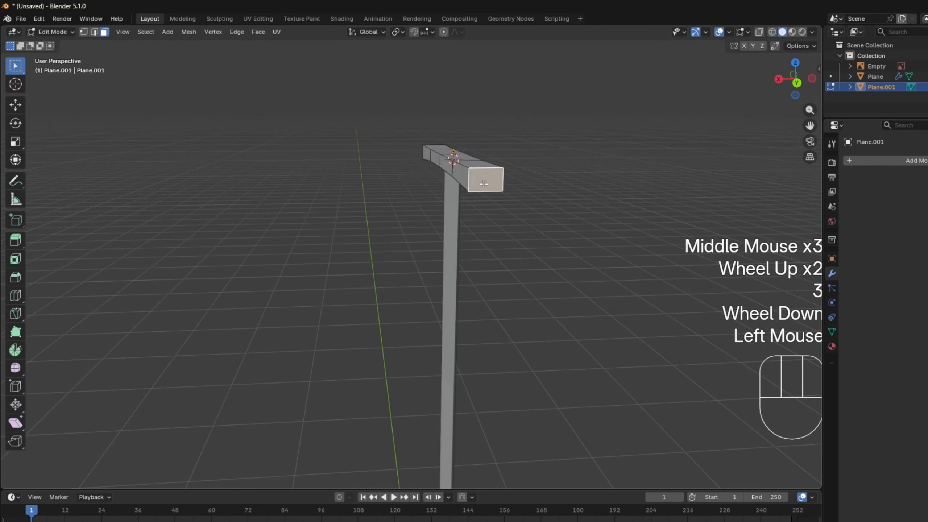
{"action": "middle_click_drag", "start_coordinate": [450, 160], "coordinate": [371, 162]}
{"action": "left_click", "coordinate": [370, 163], "text": "shift"}
{"action": "middle_click_drag", "start_coordinate": [526, 199], "coordinate": [564, 213]}
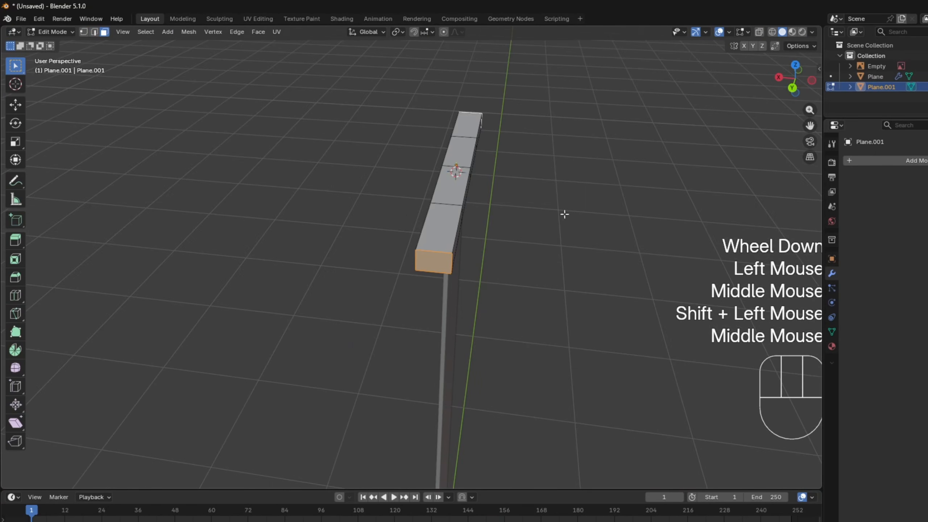
{"action": "key", "text": "s"}
{"action": "key", "text": "x"}
{"action": "left_click", "coordinate": [597, 236]}
{"action": "scroll", "coordinate": [585, 234], "scroll_direction": "down", "scroll_amount": 2}
{"action": "left_click", "coordinate": [553, 229]}
- Select the two vertical edges at the crossguard's centre, front and back, and scale them along X
{"action": "middle_click_drag", "start_coordinate": [486, 238], "coordinate": [545, 219]}
{"action": "scroll", "coordinate": [576, 291], "scroll_direction": "up", "scroll_amount": 2}
{"action": "key", "text": "2"}
{"action": "left_click", "coordinate": [405, 107]}
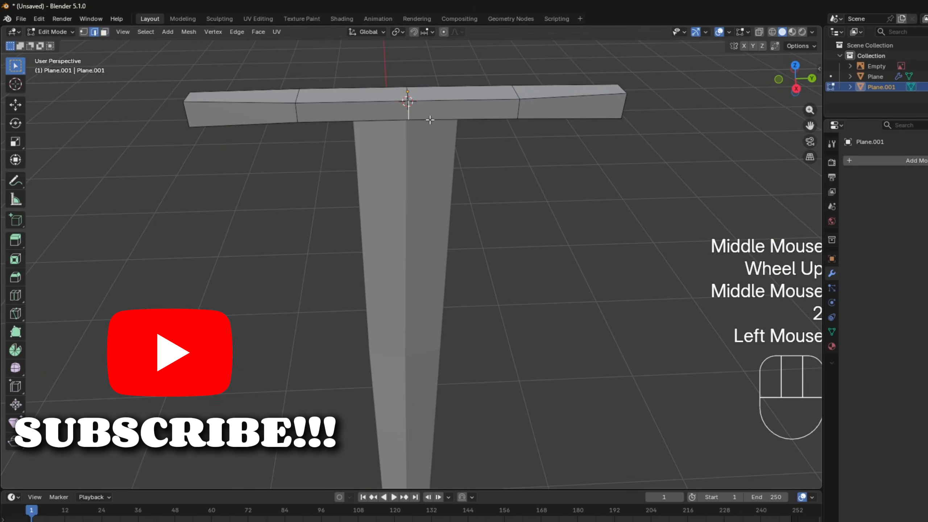
{"action": "middle_click_drag", "start_coordinate": [406, 107], "coordinate": [423, 199]}
{"action": "left_click", "coordinate": [370, 173], "text": "shift"}
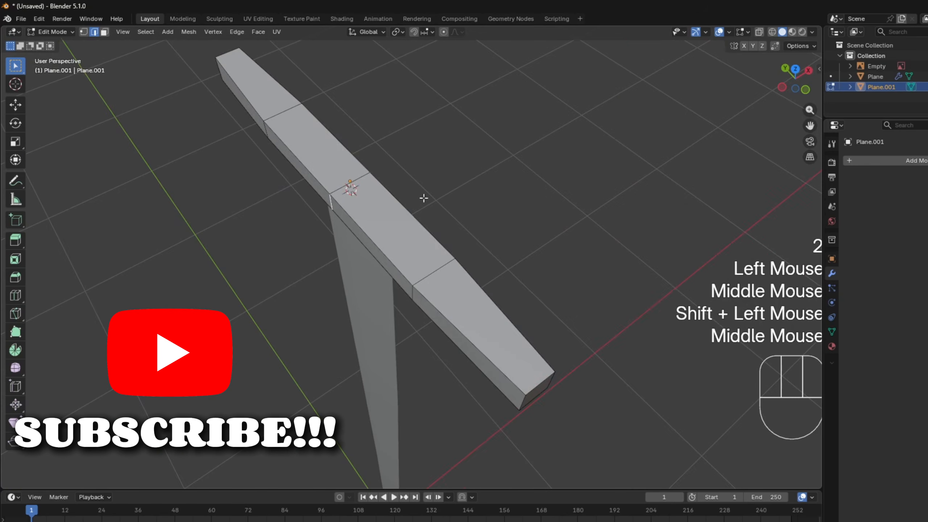
{"action": "key", "text": "s"}
{"action": "key", "text": "x"}
{"action": "left_click", "coordinate": [606, 173]}
{"action": "left_click", "coordinate": [606, 174]}
- Return to Object Mode and place the 3D cursor at the base of the reference grip, just above the crossguard
{"action": "scroll", "coordinate": [607, 179], "scroll_direction": "down", "scroll_amount": 3}
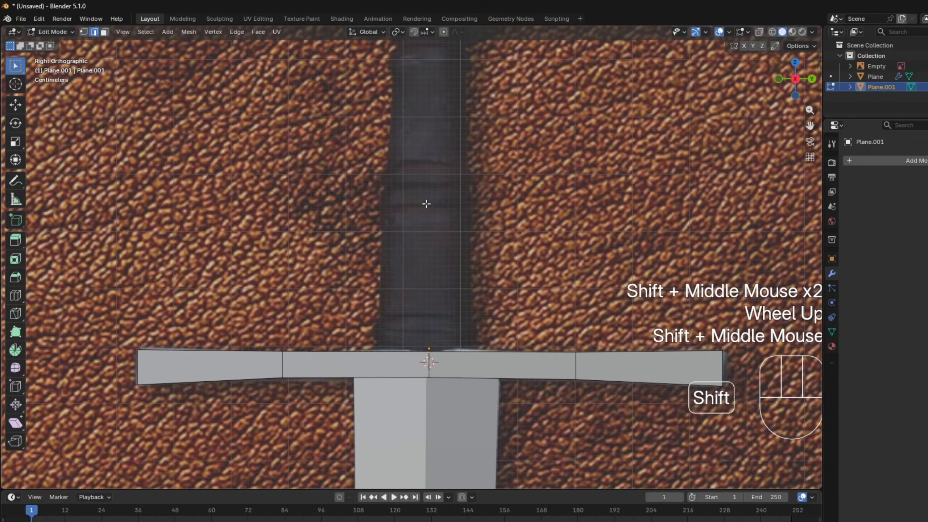
{"action": "middle_click_drag", "start_coordinate": [427, 204], "coordinate": [411, 91], "text": "shift"}
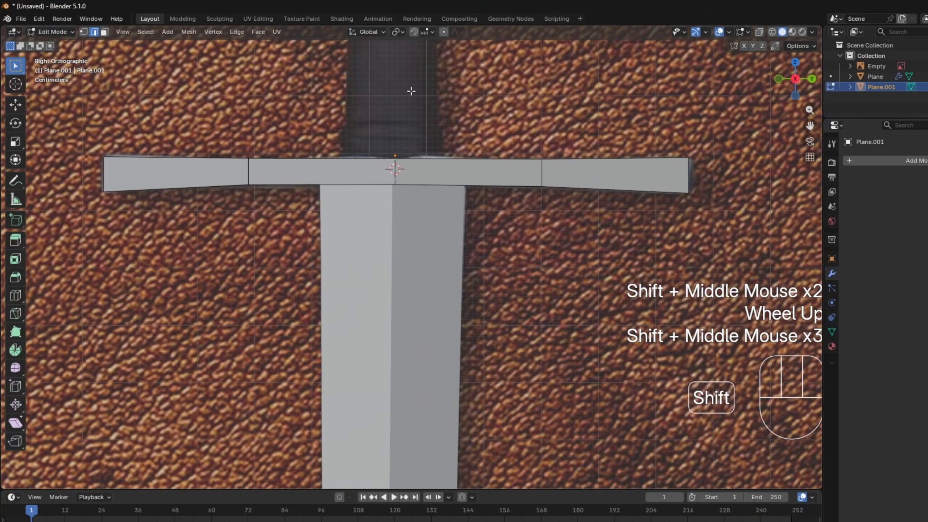
{"action": "key", "text": "Tab"}
{"action": "middle_click_drag", "start_coordinate": [340, 164], "coordinate": [424, 246], "text": "shift"}
{"action": "scroll", "coordinate": [423, 245], "scroll_direction": "up", "scroll_amount": 1}
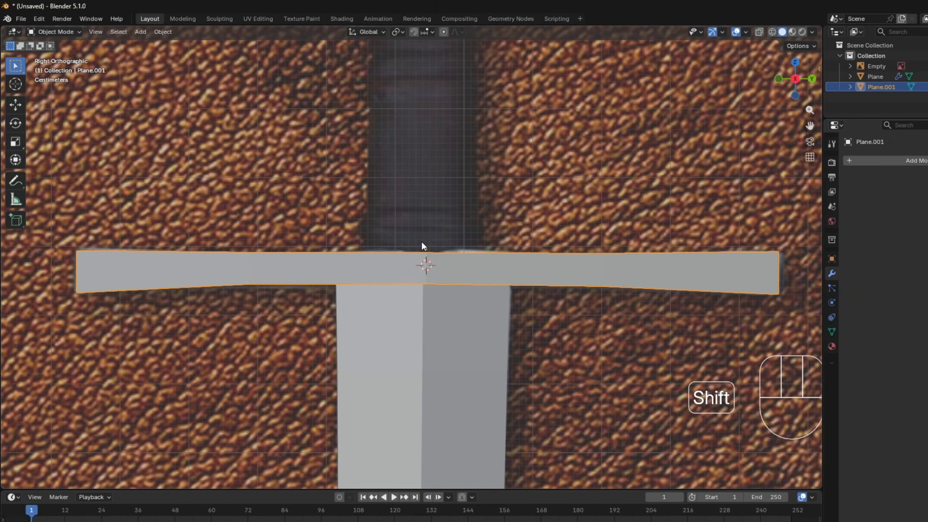
{"action": "right_click", "coordinate": [422, 243], "text": "shift"}
- Add a cylinder mesh at the 3D cursor and scale it down to about the width of the reference grip
{"action": "middle_click_drag", "start_coordinate": [436, 234], "coordinate": [472, 252], "text": "shift"}
{"action": "key", "text": "shift+a"}
{"action": "mouse_move", "coordinate": [470, 261]}
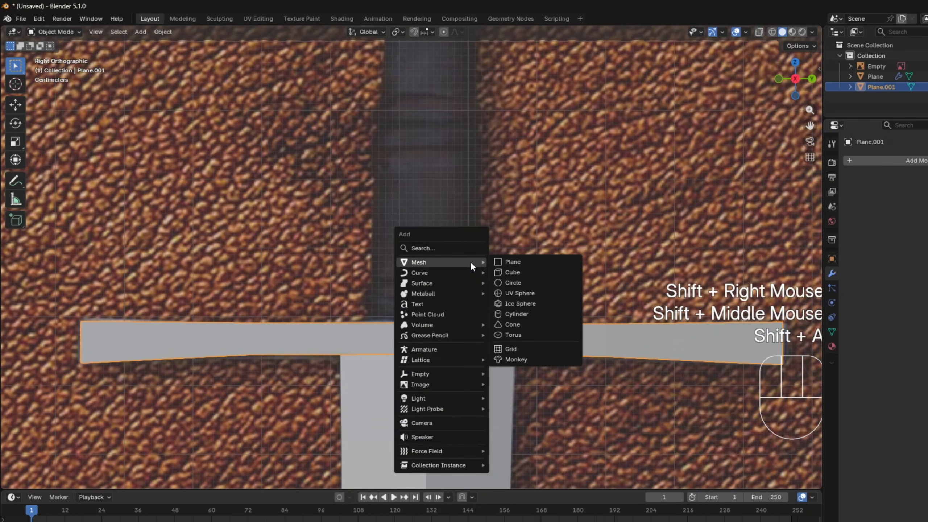
{"action": "left_click", "coordinate": [526, 314]}
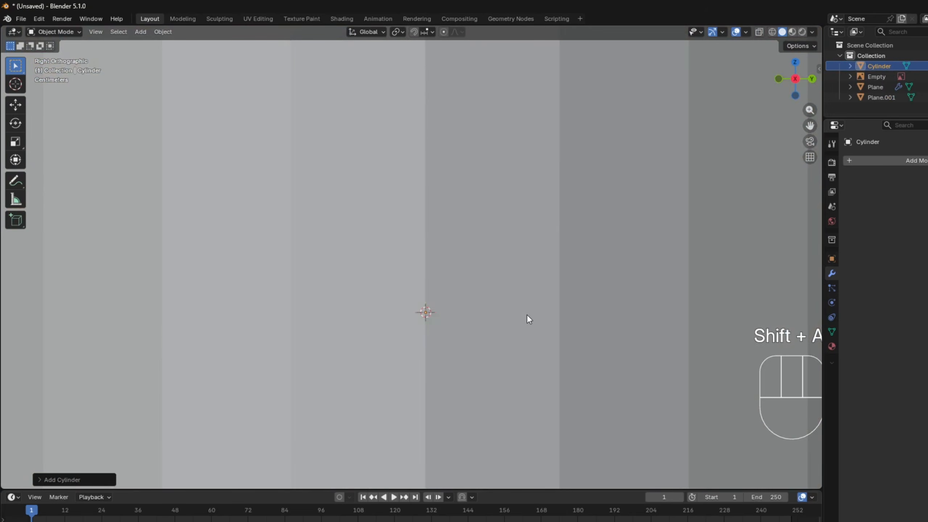
{"action": "scroll", "coordinate": [527, 314], "scroll_direction": "down", "scroll_amount": 2}
{"action": "key", "text": "s"}
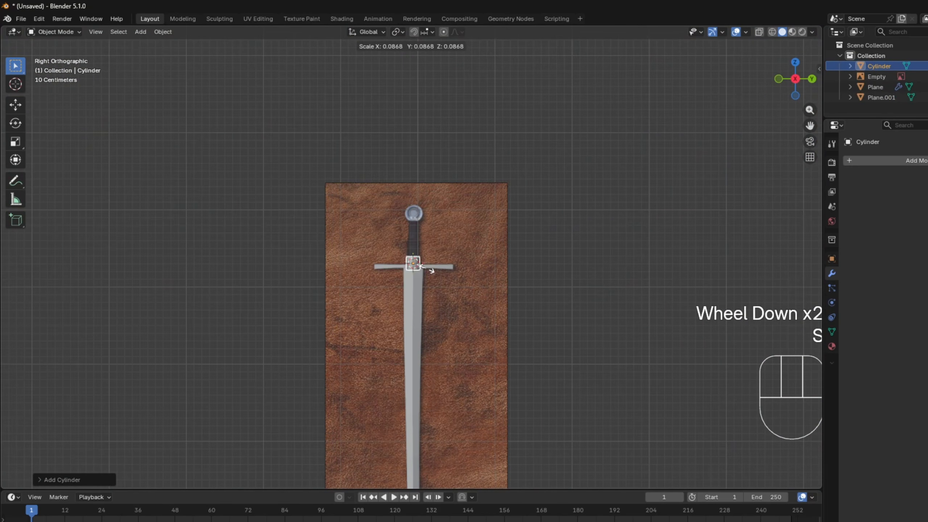
{"action": "left_click", "coordinate": [433, 269]}
- Move the cylinder so it sits on top of the crossguard, centred on the reference grip
{"action": "scroll", "coordinate": [437, 263], "scroll_direction": "up", "scroll_amount": 3}
{"action": "key", "text": "g"}
{"action": "left_click", "coordinate": [510, 332], "text": "shift"}
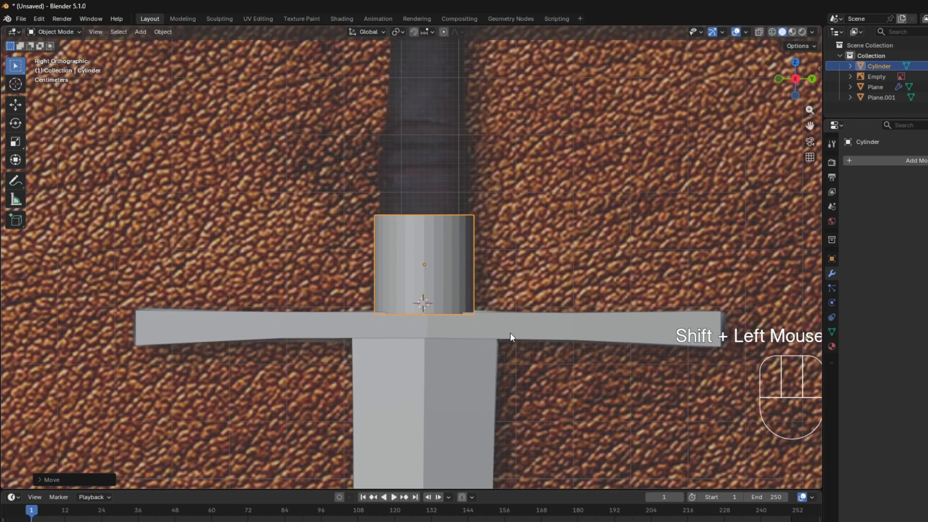
{"action": "key", "text": "g"}
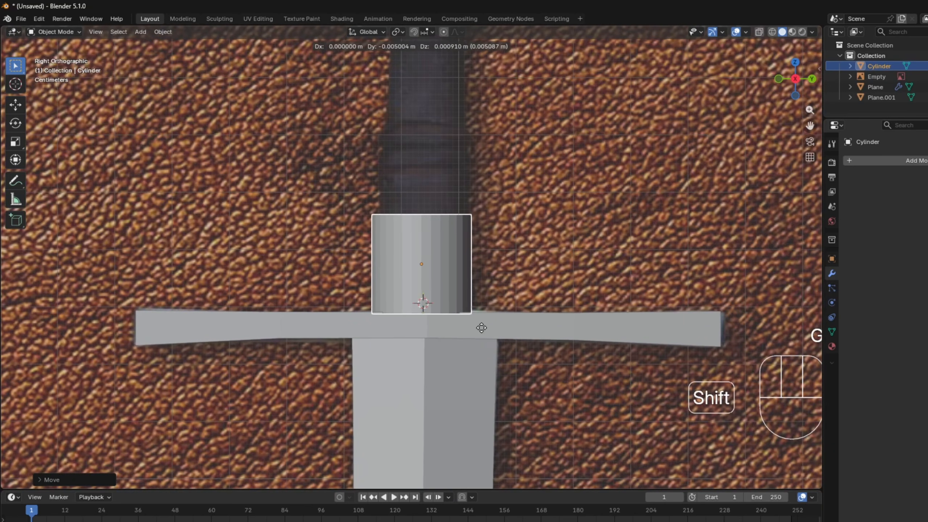
{"action": "left_click", "coordinate": [524, 286], "text": "shift"}
- Enter Edit Mode on the grip cylinder and turn on X-ray display to show the reference through it
{"action": "scroll", "coordinate": [536, 330], "scroll_direction": "up", "scroll_amount": 2}
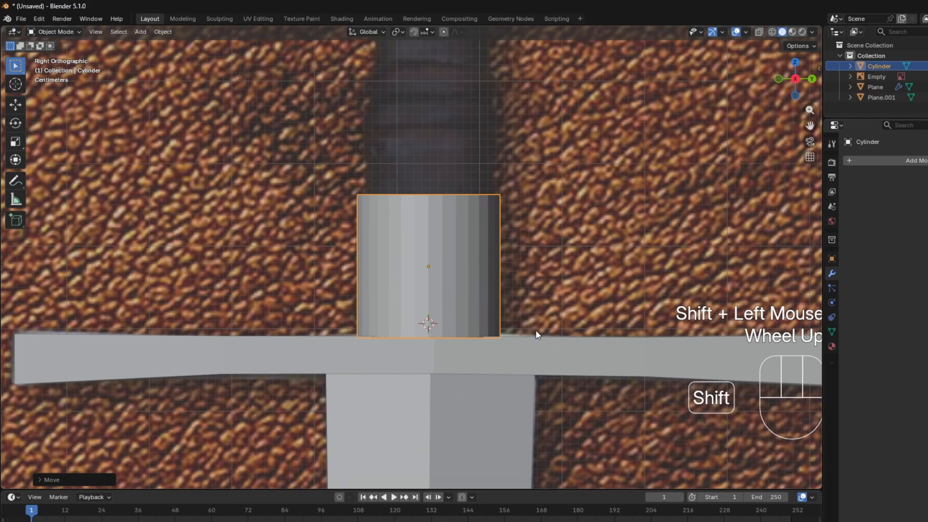
{"action": "scroll", "coordinate": [538, 327], "scroll_direction": "up", "scroll_amount": 1}
{"action": "key", "text": "Tab"}
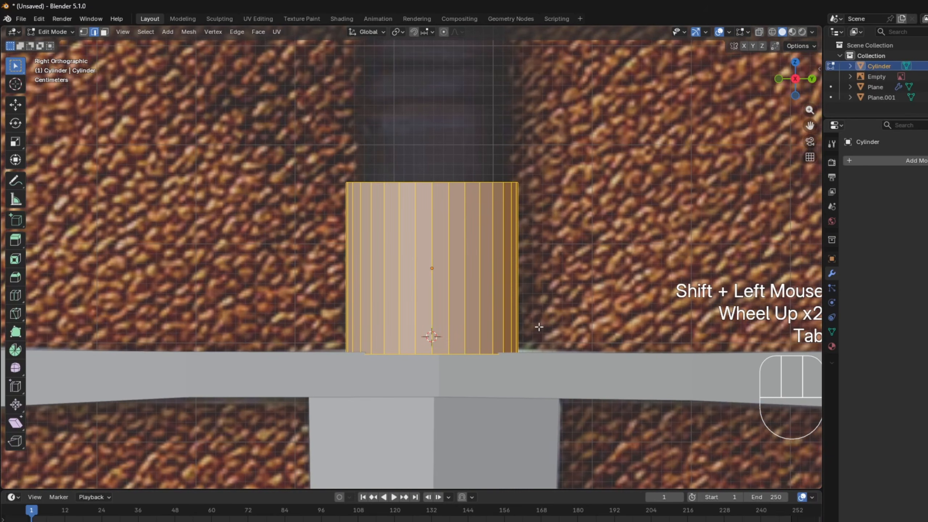
{"action": "key", "text": "alt+z"}
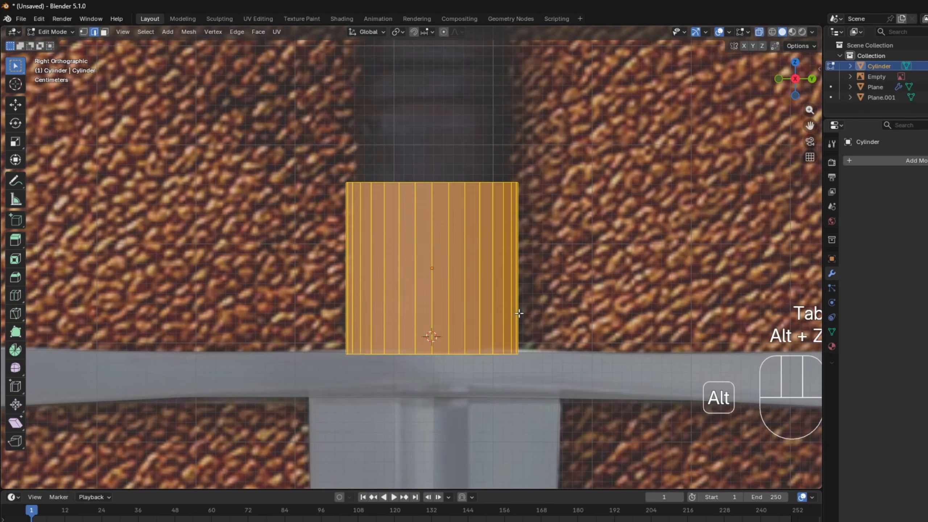
- Select the grip cylinder's top edge loop and move it up along Z to the base of the reference pommel
{"action": "left_click", "coordinate": [598, 212]}
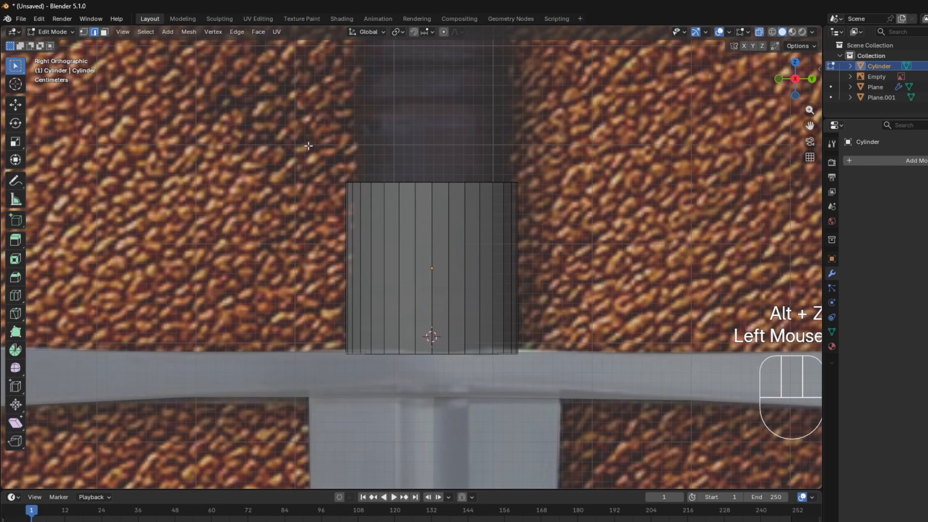
{"action": "double_click", "coordinate": [440, 184]}
{"action": "middle_click_drag", "start_coordinate": [542, 205], "coordinate": [545, 224], "text": "shift"}
{"action": "scroll", "coordinate": [545, 224], "scroll_direction": "down", "scroll_amount": 2}
{"action": "middle_click_drag", "start_coordinate": [536, 183], "coordinate": [529, 293], "text": "shift"}
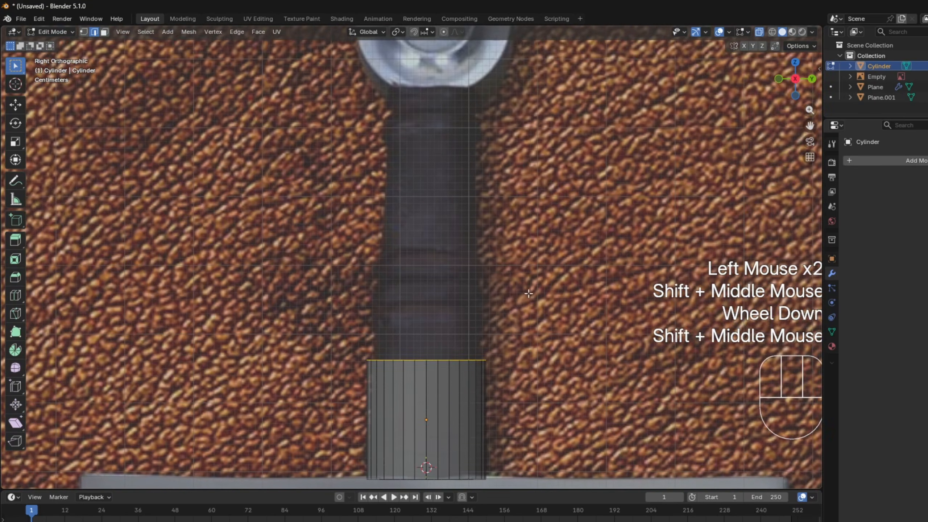
{"action": "scroll", "coordinate": [528, 293], "scroll_direction": "down", "scroll_amount": 2}
{"action": "key", "text": "g"}
{"action": "key", "text": "z"}
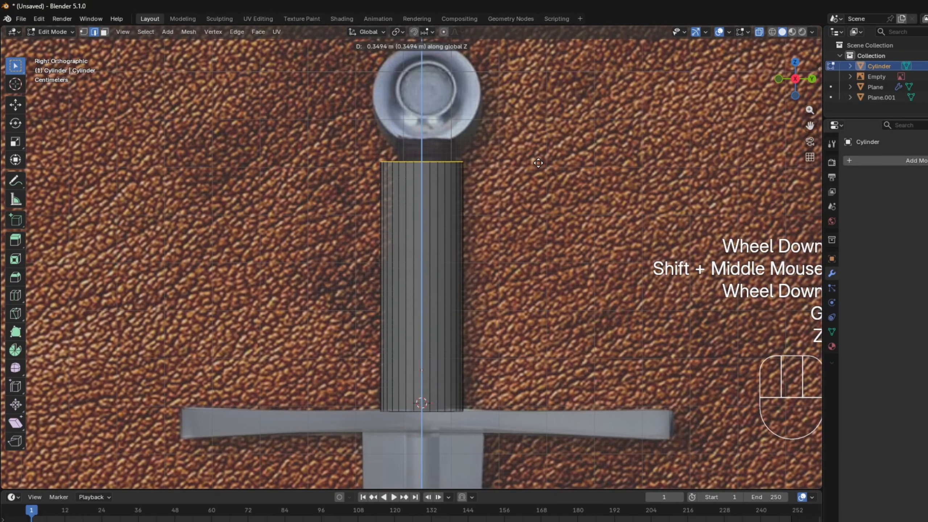
{"action": "left_click", "coordinate": [535, 141]}
- Add one centred horizontal loop cut around the middle of the grip cylinder, and clear the selection
{"action": "scroll", "coordinate": [434, 139], "scroll_direction": "up", "scroll_amount": 1}
{"action": "middle_click_drag", "start_coordinate": [434, 138], "coordinate": [465, 247], "text": "shift"}
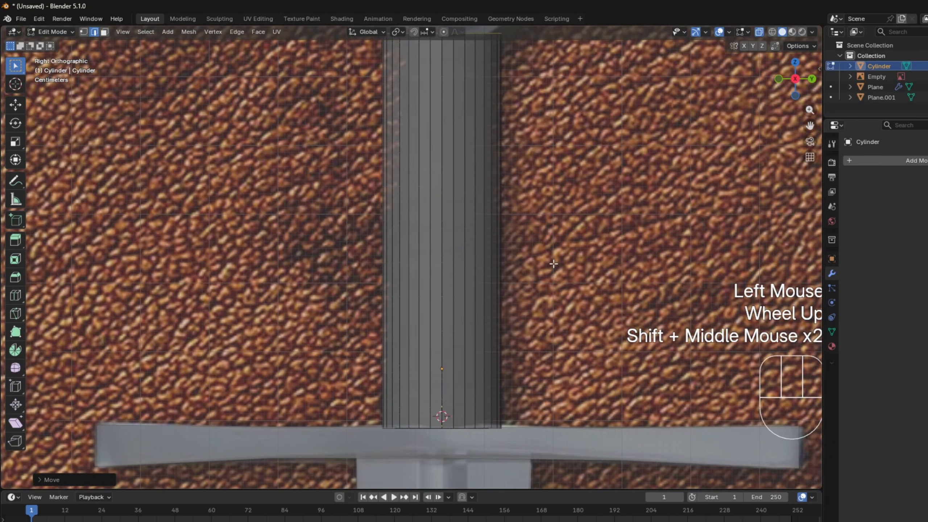
{"action": "key", "text": "ctrl+r"}
{"action": "left_click", "coordinate": [476, 177]}
{"action": "left_click", "coordinate": [476, 177]}
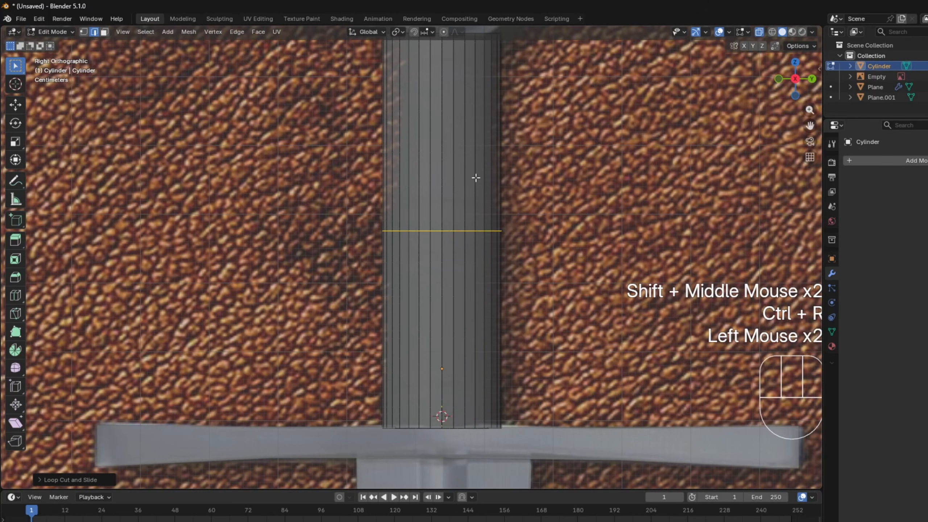
{"action": "left_click", "coordinate": [573, 239]}
- Switch the viewport to wireframe shading, focused on the joint between the grip and the crossguard
{"action": "middle_click_drag", "start_coordinate": [540, 365], "coordinate": [536, 186], "text": "shift"}
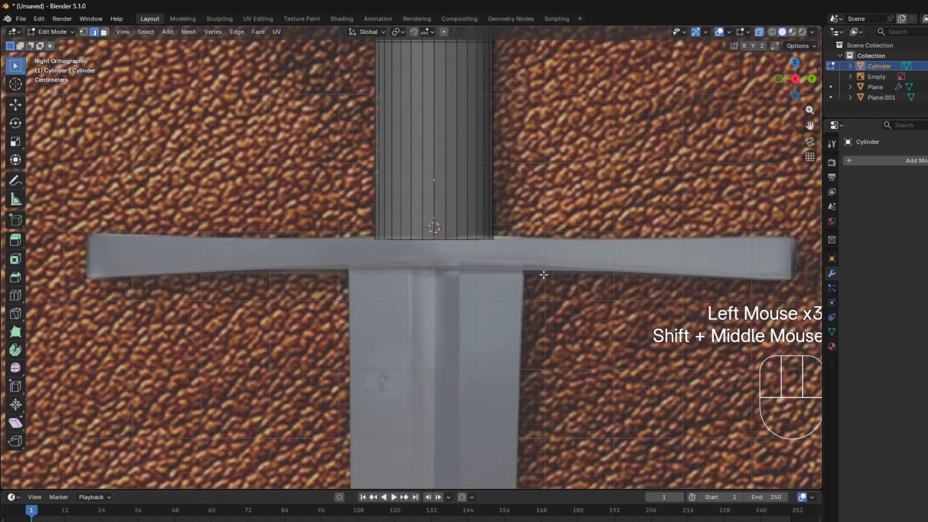
{"action": "scroll", "coordinate": [544, 274], "scroll_direction": "up", "scroll_amount": 2}
{"action": "middle_click_drag", "start_coordinate": [543, 252], "coordinate": [539, 276], "text": "shift"}
{"action": "key", "text": "z"}
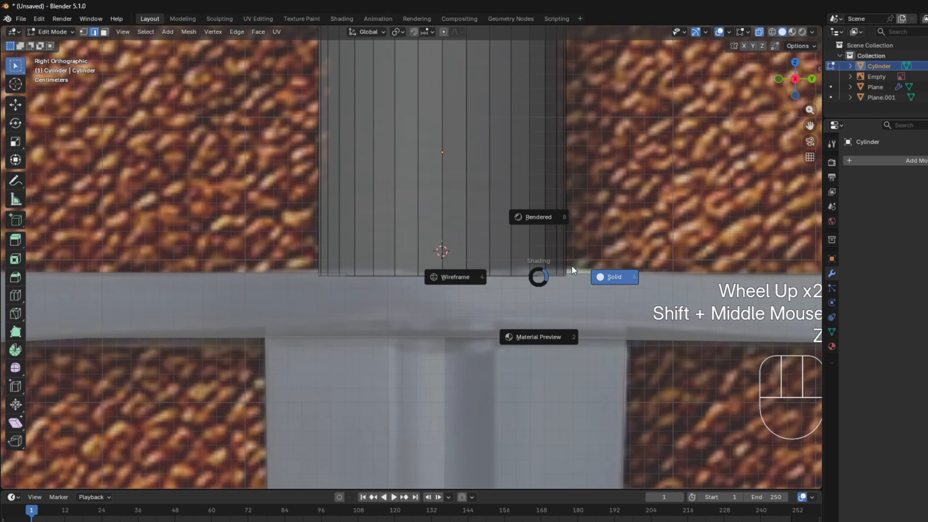
{"action": "key", "text": "z"}
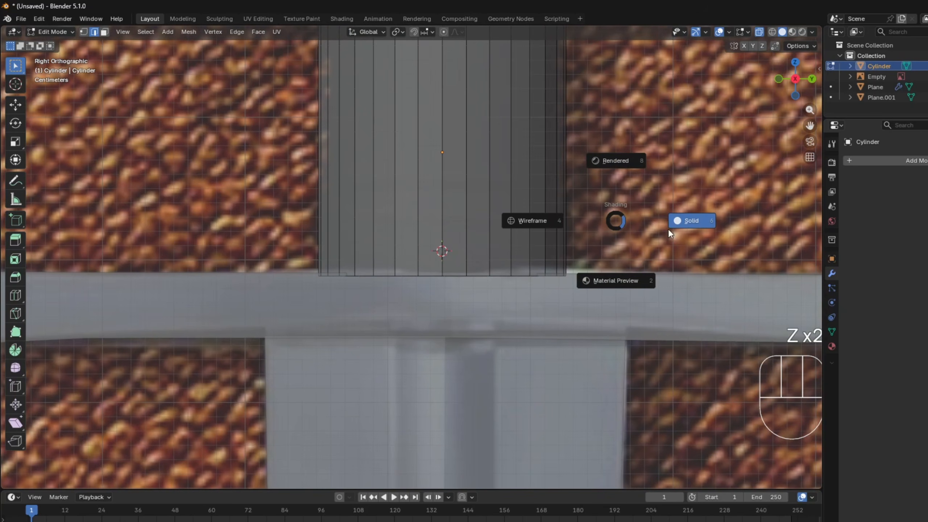
{"action": "left_click", "coordinate": [516, 220]}
- Move the grip's bottom edge loop slightly to align with the crossguard's upper edge and narrow it along Y to the reference
{"action": "left_click_drag", "start_coordinate": [278, 244], "coordinate": [635, 275]}
{"action": "key", "text": "g"}
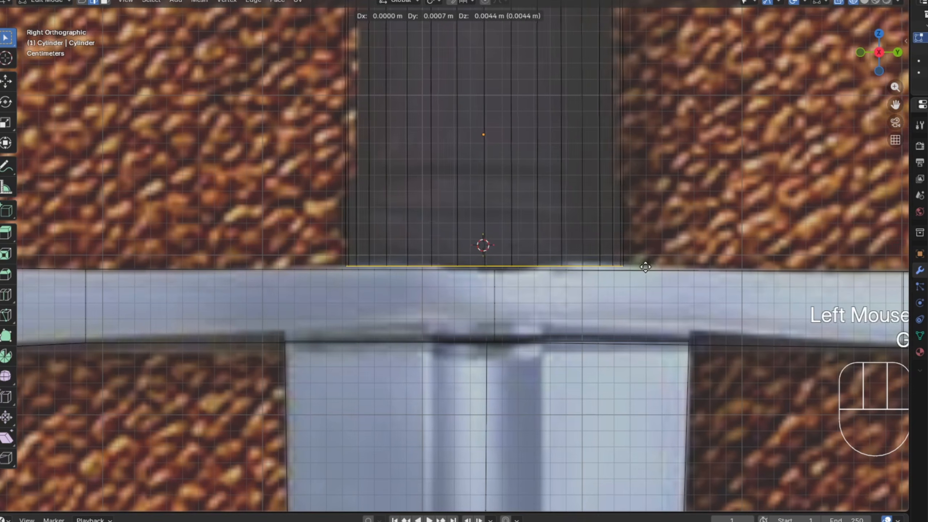
{"action": "left_click", "coordinate": [613, 265]}
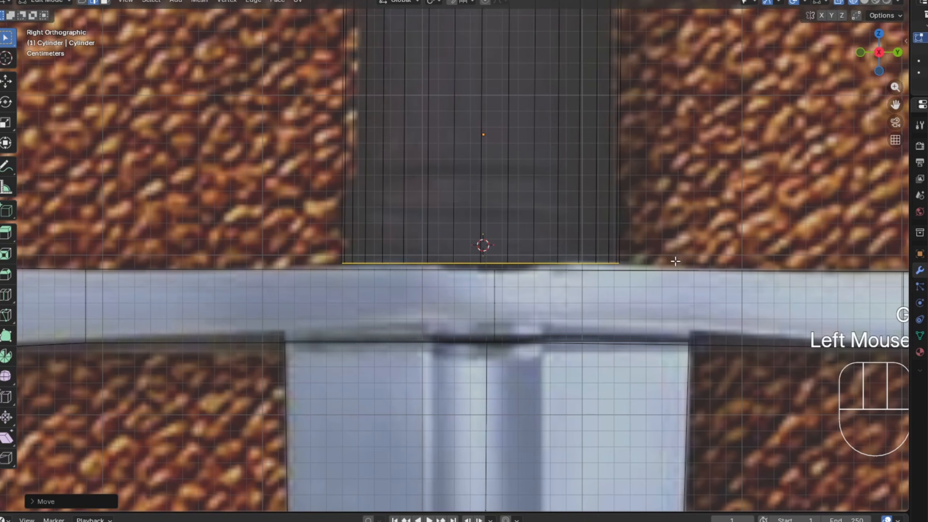
{"action": "key", "text": "s"}
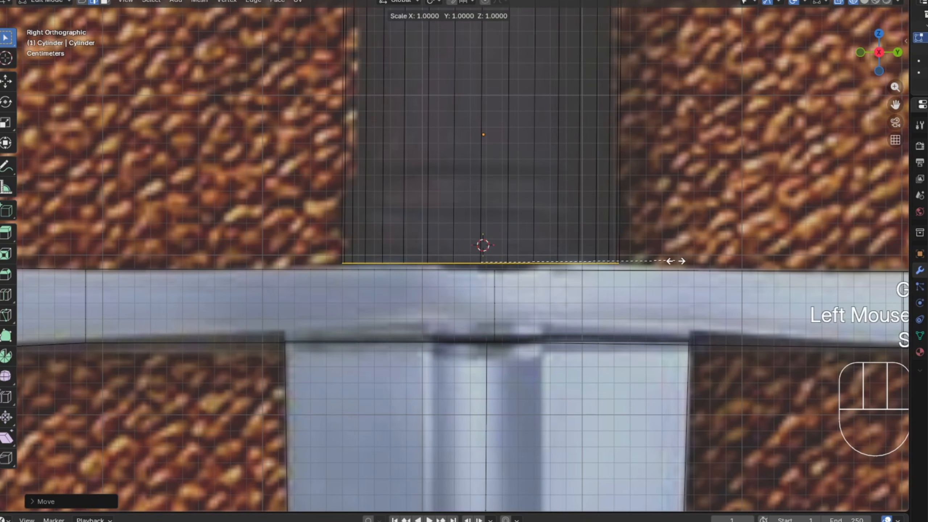
{"action": "key", "text": "y"}
{"action": "left_click", "coordinate": [673, 260]}
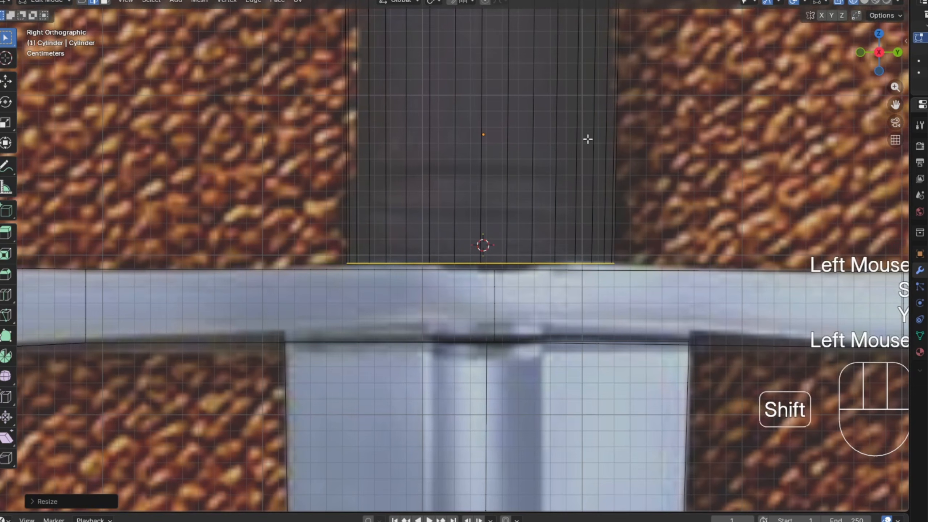
- Select the grip's top edge loop below the pommel and scale it down along Y to match the reference taper
{"action": "middle_click_drag", "start_coordinate": [584, 142], "coordinate": [457, 183], "text": "shift"}
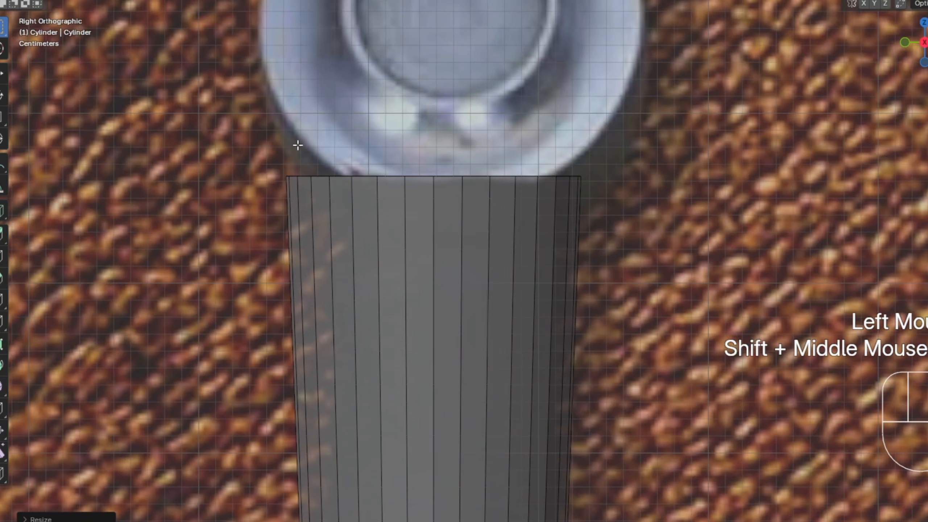
{"action": "left_click_drag", "start_coordinate": [201, 130], "coordinate": [726, 199]}
{"action": "key", "text": "s"}
{"action": "key", "text": "y"}
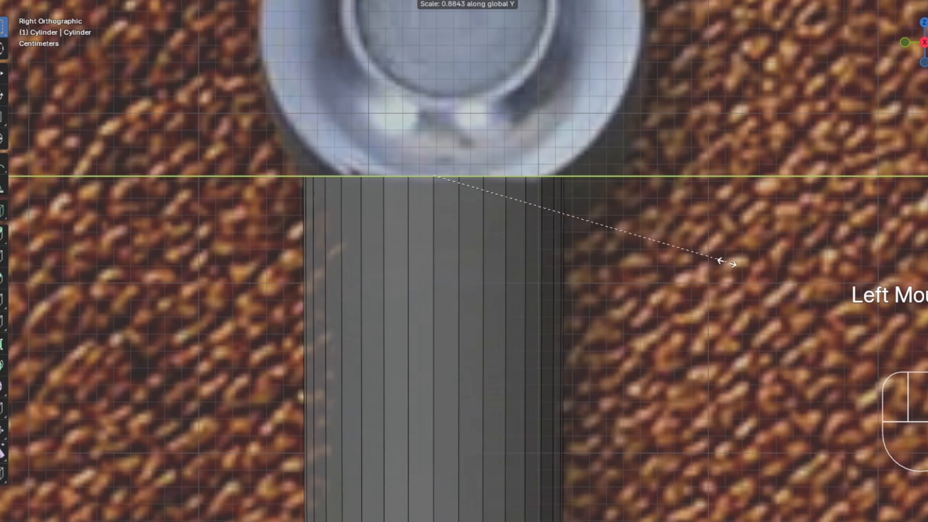
{"action": "left_click", "coordinate": [721, 261]}
{"action": "key", "text": "s"}
{"action": "key", "text": "y"}
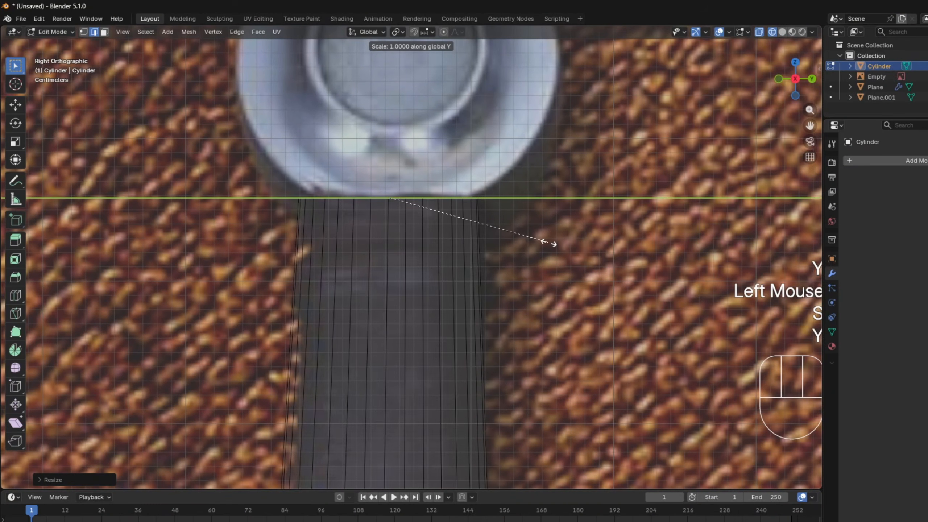
{"action": "left_click", "coordinate": [548, 243]}
- Check the tapered grip against the reference image from the right side, and its depth in perspective
{"action": "scroll", "coordinate": [548, 243], "scroll_direction": "down", "scroll_amount": 2}
{"action": "middle_click_drag", "start_coordinate": [548, 242], "coordinate": [825, 116]}
{"action": "scroll", "coordinate": [546, 275], "scroll_direction": "down", "scroll_amount": 1}
{"action": "left_click", "coordinate": [790, 88]}
{"action": "scroll", "coordinate": [530, 256], "scroll_direction": "up", "scroll_amount": 2}
{"action": "middle_click_drag", "start_coordinate": [526, 270], "coordinate": [528, 227], "text": "shift"}
{"action": "middle_click_drag", "start_coordinate": [533, 333], "coordinate": [532, 218], "text": "shift"}
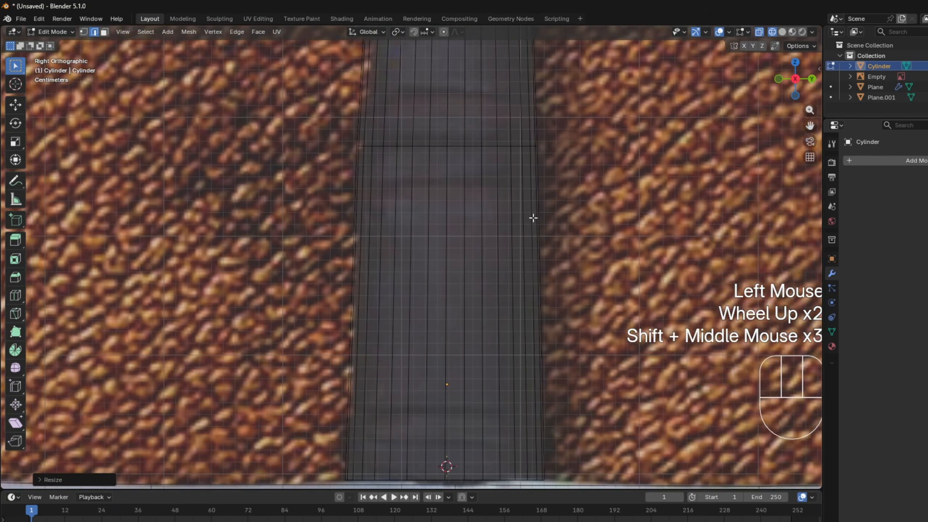
{"action": "scroll", "coordinate": [531, 230], "scroll_direction": "down", "scroll_amount": 2}
{"action": "mouse_move", "coordinate": [524, 273]}
{"action": "middle_mouse_down"}
{"action": "mouse_move", "coordinate": [485, 303]}
{"action": "mouse_move", "coordinate": [456, 308]}
{"action": "middle_mouse_up"}
{"action": "middle_click_drag", "start_coordinate": [541, 255], "coordinate": [500, 286]}
- Select the whole grip mesh, switch to solid shading without X-ray, scale the grip along X, and return to Object Mode
{"action": "key", "text": "a"}
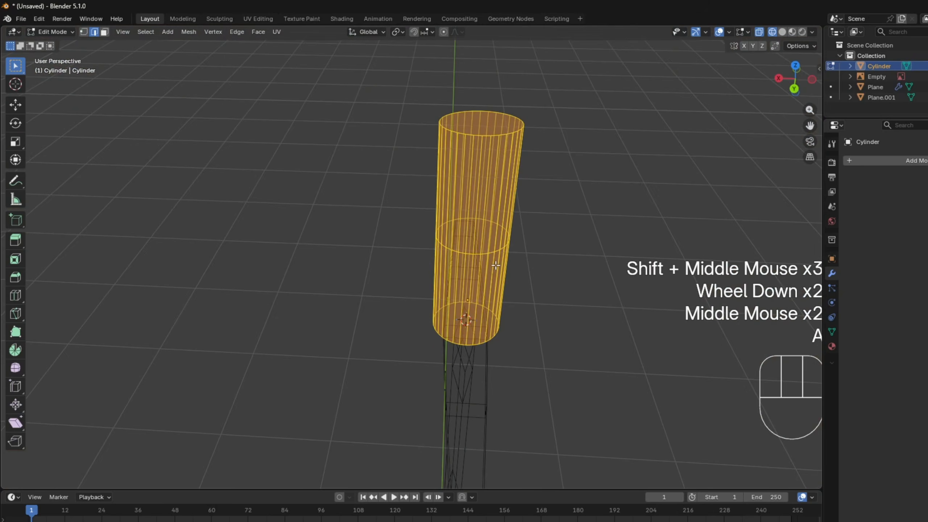
{"action": "key", "text": "z"}
{"action": "key", "text": "alt+z"}
{"action": "middle_click_drag", "start_coordinate": [625, 307], "coordinate": [608, 289]}
{"action": "key", "text": "s"}
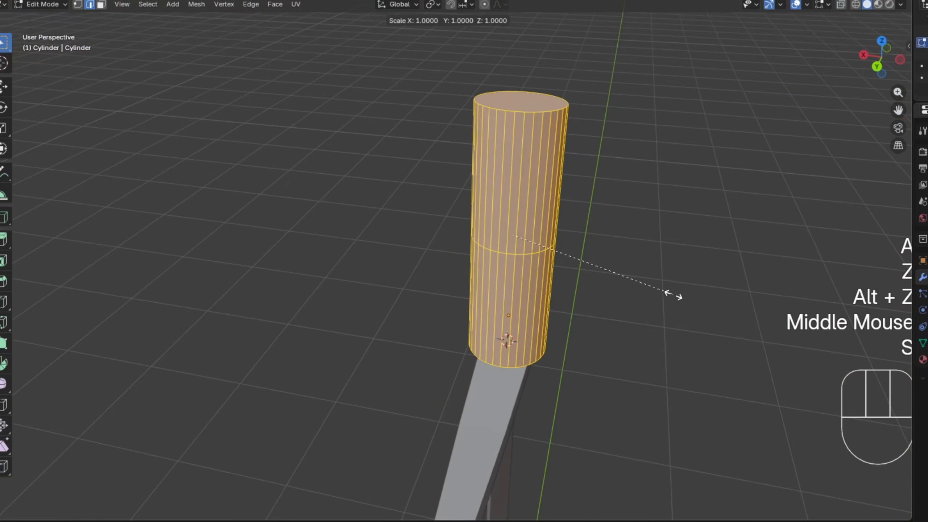
{"action": "key", "text": "x"}
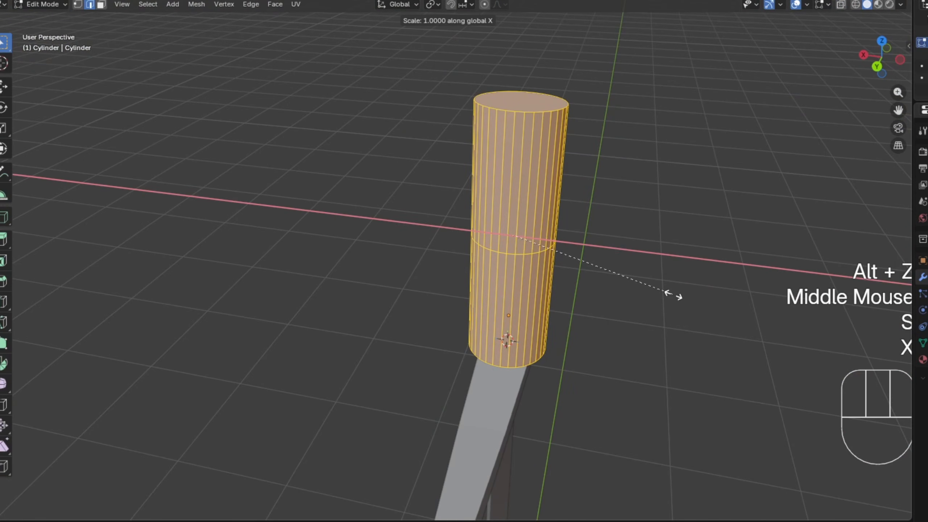
{"action": "left_click", "coordinate": [584, 279]}
{"action": "left_click", "coordinate": [584, 279]}
{"action": "middle_click_drag", "start_coordinate": [584, 279], "coordinate": [717, 249]}
{"action": "left_click", "coordinate": [710, 251]}
{"action": "scroll", "coordinate": [672, 261], "scroll_direction": "down", "scroll_amount": 4}
{"action": "key", "text": "Tab"}
- Inspect the whole sword in perspective from the grip down to the blade tip
{"action": "middle_click_drag", "start_coordinate": [584, 342], "coordinate": [625, 253], "text": "shift"}
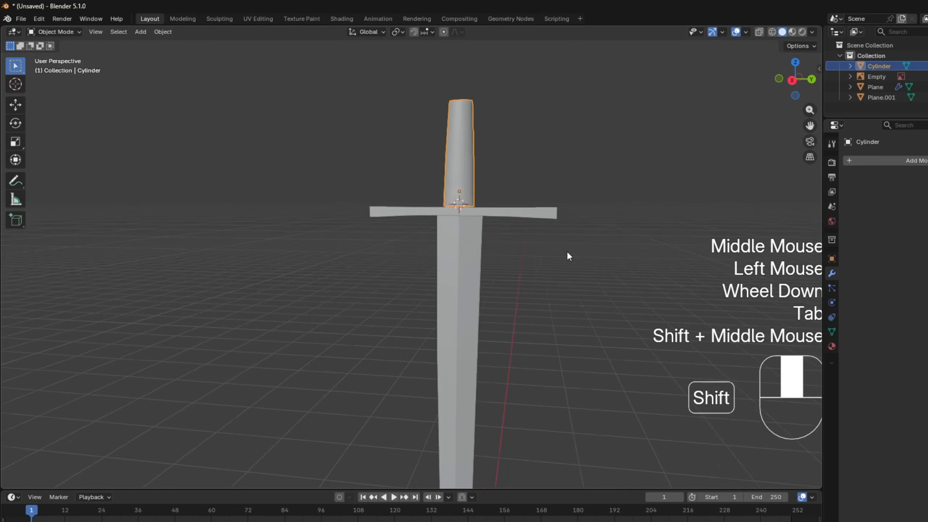
{"action": "middle_click_drag", "start_coordinate": [568, 252], "coordinate": [511, 261]}
{"action": "scroll", "coordinate": [511, 261], "scroll_direction": "up", "scroll_amount": 2}
{"action": "middle_click_drag", "start_coordinate": [512, 261], "coordinate": [463, 268]}
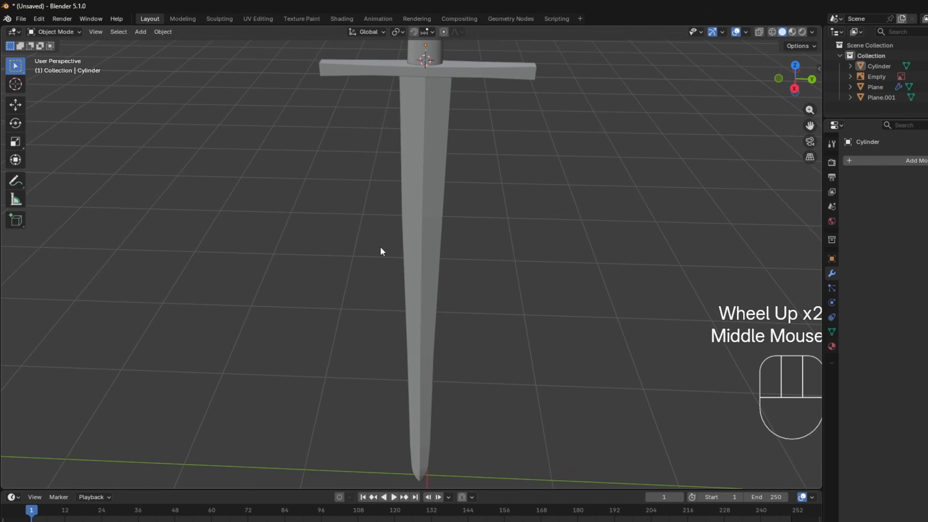
{"action": "scroll", "coordinate": [448, 219], "scroll_direction": "down", "scroll_amount": 1}
{"action": "middle_click_drag", "start_coordinate": [448, 219], "coordinate": [447, 193]}
{"action": "scroll", "coordinate": [446, 193], "scroll_direction": "down", "scroll_amount": 1}
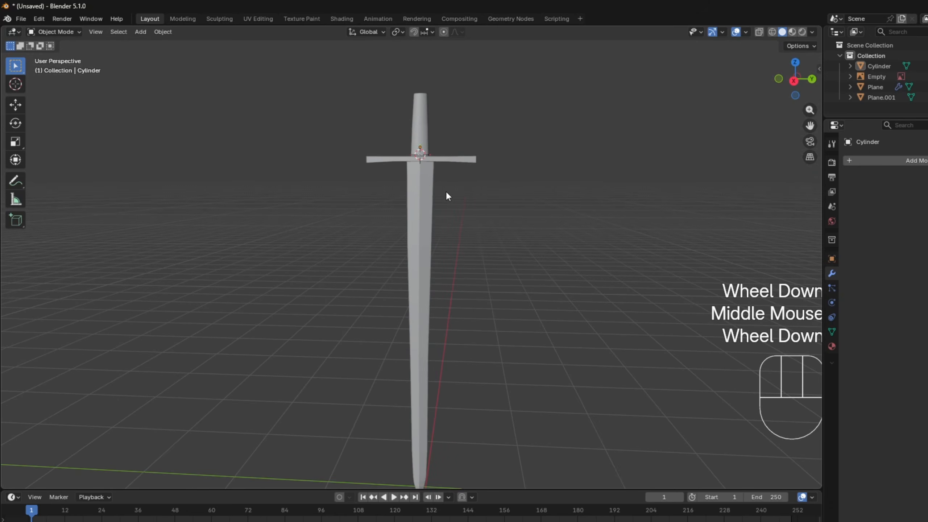
{"action": "middle_click_drag", "start_coordinate": [418, 141], "coordinate": [451, 175]}
- Add a Bevel modifier and a Weighted Normal modifier to the blade
{"action": "left_click", "coordinate": [418, 189]}
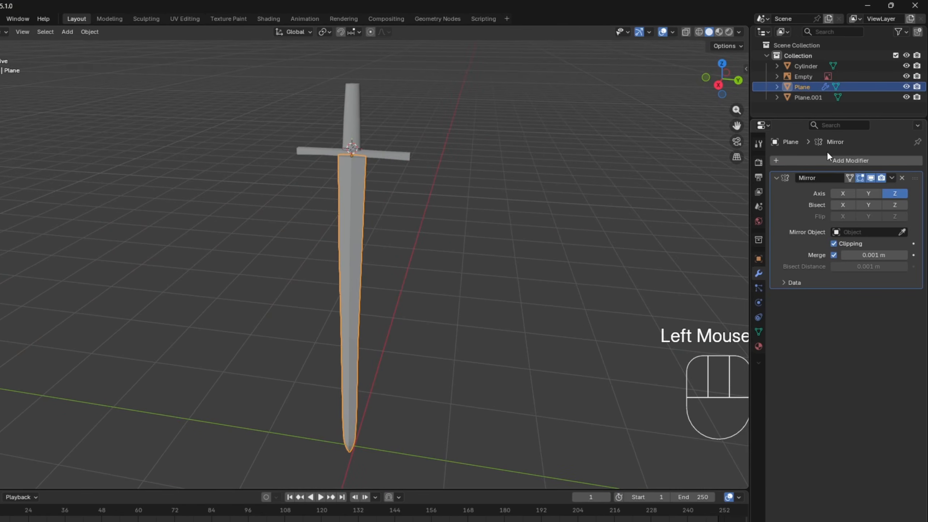
{"action": "left_click", "coordinate": [899, 161]}
{"action": "left_click", "coordinate": [827, 161]}
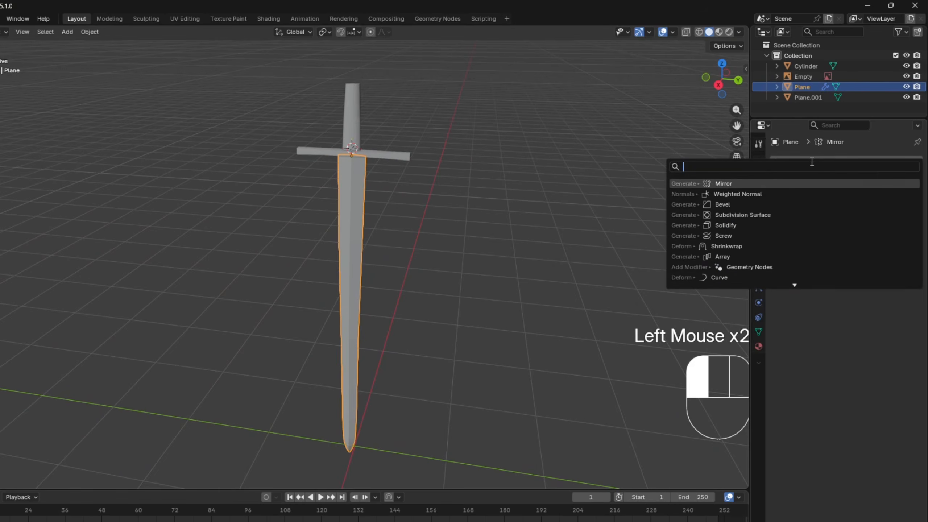
{"action": "left_click", "coordinate": [724, 204]}
{"action": "left_click", "coordinate": [796, 163]}
{"action": "left_click", "coordinate": [795, 163]}
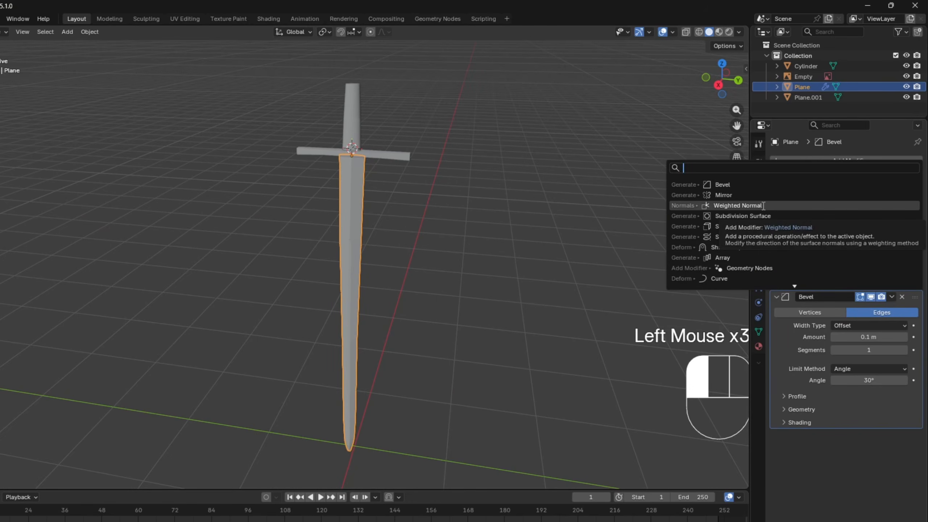
{"action": "left_click", "coordinate": [763, 205]}
- Examine the shading and bevelled edges of the blade from several angles along its length
{"action": "middle_click_drag", "start_coordinate": [372, 312], "coordinate": [476, 158]}
{"action": "scroll", "coordinate": [401, 292], "scroll_direction": "up", "scroll_amount": 2}
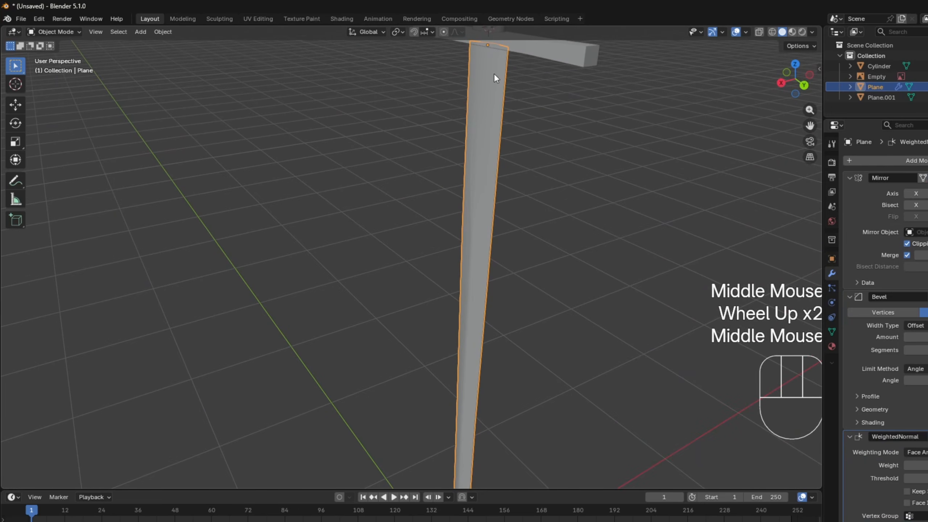
{"action": "scroll", "coordinate": [494, 75], "scroll_direction": "up", "scroll_amount": 1}
{"action": "middle_click_drag", "start_coordinate": [571, 88], "coordinate": [519, 256], "text": "shift"}
{"action": "scroll", "coordinate": [520, 256], "scroll_direction": "up", "scroll_amount": 1}
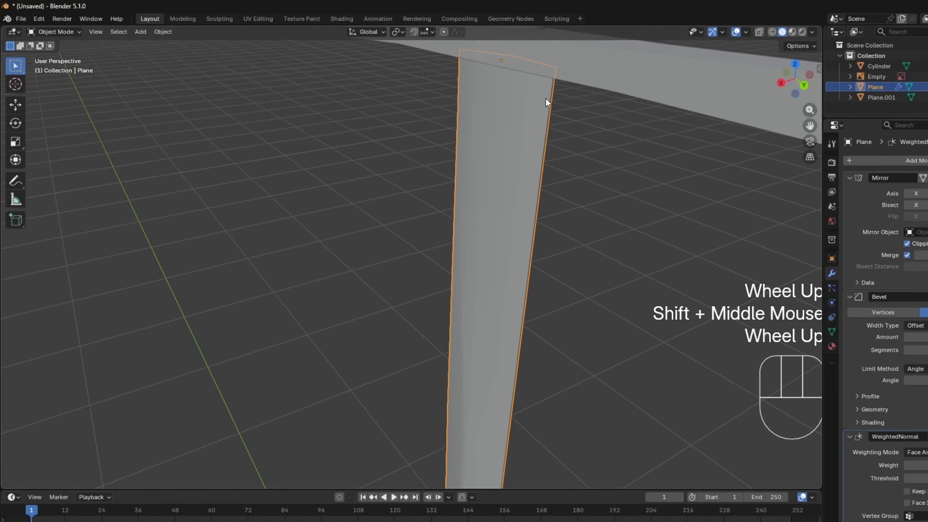
{"action": "middle_click_drag", "start_coordinate": [566, 146], "coordinate": [483, 65]}
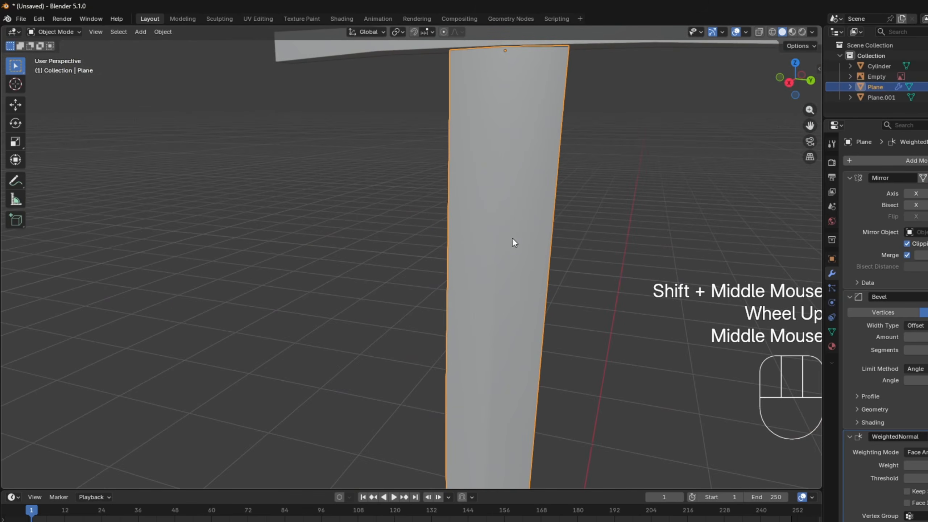
{"action": "scroll", "coordinate": [528, 385], "scroll_direction": "down", "scroll_amount": 1}
{"action": "scroll", "coordinate": [560, 292], "scroll_direction": "down", "scroll_amount": 1}
{"action": "middle_click_drag", "start_coordinate": [528, 386], "coordinate": [460, 223], "text": "shift"}
{"action": "scroll", "coordinate": [491, 271], "scroll_direction": "up", "scroll_amount": 2}
{"action": "middle_click_drag", "start_coordinate": [472, 283], "coordinate": [479, 248]}
{"action": "middle_click_drag", "start_coordinate": [479, 249], "coordinate": [449, 297], "text": "shift"}
{"action": "scroll", "coordinate": [460, 257], "scroll_direction": "down", "scroll_amount": 1}
{"action": "scroll", "coordinate": [408, 286], "scroll_direction": "up", "scroll_amount": 1}
- Add a Bevel modifier and a Weighted Normal modifier to the crossguard
{"action": "left_click", "coordinate": [440, 231]}
{"action": "left_click", "coordinate": [791, 161]}
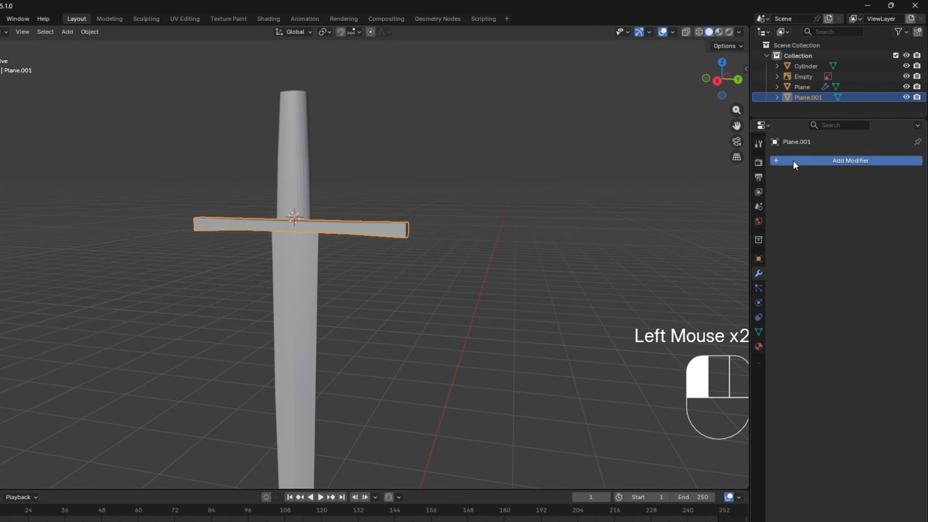
{"action": "left_click", "coordinate": [749, 195]}
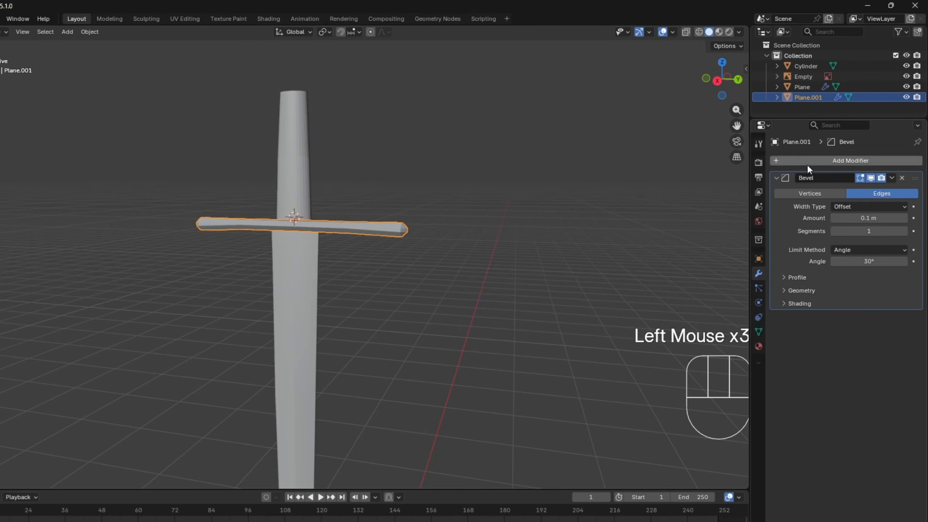
{"action": "left_click", "coordinate": [807, 164]}
{"action": "left_click", "coordinate": [807, 164]}
{"action": "left_click", "coordinate": [760, 197]}
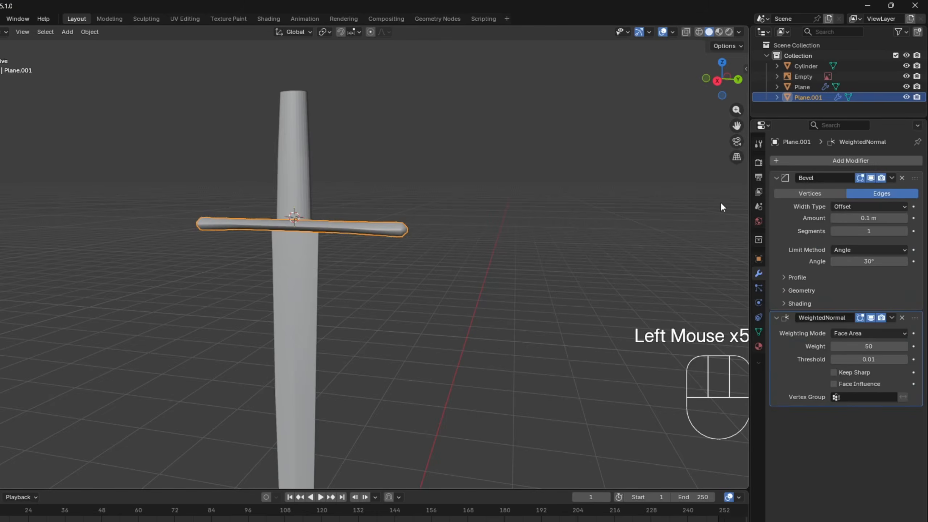
- Add a loop cut to the crossguard mesh in Edit Mode and return to Object Mode
{"action": "middle_click_drag", "start_coordinate": [461, 304], "coordinate": [490, 278]}
{"action": "left_click", "coordinate": [539, 323]}
{"action": "scroll", "coordinate": [578, 321], "scroll_direction": "up", "scroll_amount": 2}
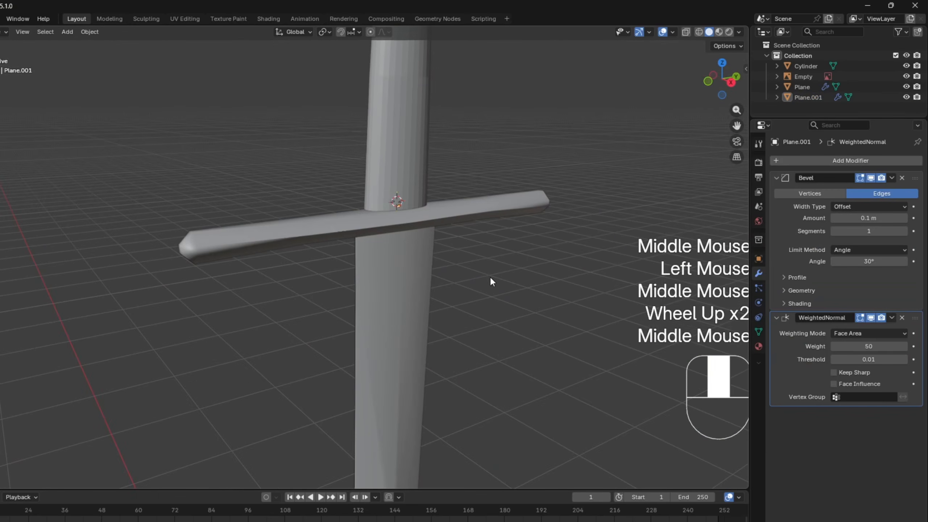
{"action": "left_click", "coordinate": [540, 210]}
{"action": "middle_click_drag", "start_coordinate": [540, 210], "coordinate": [499, 201]}
{"action": "key", "text": "Tab"}
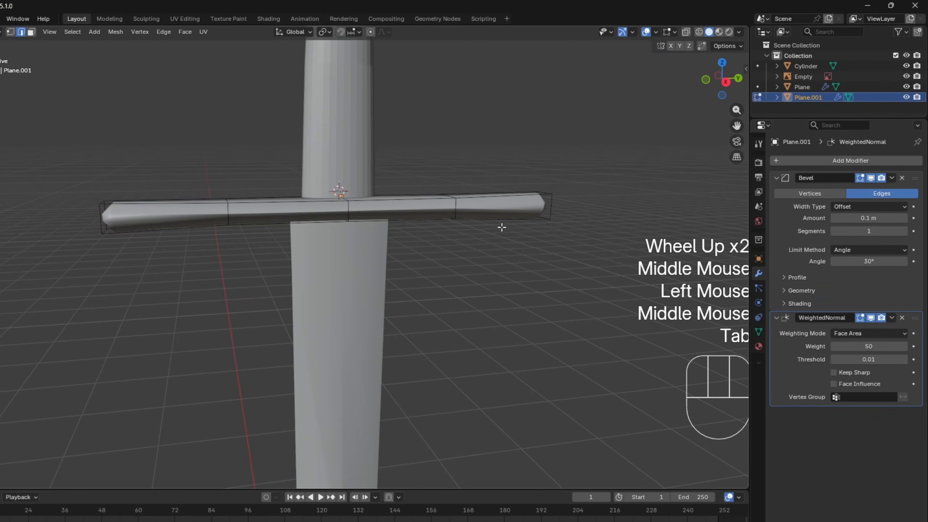
{"action": "key", "text": "ctrl+r"}
{"action": "left_click", "coordinate": [458, 205]}
{"action": "left_click", "coordinate": [458, 206]}
{"action": "key", "text": "Tab"}
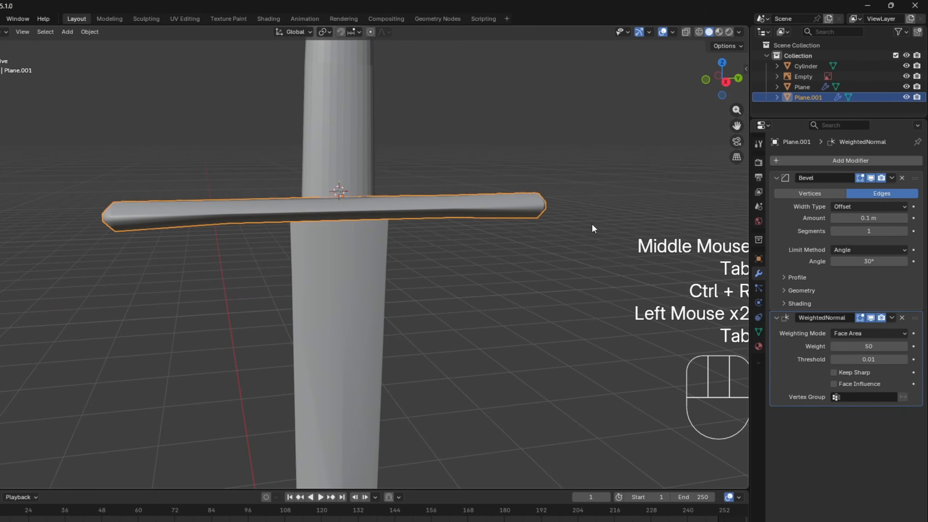
- Add a Weighted Normal modifier to the cylinder that forms the sword's grip, and clear the selection
{"action": "middle_click_drag", "start_coordinate": [527, 262], "coordinate": [404, 194]}
{"action": "scroll", "coordinate": [417, 220], "scroll_direction": "down", "scroll_amount": 2}
{"action": "left_click", "coordinate": [474, 313]}
{"action": "middle_click_drag", "start_coordinate": [475, 313], "coordinate": [335, 145]}
{"action": "scroll", "coordinate": [437, 335], "scroll_direction": "up", "scroll_amount": 2}
{"action": "left_click", "coordinate": [334, 147]}
{"action": "middle_click_drag", "start_coordinate": [559, 167], "coordinate": [573, 248], "text": "shift"}
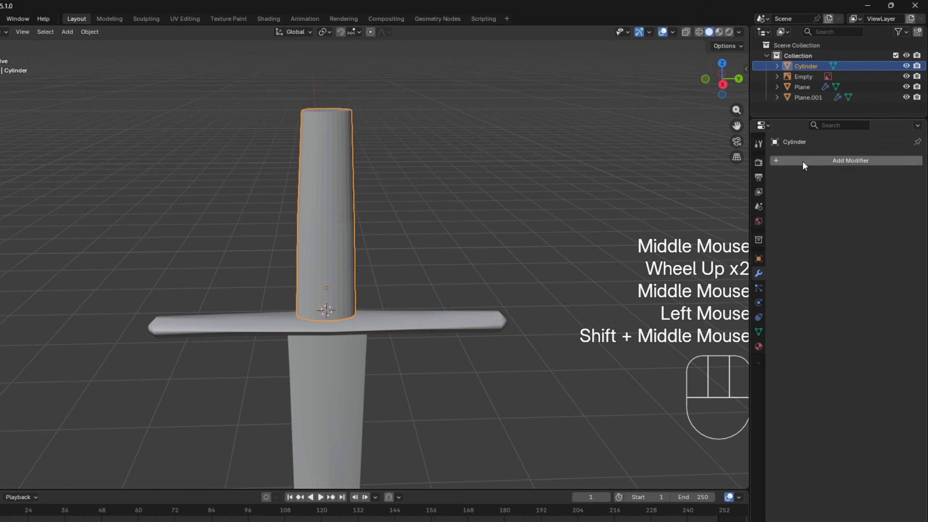
{"action": "left_click", "coordinate": [825, 162]}
{"action": "left_click", "coordinate": [825, 166]}
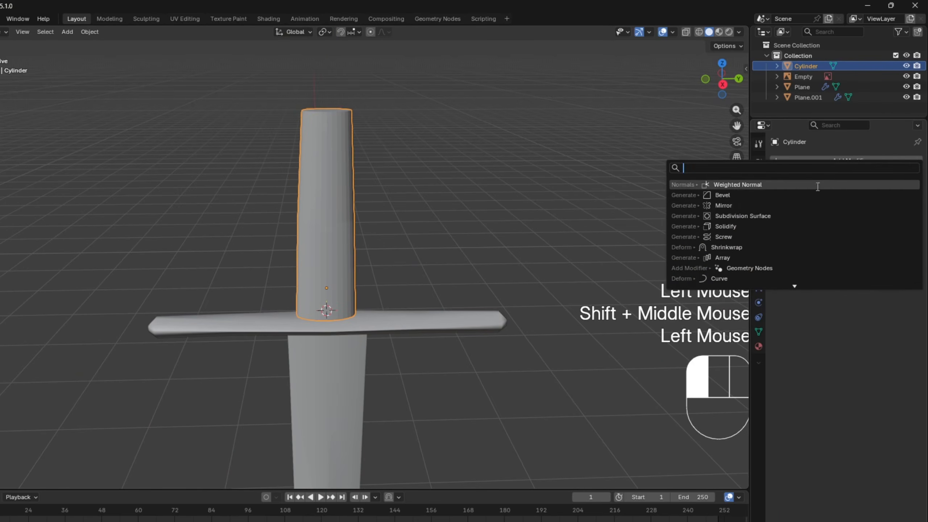
{"action": "left_click", "coordinate": [792, 184]}
{"action": "left_click", "coordinate": [443, 220]}
- Examine the shape and shading of the whole sword, from grip to blade tip, at several angles and distances
{"action": "middle_click_drag", "start_coordinate": [444, 221], "coordinate": [435, 201]}
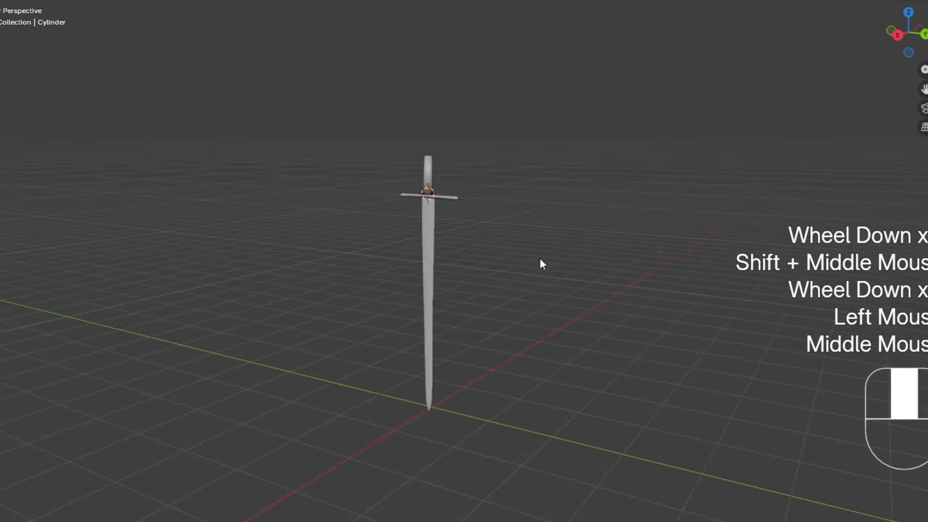
{"action": "scroll", "coordinate": [592, 258], "scroll_direction": "up", "scroll_amount": 3}
{"action": "middle_click_drag", "start_coordinate": [599, 261], "coordinate": [716, 257]}
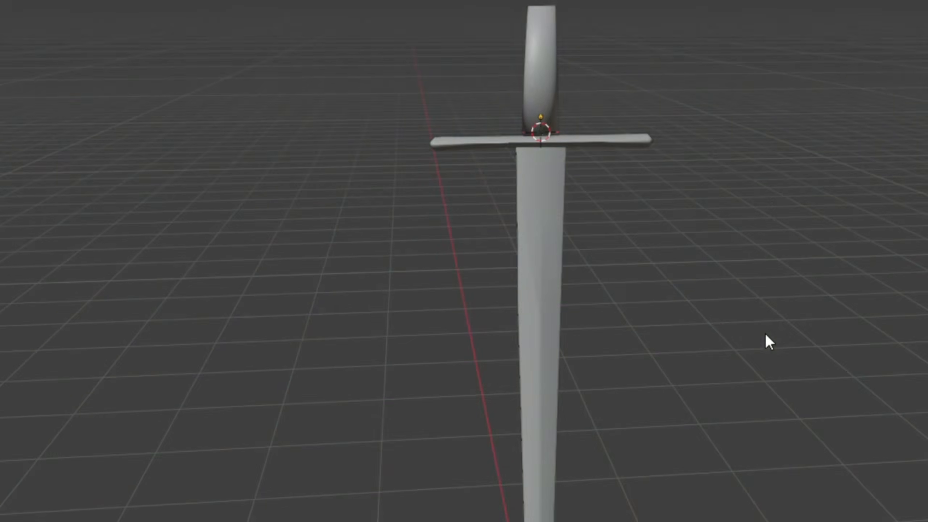
{"action": "middle_click_drag", "start_coordinate": [767, 342], "coordinate": [710, 231]}
{"action": "middle_click_drag", "start_coordinate": [710, 231], "coordinate": [725, 226]}
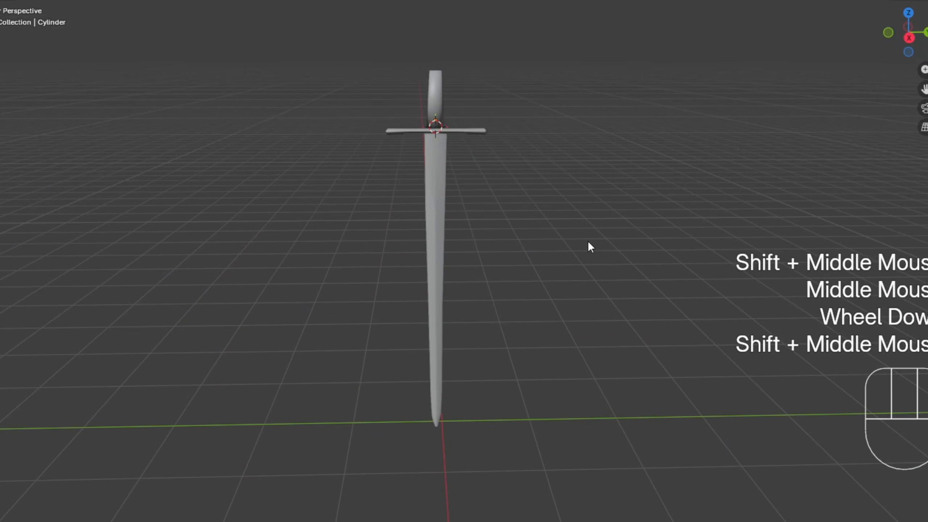
{"action": "scroll", "coordinate": [589, 242], "scroll_direction": "up", "scroll_amount": 2}
{"action": "scroll", "coordinate": [581, 241], "scroll_direction": "down", "scroll_amount": 2}
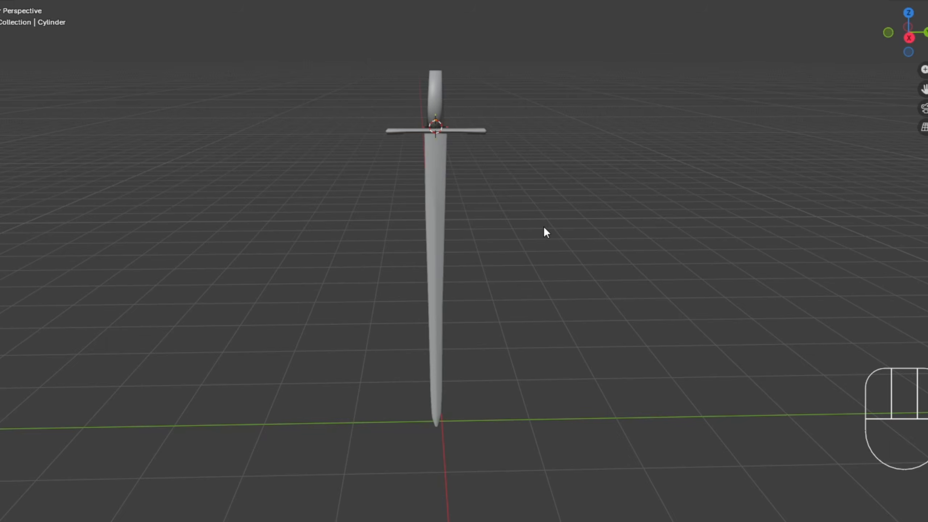
{"action": "middle_click_drag", "start_coordinate": [393, 241], "coordinate": [472, 249]}
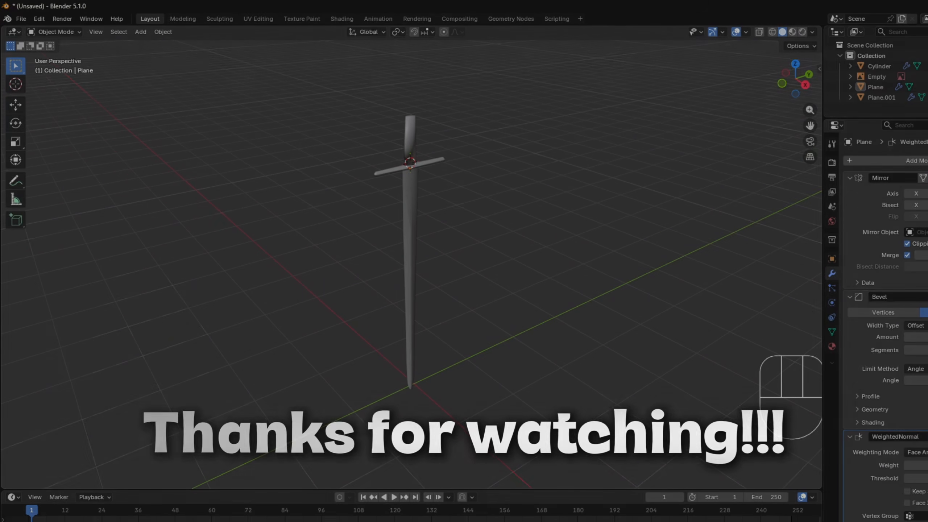